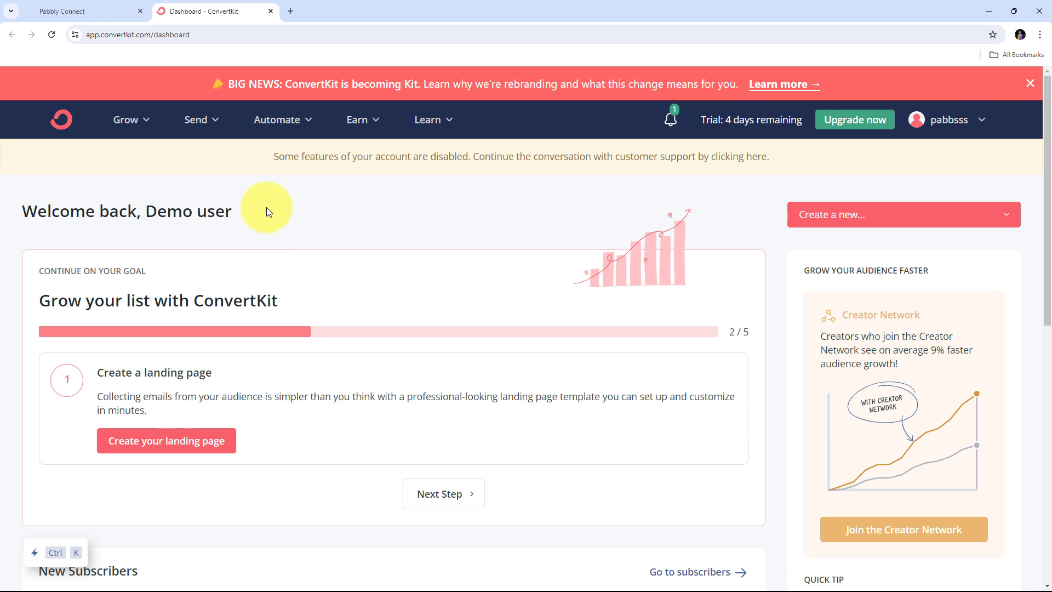
# - Switch back and forth between the GoHighLevel and ConvertKit dashboard tabs
pyautogui.click(39, 10)
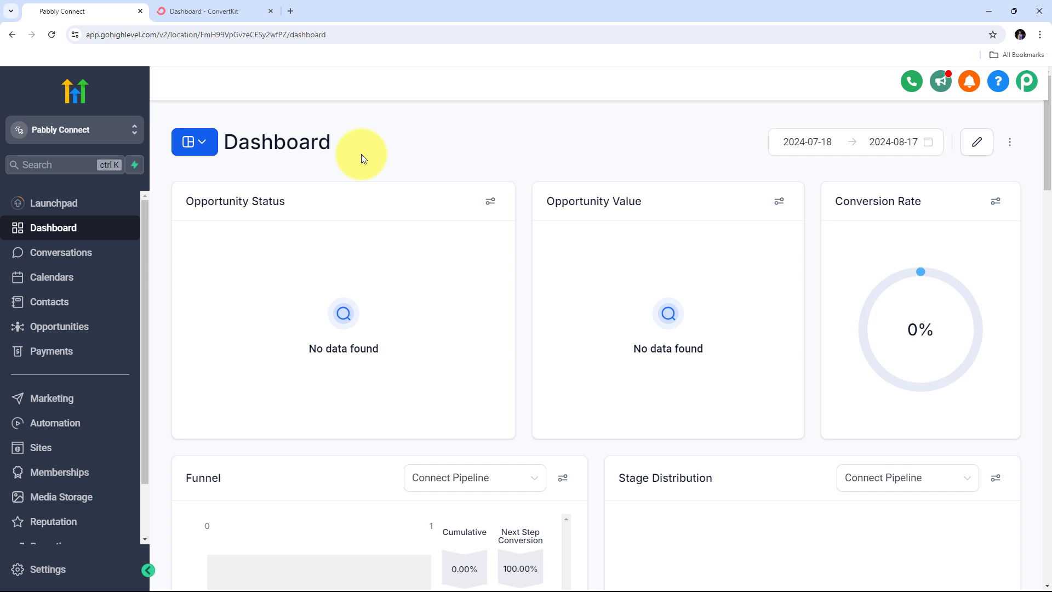
pyautogui.click(247, 11)
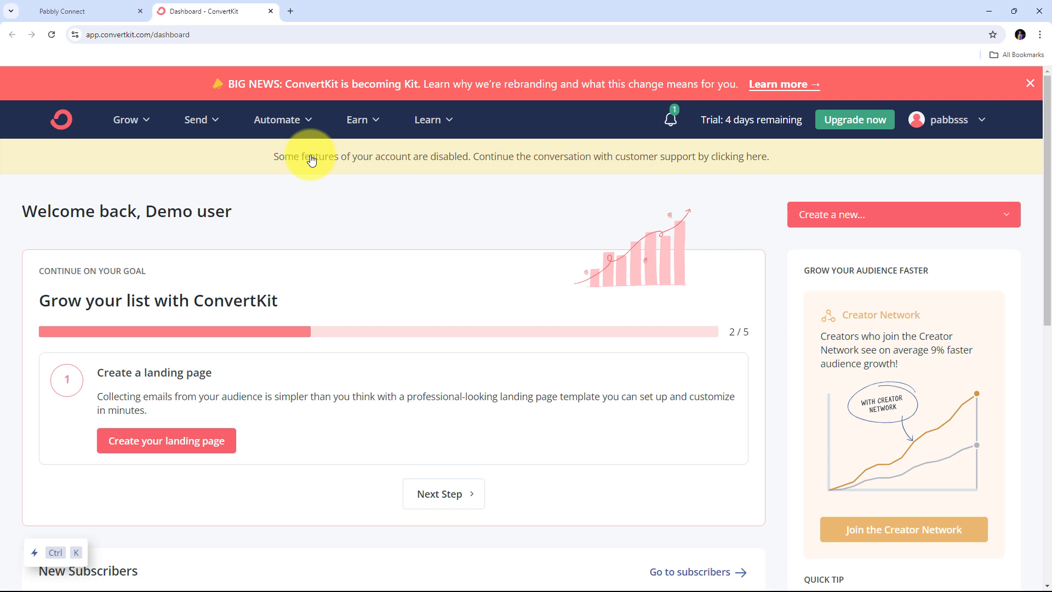
pyautogui.click(60, 11)
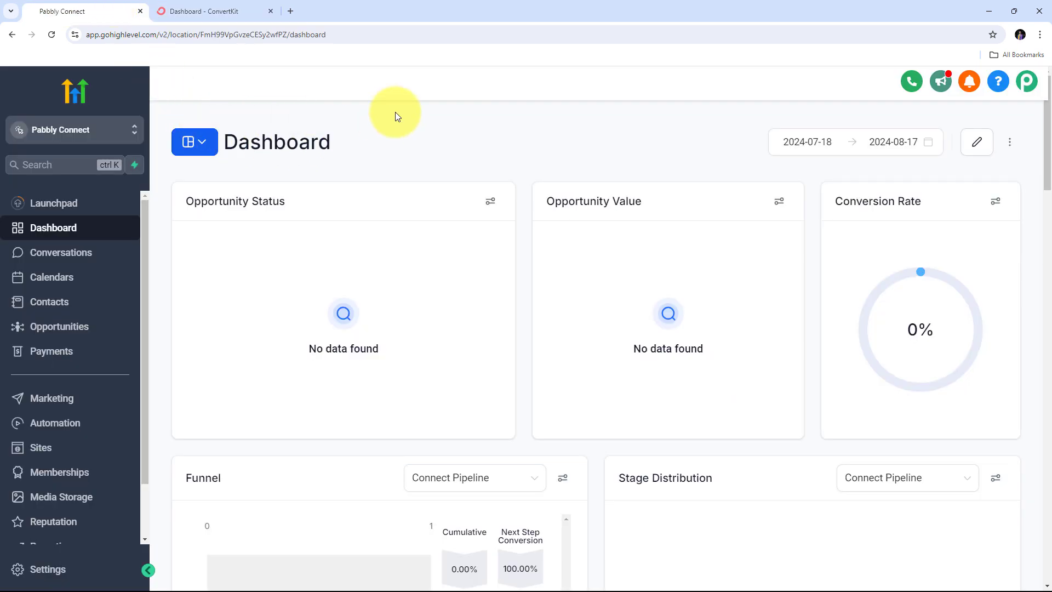
pyautogui.click(219, 13)
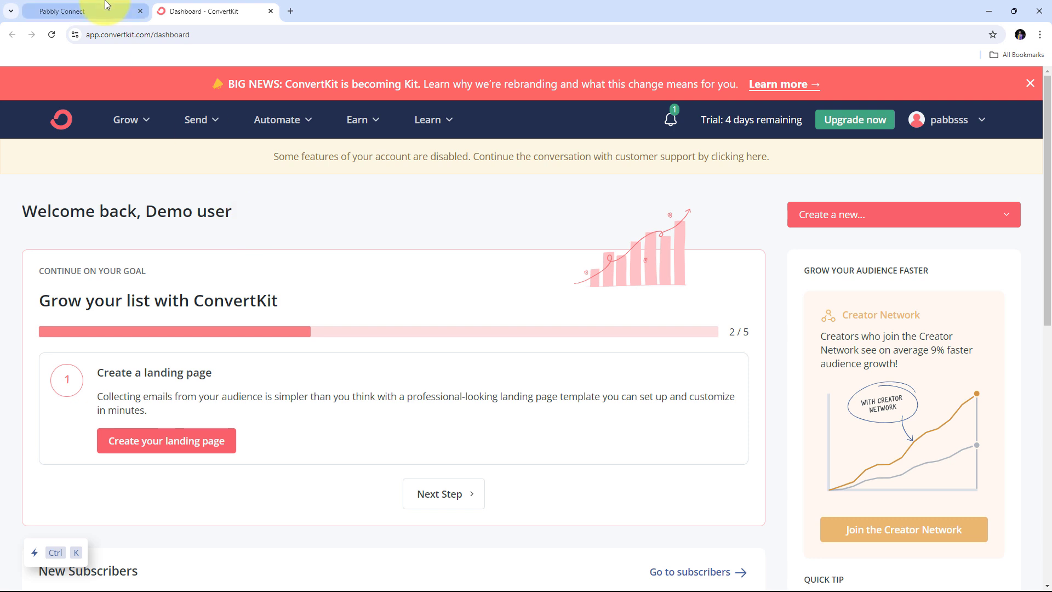
pyautogui.click(82, 11)
pyautogui.click(257, 11)
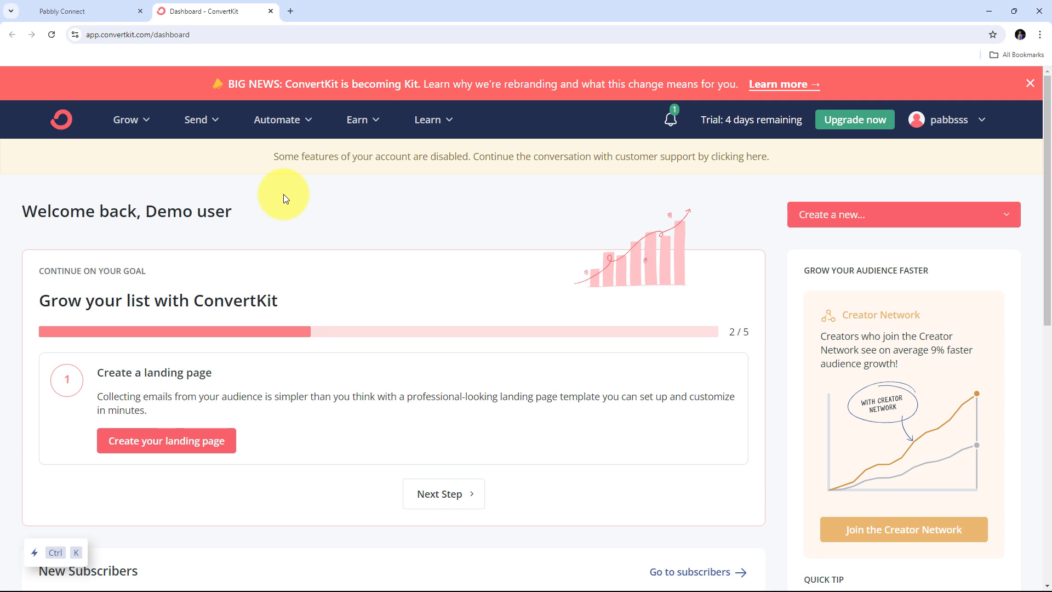
pyautogui.click(80, 4)
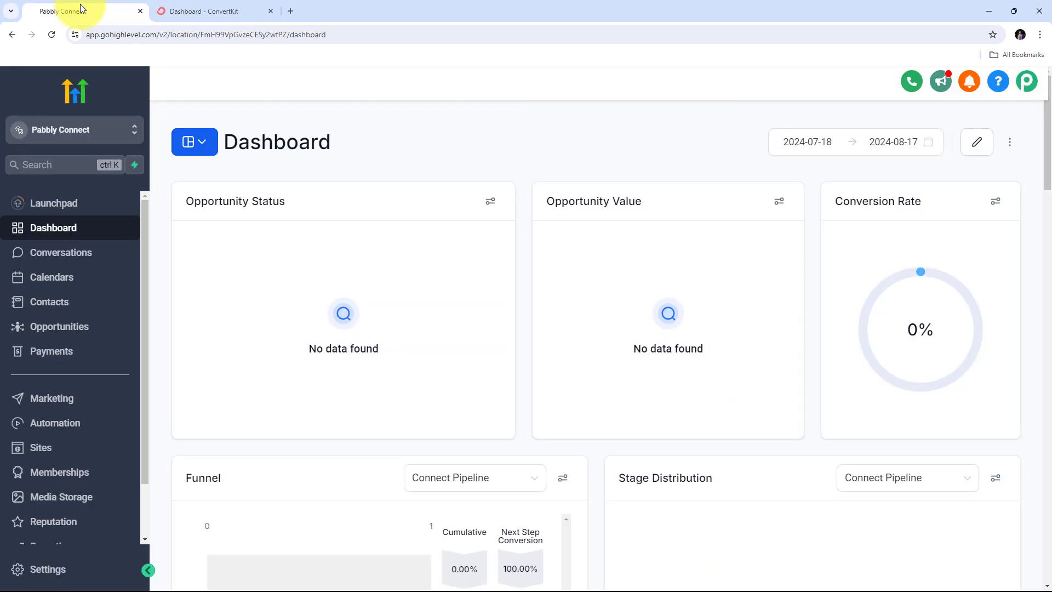
pyautogui.click(194, 6)
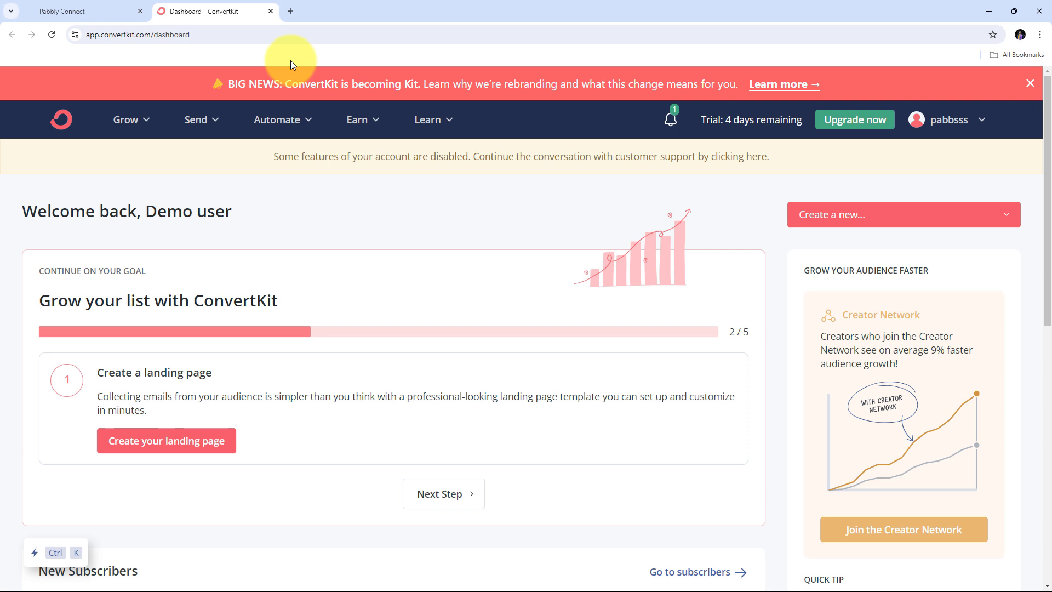
# - Open a new tab and load the Pabbly Connect site from pabbly.com/
pyautogui.click(290, 11)
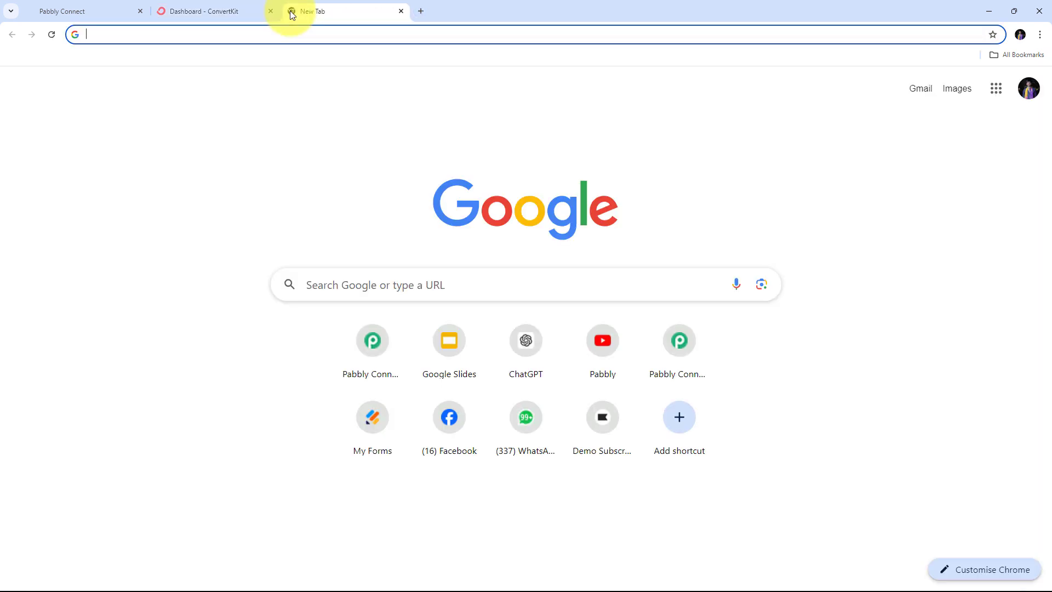
pyautogui.write('pabbly')
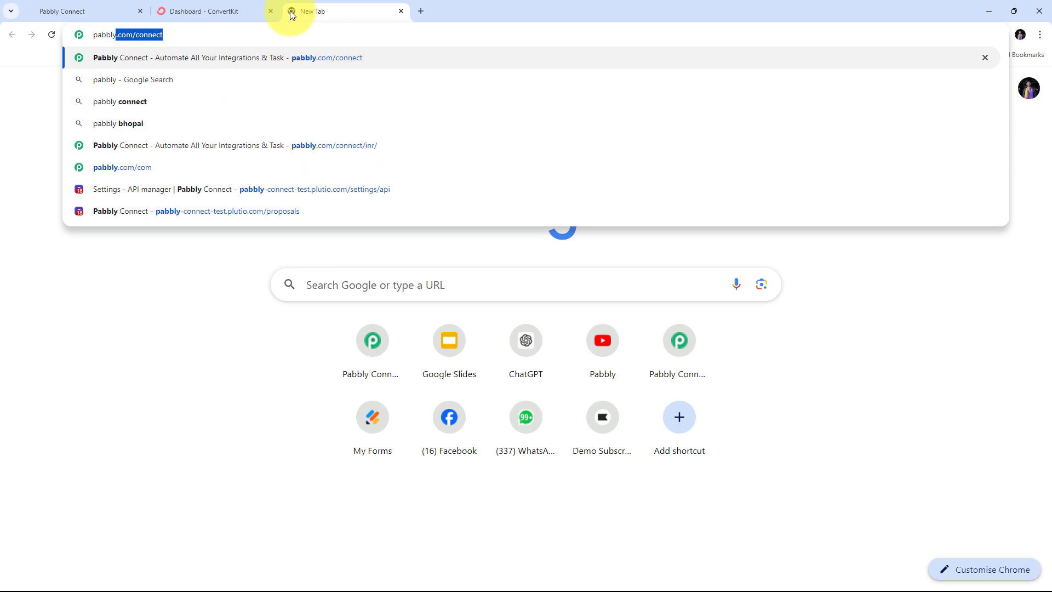
pyautogui.write('.com/')
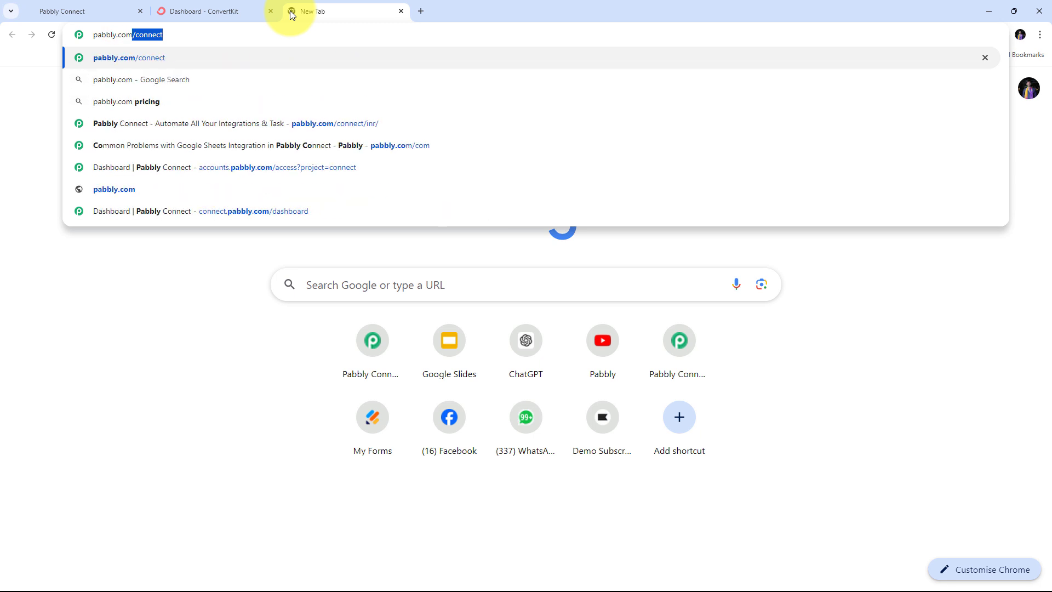
pyautogui.press('Return')
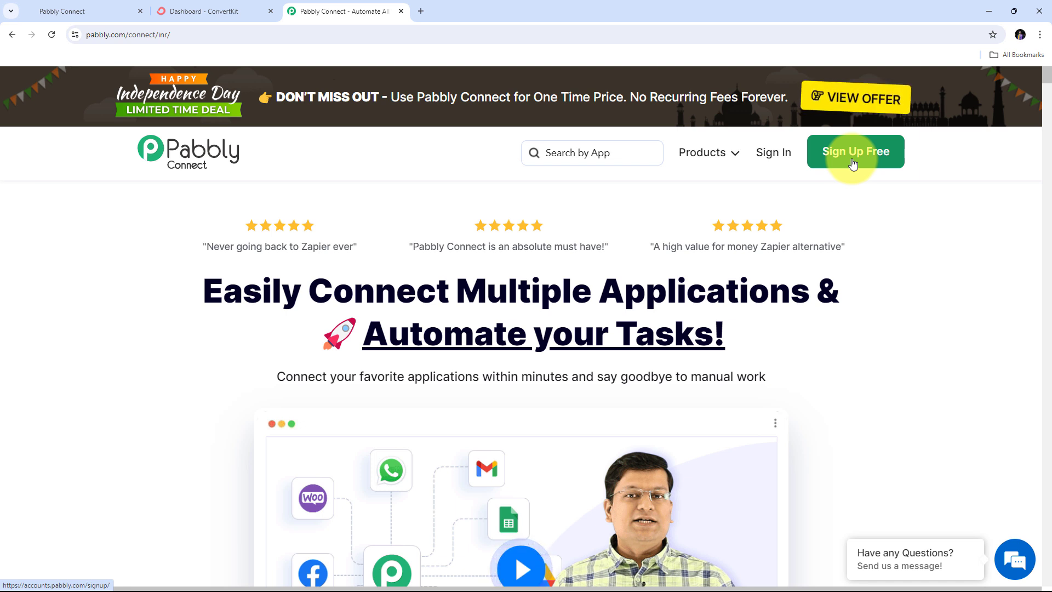
# - Sign in to Pabbly and choose Access Now under Pabbly Connect in the apps list
pyautogui.click(779, 159)
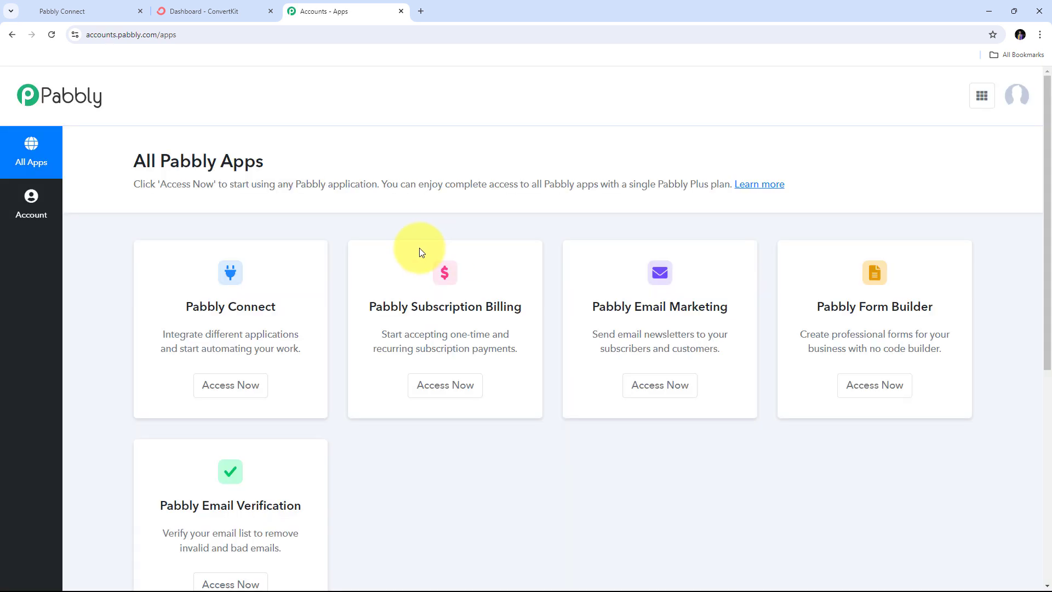
pyautogui.scroll(-1, 419, 248)
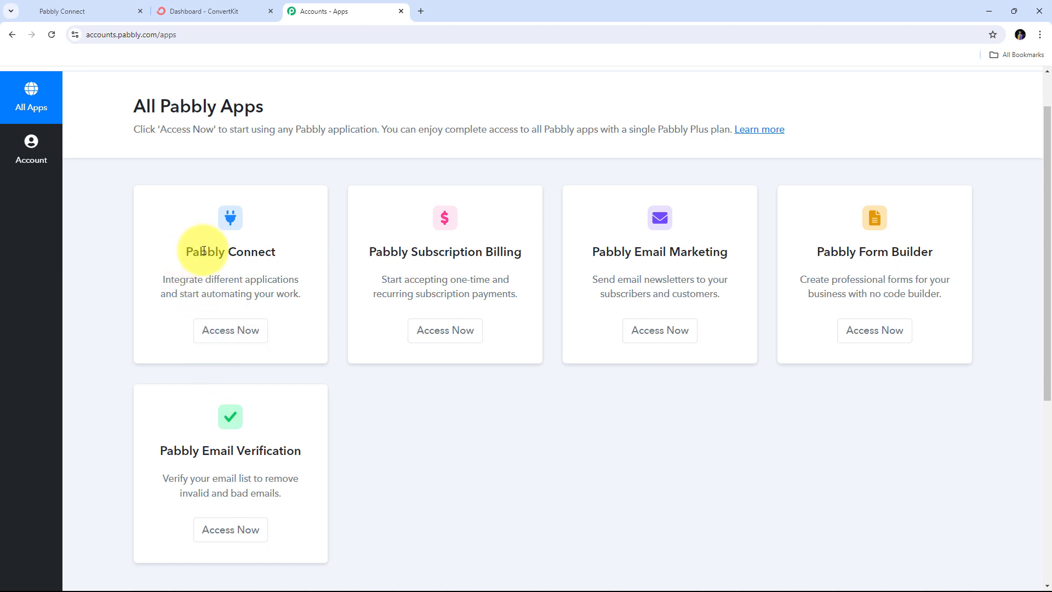
pyautogui.moveTo(184, 252); pyautogui.dragTo(282, 254)
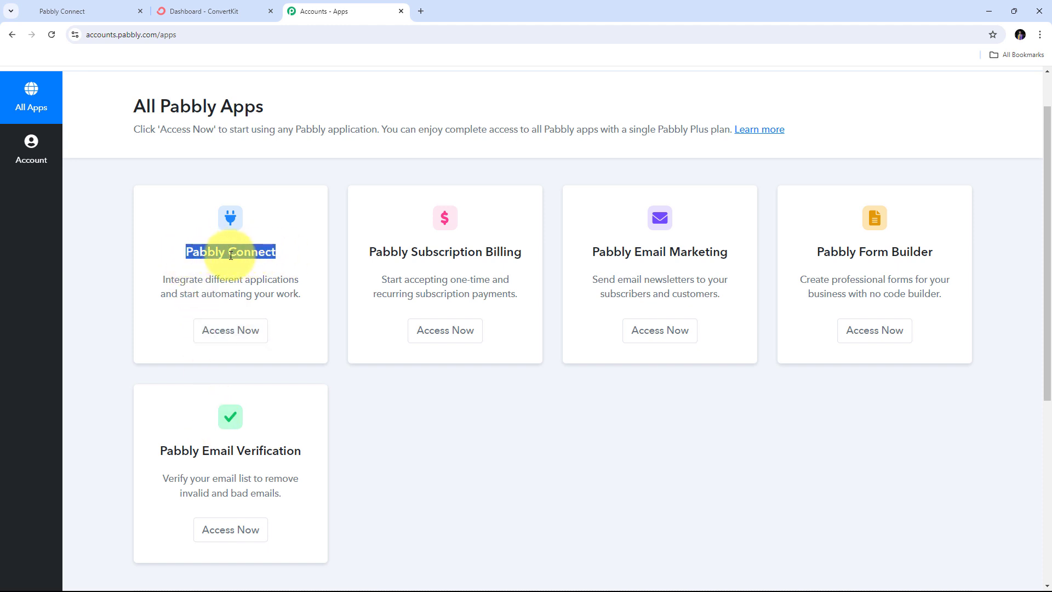
pyautogui.click(230, 331)
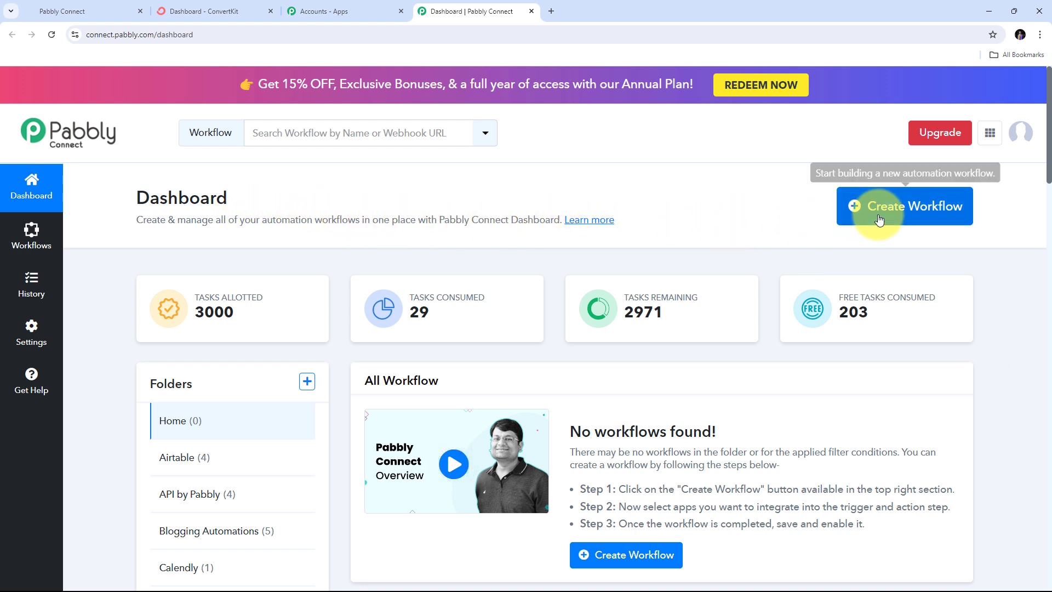
# - Create the workflow 'Create ConvertKit Subscriber on GoHighLevel Form Submission' in the GoHighLevel folder
pyautogui.click(859, 205)
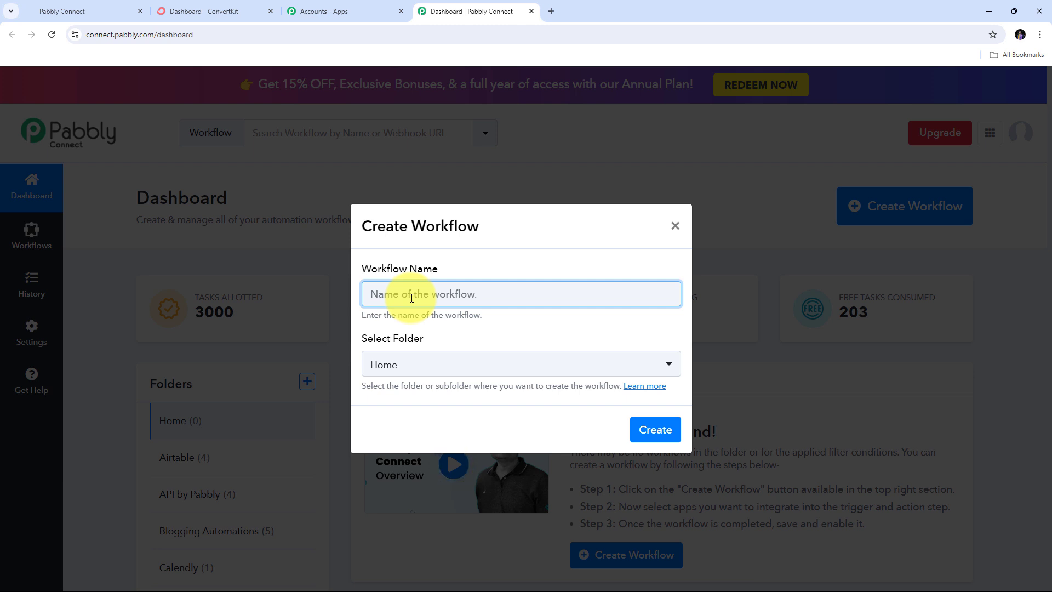
pyautogui.write('Create ConvertKit Subscriber on GoHighLevel Form Submission')
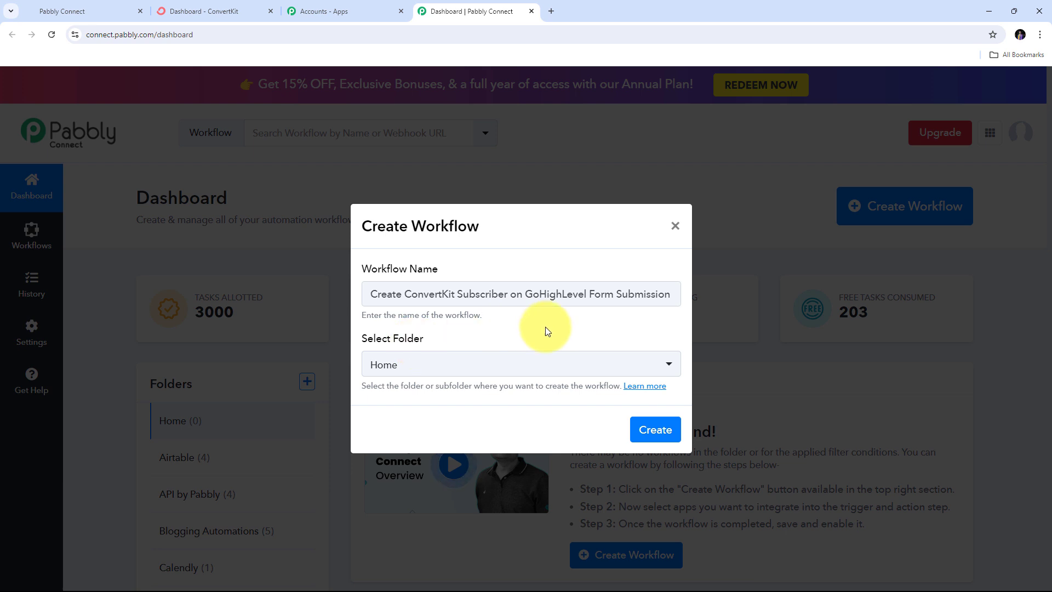
pyautogui.click(631, 365)
pyautogui.click(631, 365)
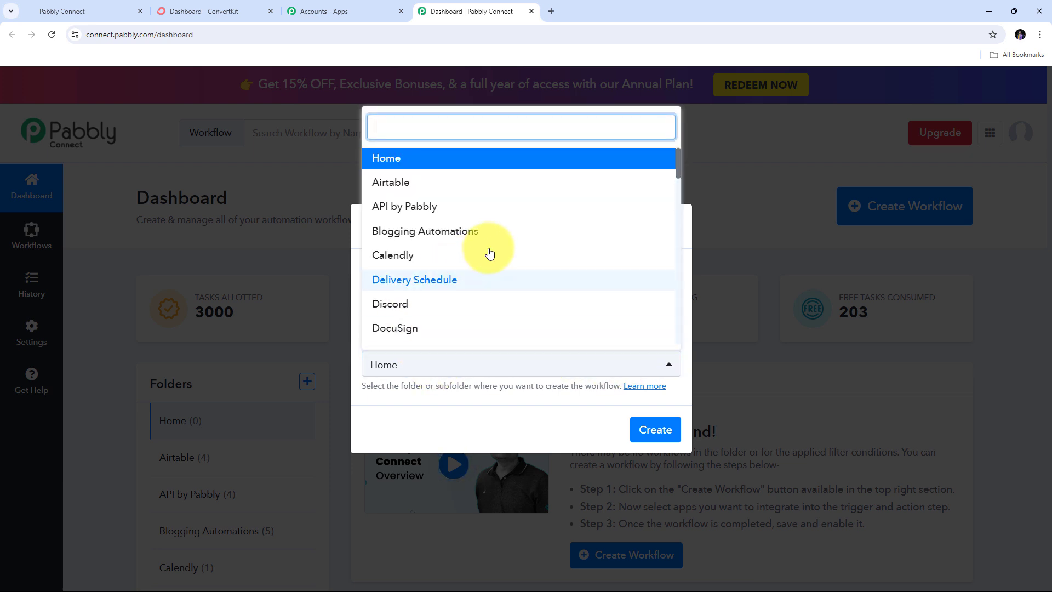
pyautogui.scroll(-2, 495, 244)
pyautogui.scroll(-2, 494, 247)
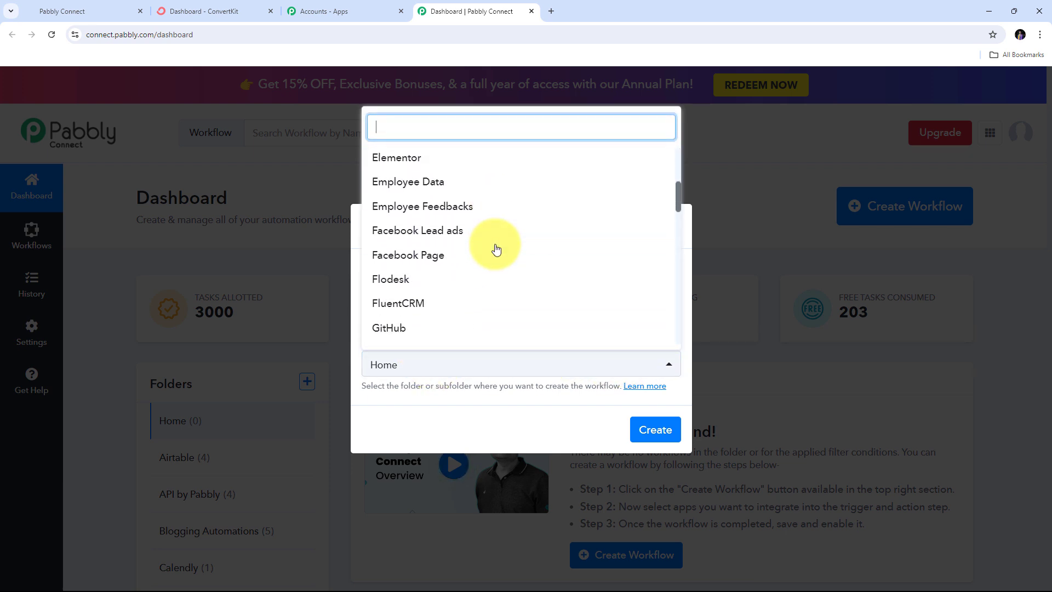
pyautogui.scroll(3, 494, 248)
pyautogui.scroll(2, 496, 249)
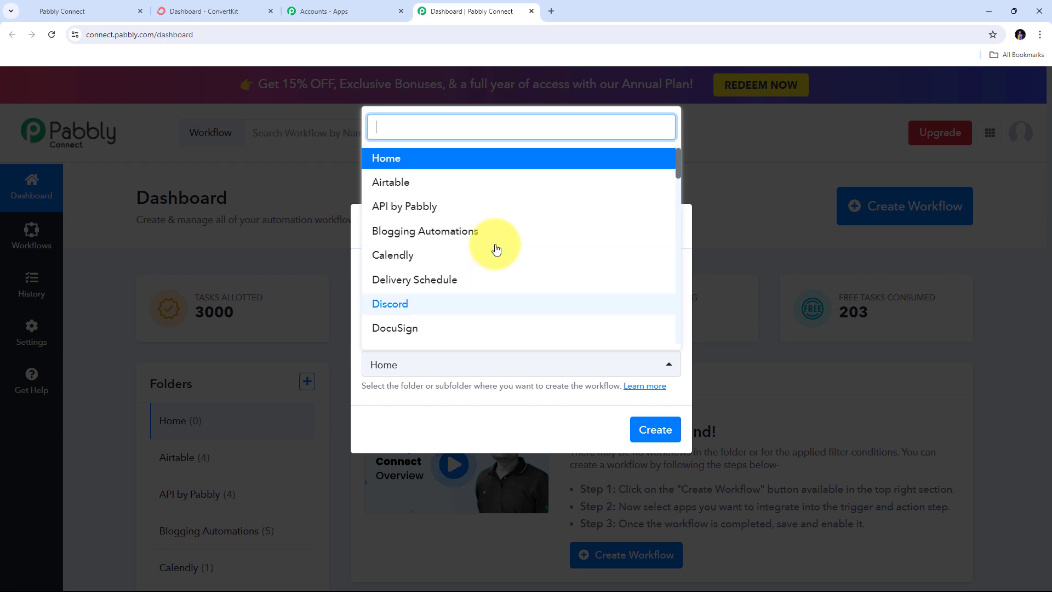
pyautogui.scroll(-5, 504, 253)
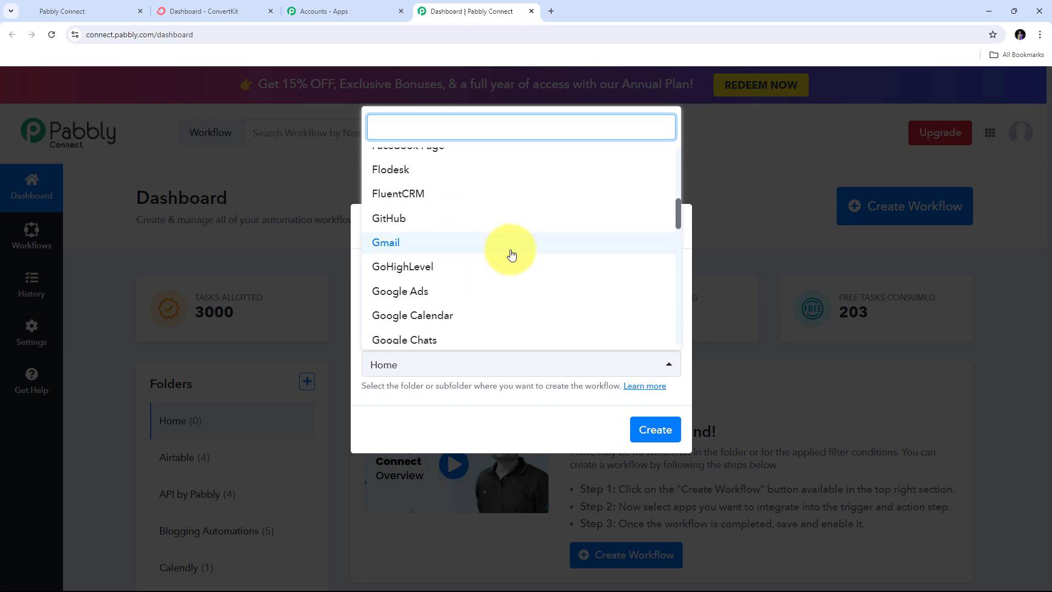
pyautogui.click(417, 268)
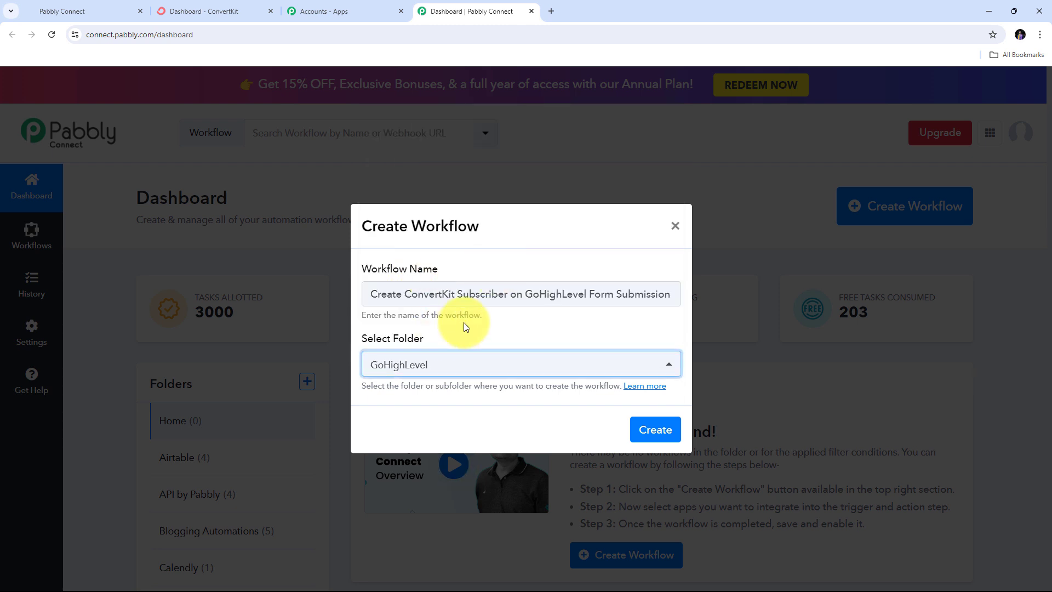
pyautogui.click(650, 432)
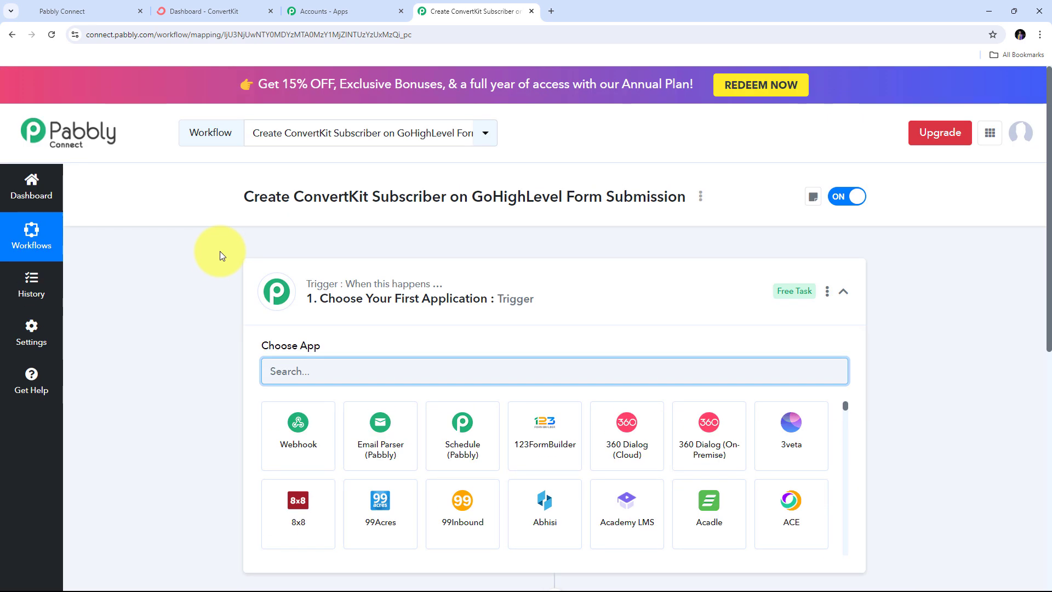
# - Search 'Leadconnector' and pick LeadConnector V2 as the workflow's trigger app
pyautogui.scroll(-3, 219, 255)
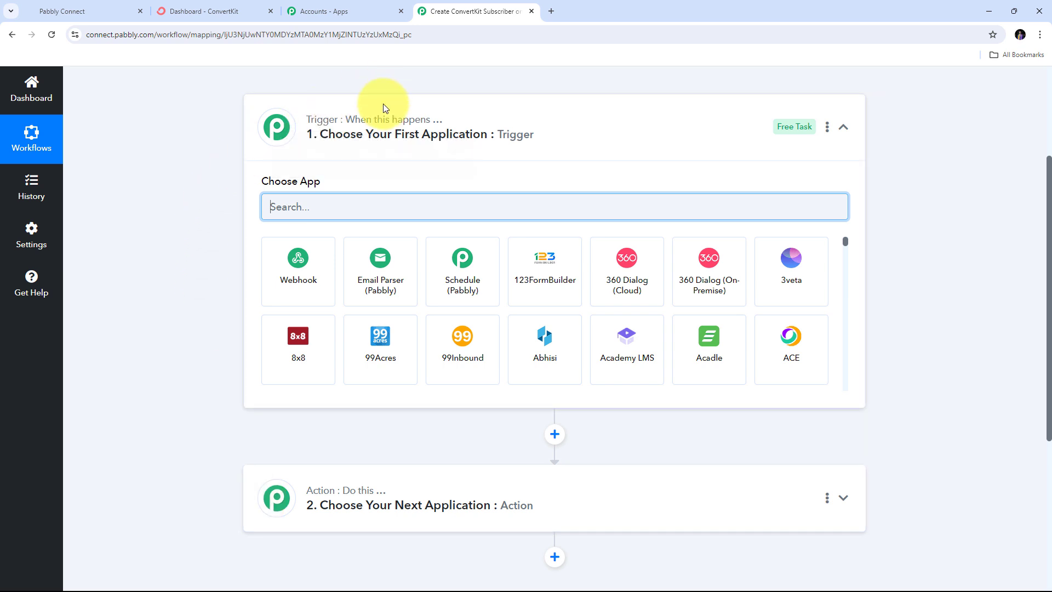
pyautogui.moveTo(430, 122)
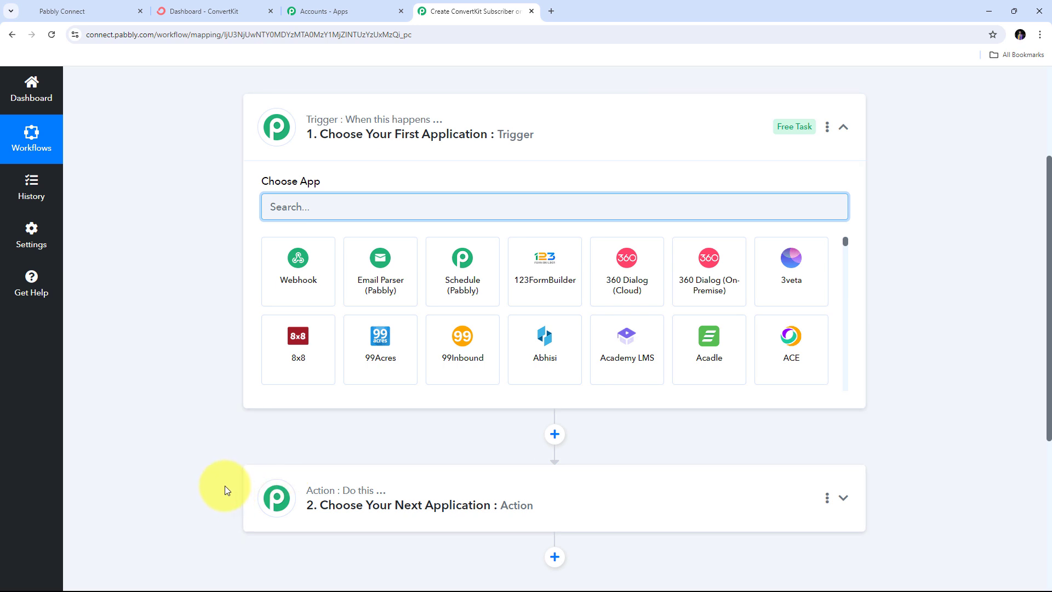
pyautogui.moveTo(274, 126)
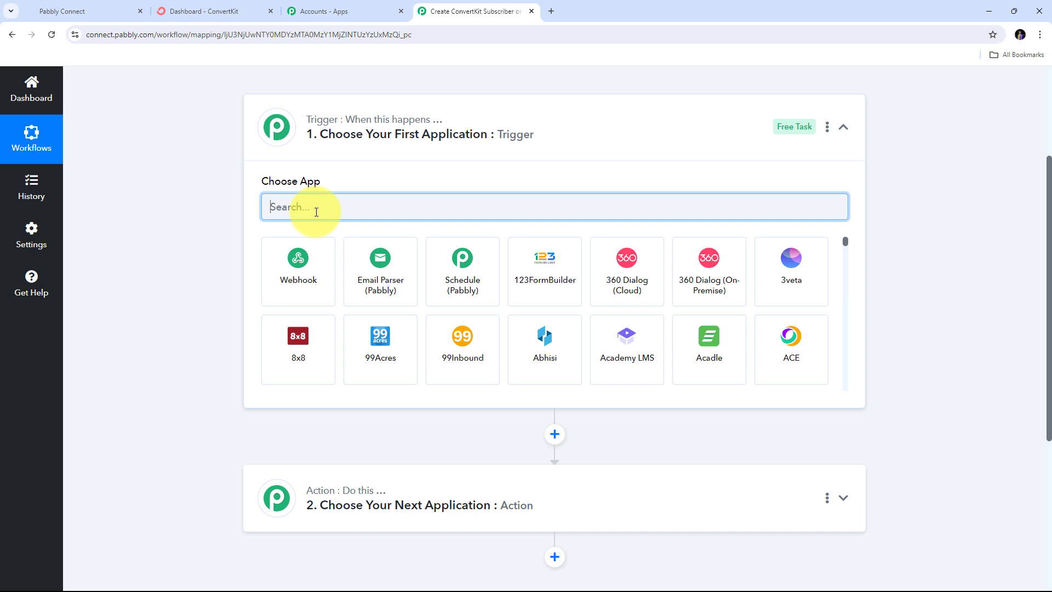
pyautogui.write('L')
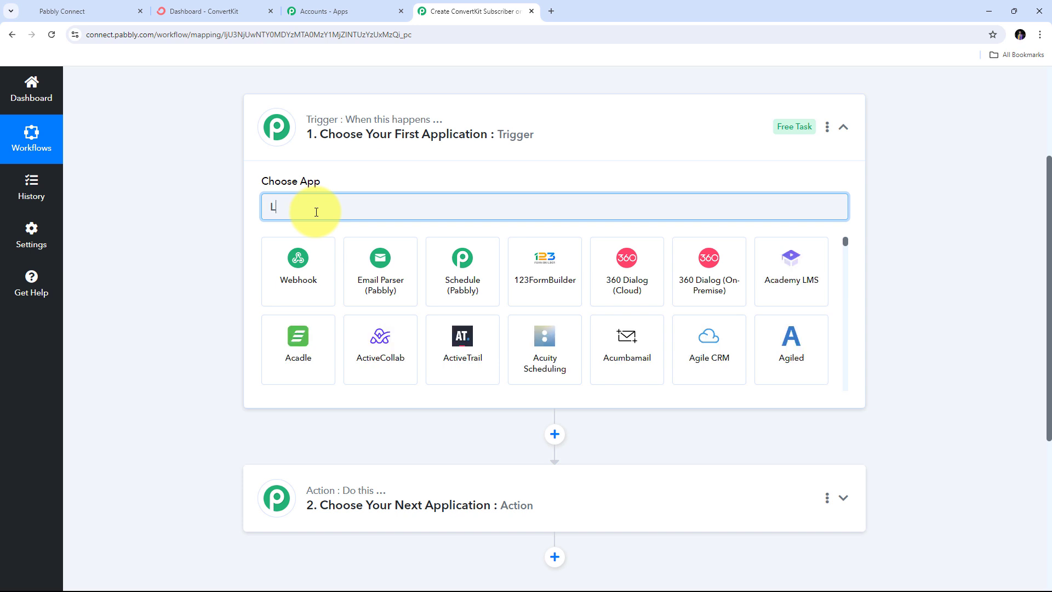
pyautogui.write('eadconnector')
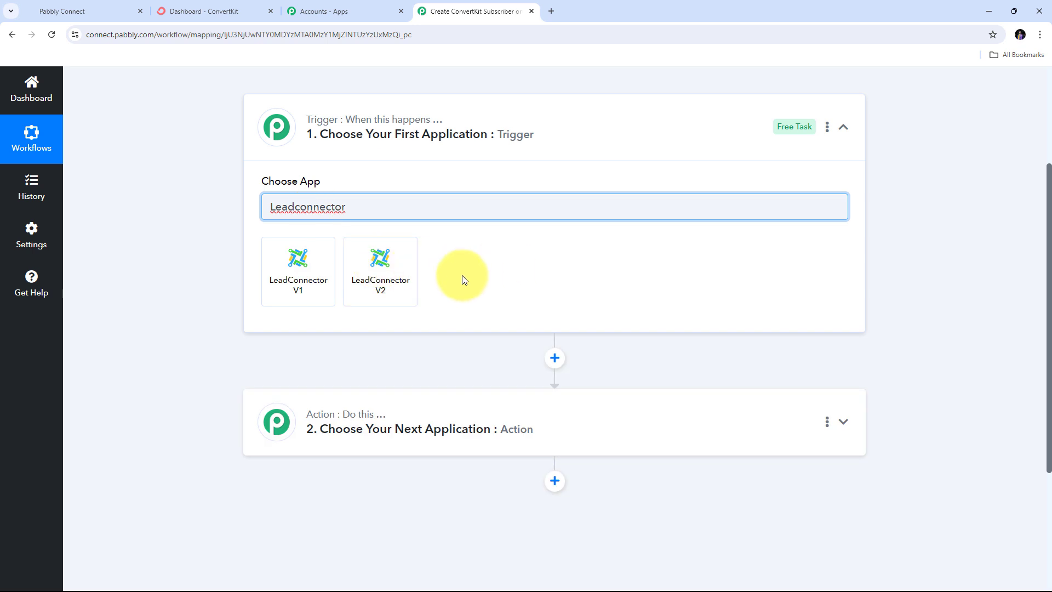
pyautogui.click(382, 272)
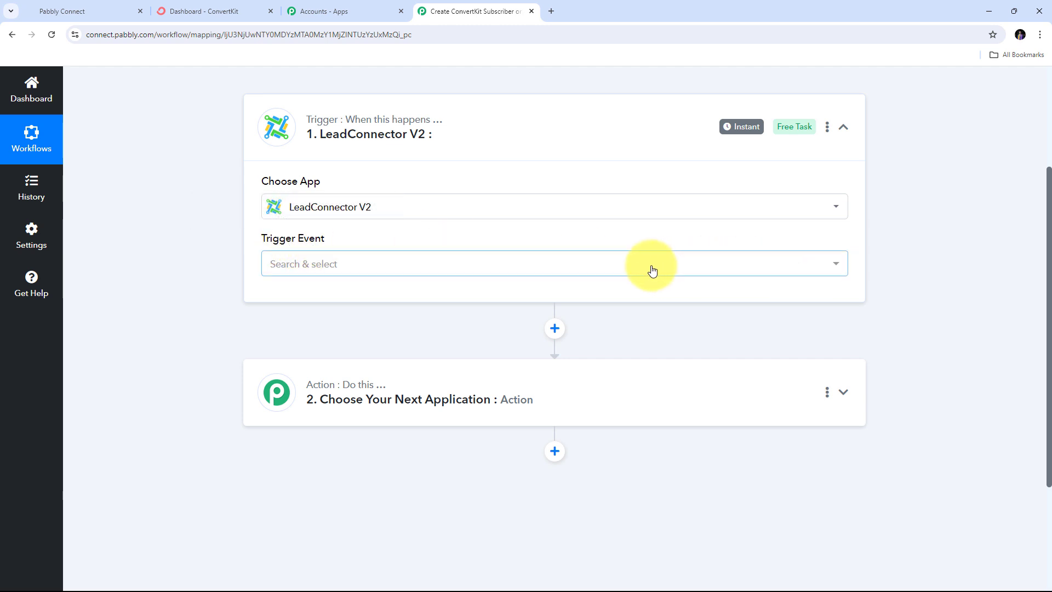
# - Set the LeadConnector V2 trigger event to Form Submitted
pyautogui.click(629, 265)
pyautogui.scroll(-2, 387, 357)
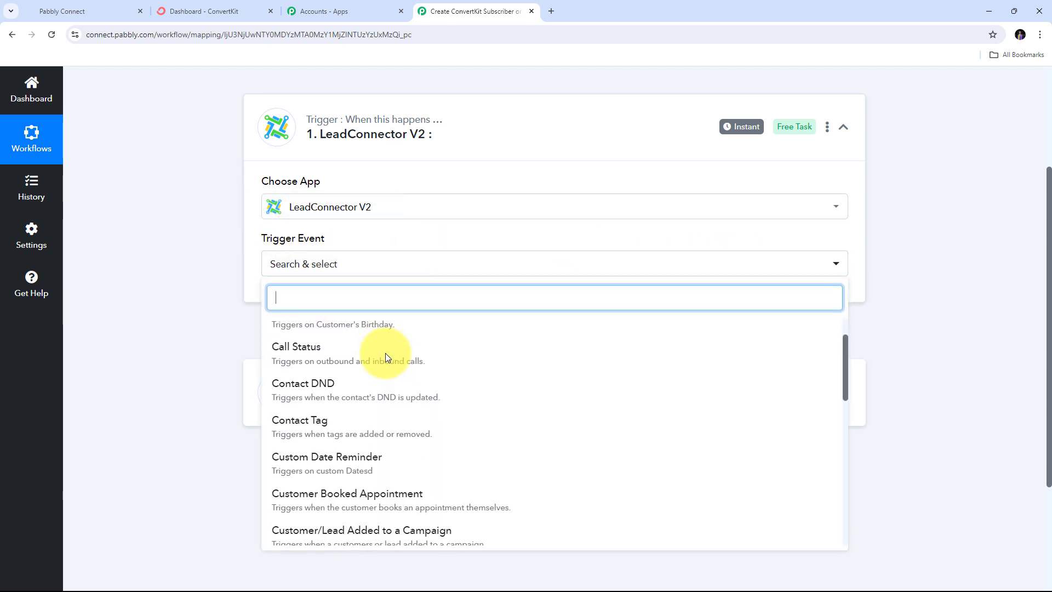
pyautogui.scroll(-4, 387, 358)
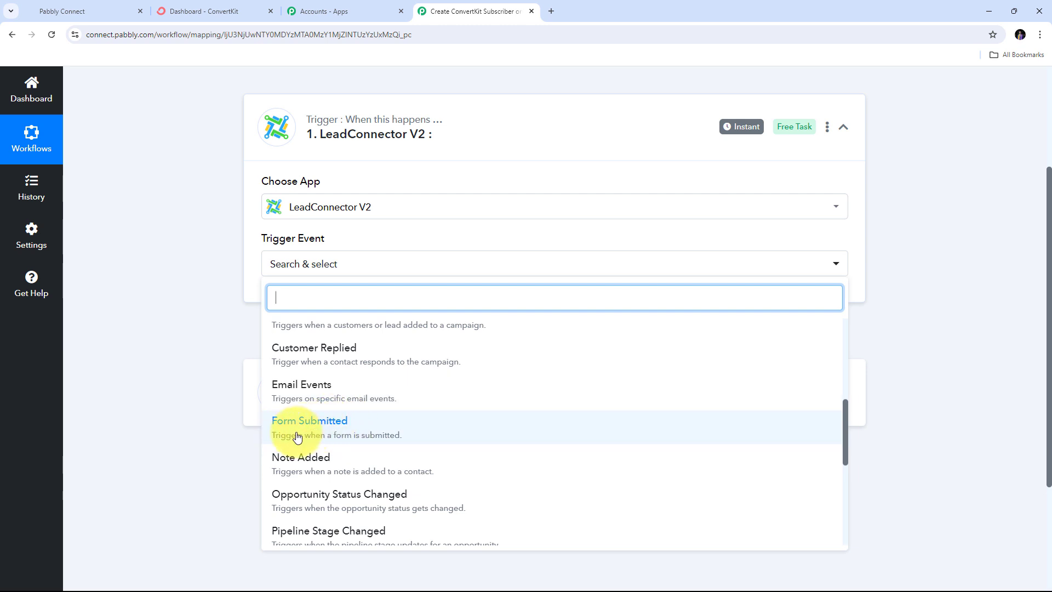
pyautogui.click(328, 431)
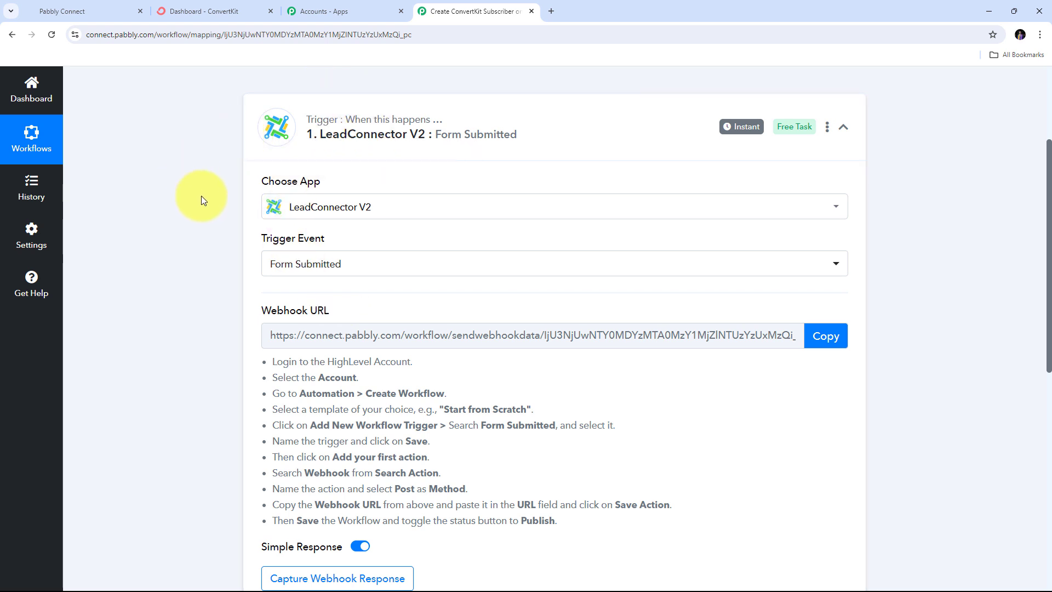
# - Copy the trigger's Webhook URL and switch to the GoHighLevel tab
pyautogui.moveTo(268, 312)
pyautogui.moveTo(262, 314); pyautogui.dragTo(337, 311)
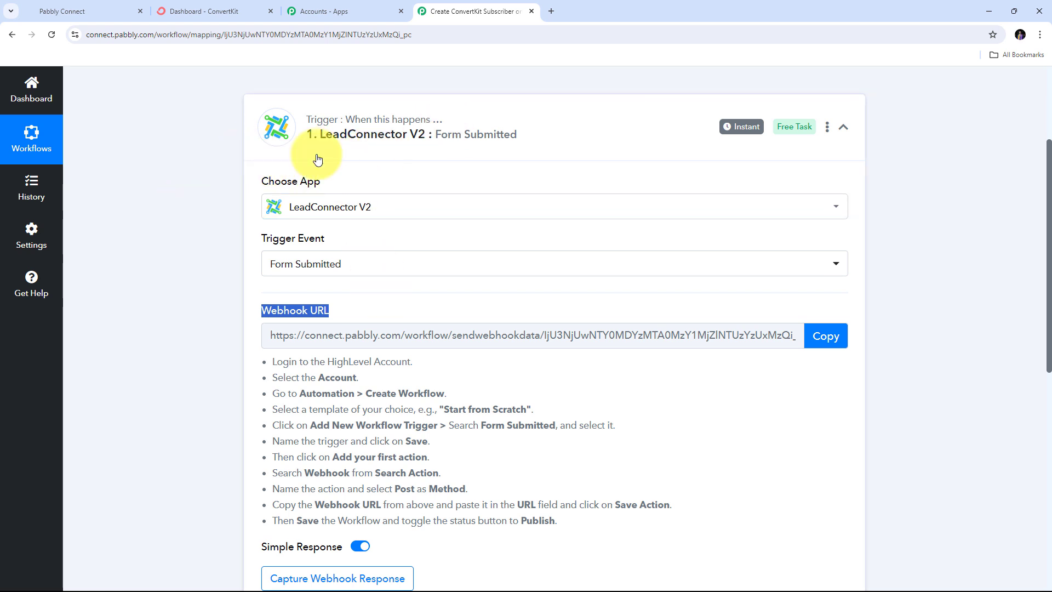
pyautogui.moveTo(273, 357); pyautogui.dragTo(736, 522)
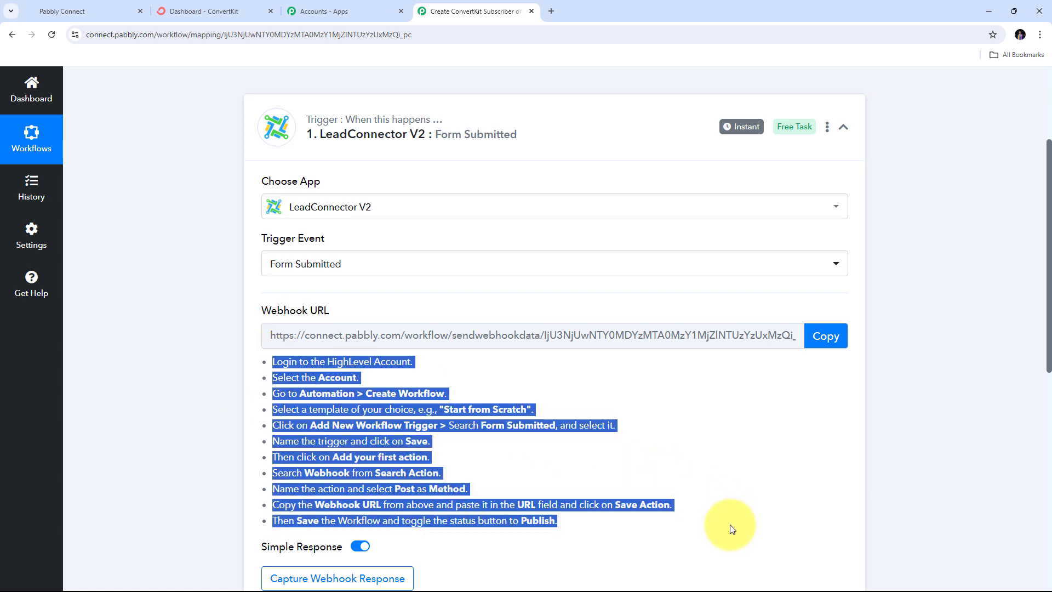
pyautogui.click(825, 336)
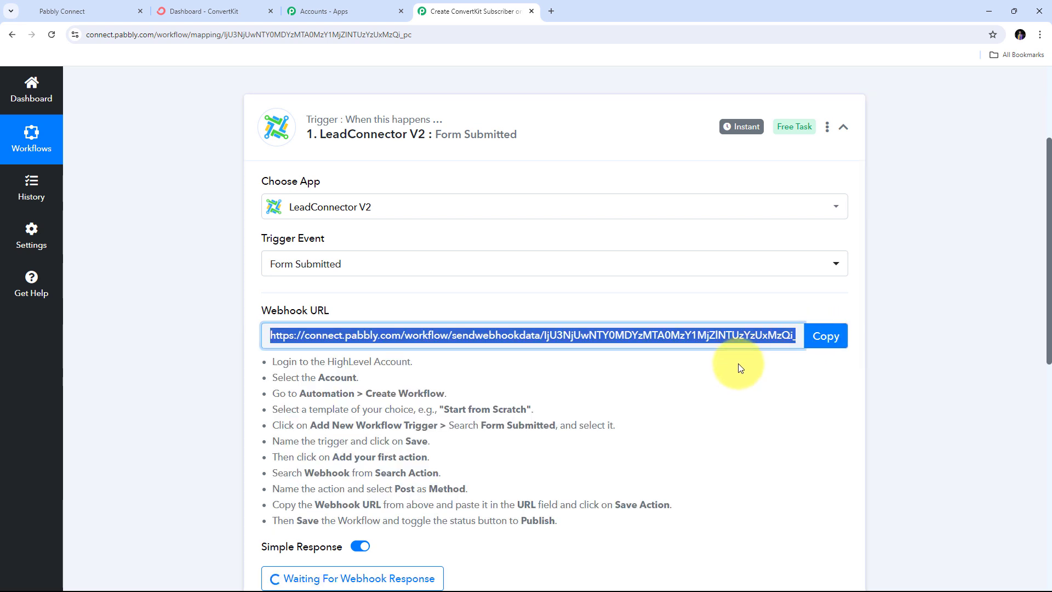
pyautogui.click(87, 7)
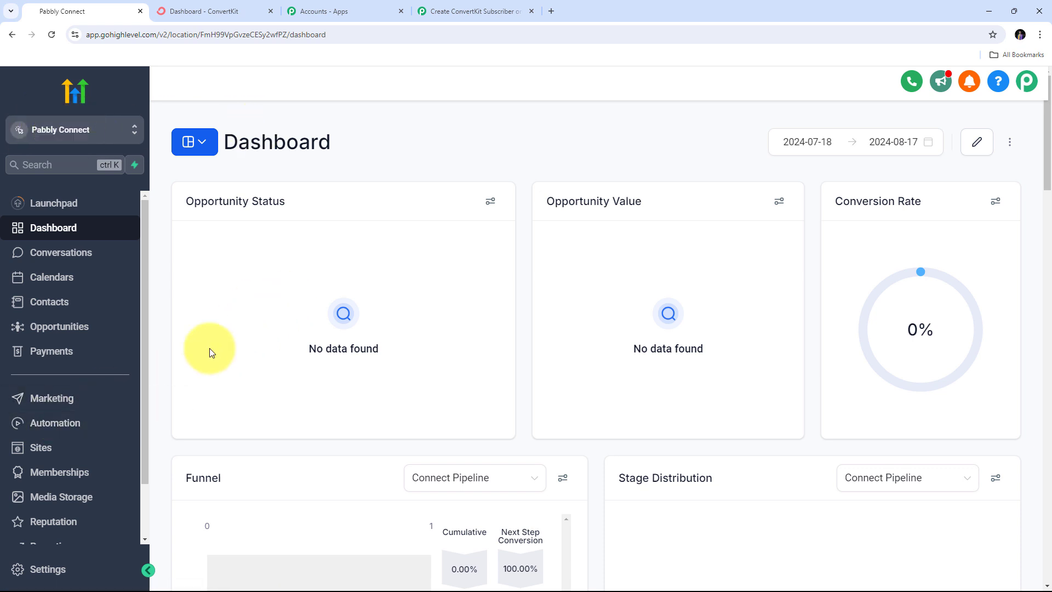
# - Create a blank GoHighLevel automation workflow from scratch titled 'ConvertKit Subscriber'
pyautogui.click(20, 422)
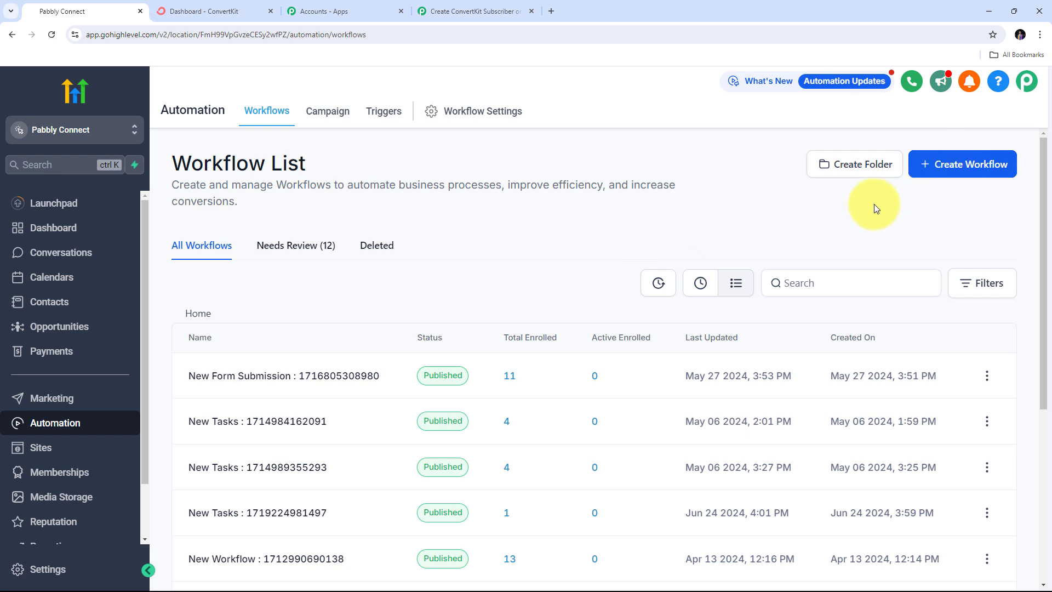
pyautogui.click(958, 173)
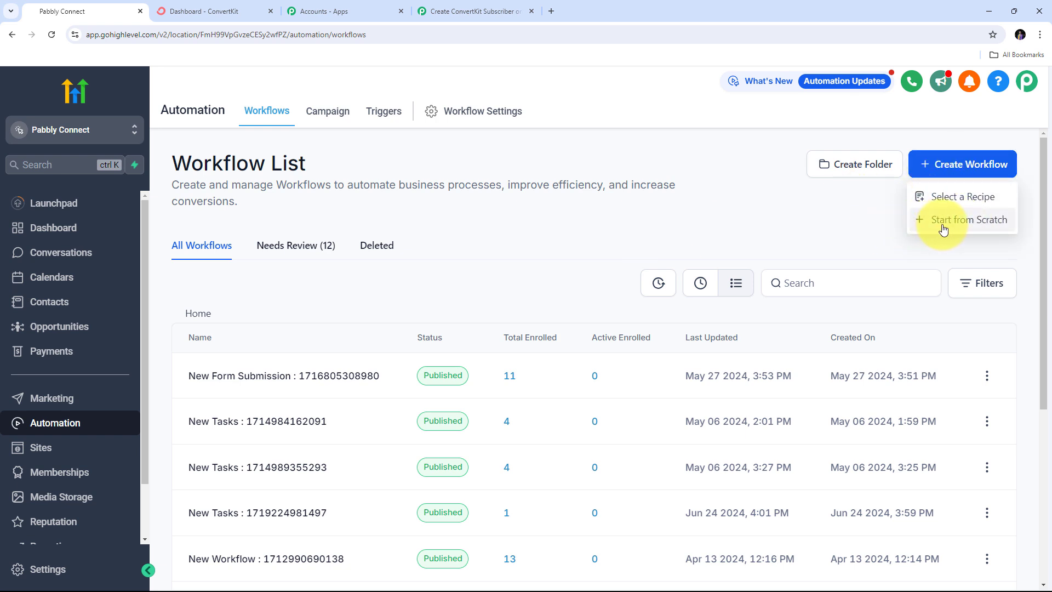
pyautogui.click(964, 225)
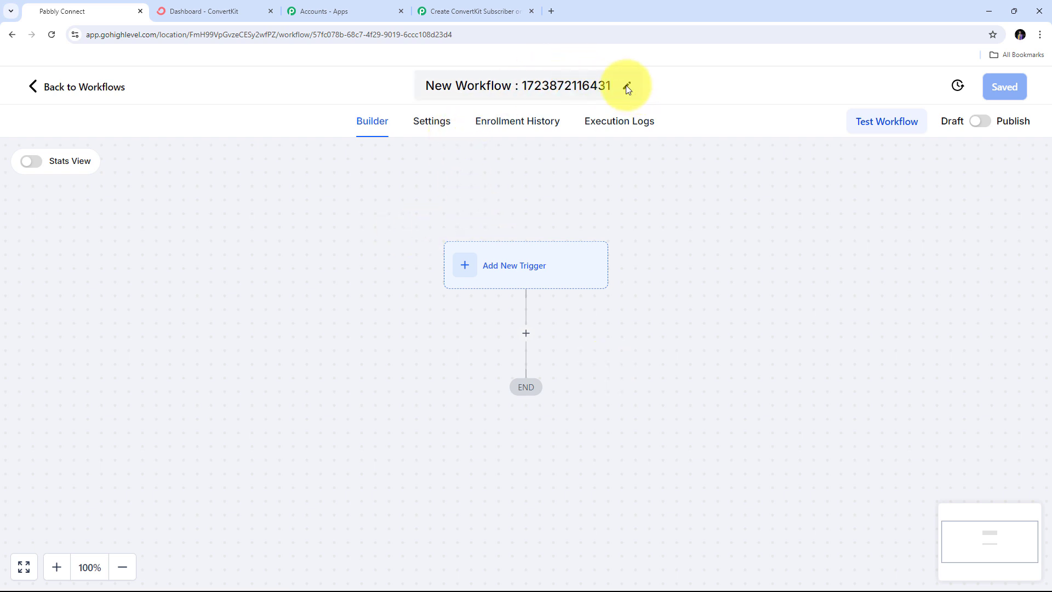
pyautogui.moveTo(628, 87); pyautogui.dragTo(319, 102)
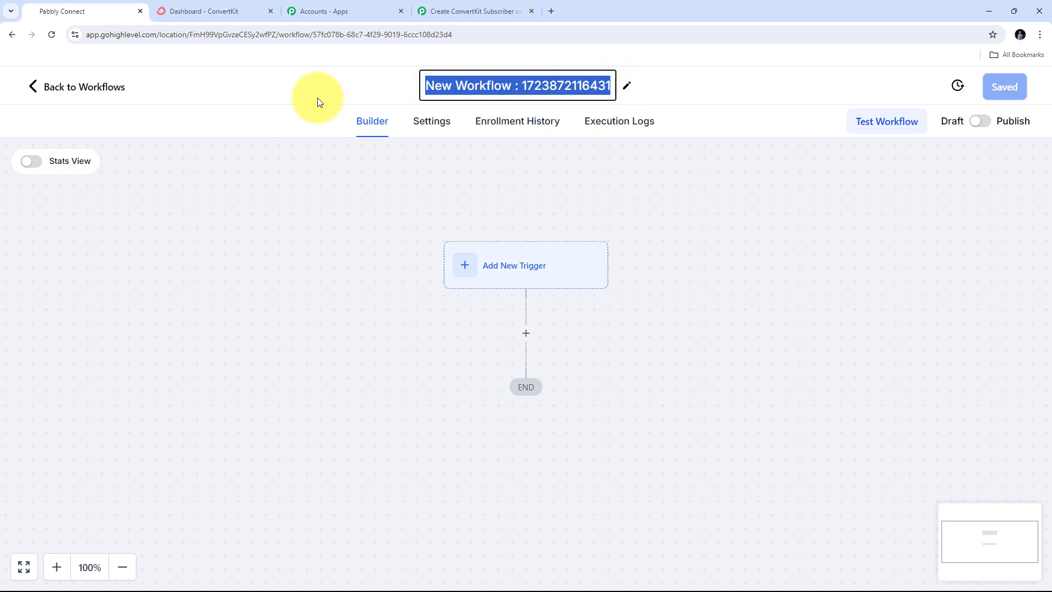
pyautogui.press('BackSpace')
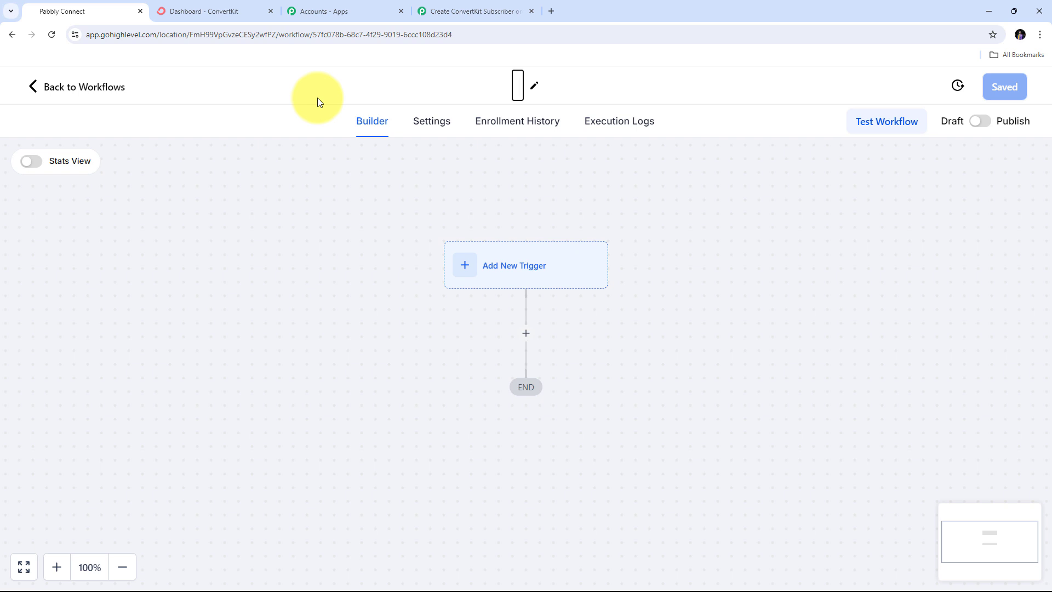
pyautogui.hotkey('ctrl', 'v')
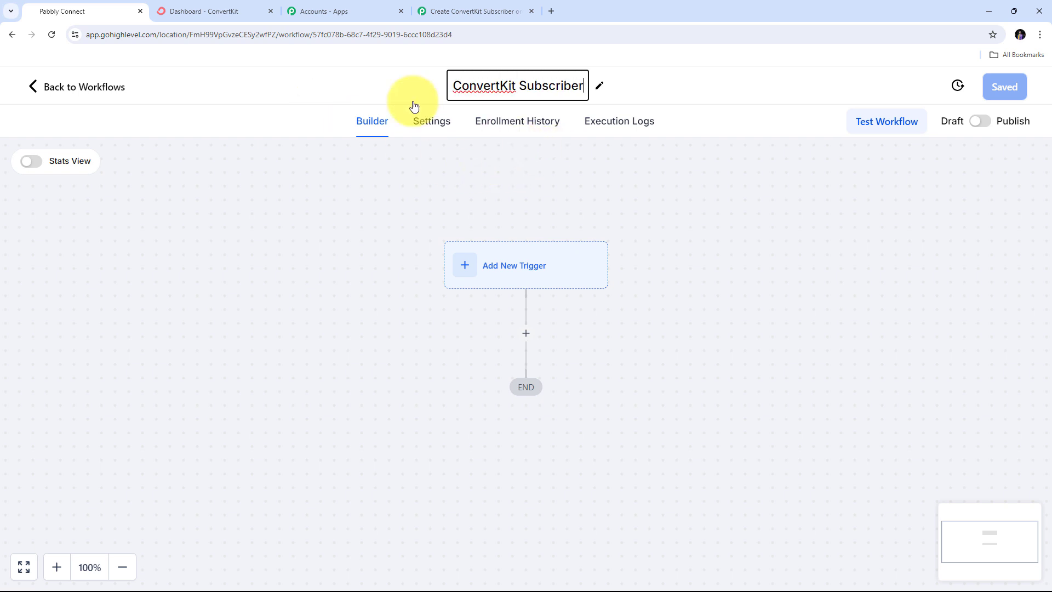
# - Search 'Form', add and save a Form Submitted trigger, then add an action step
pyautogui.click(726, 186)
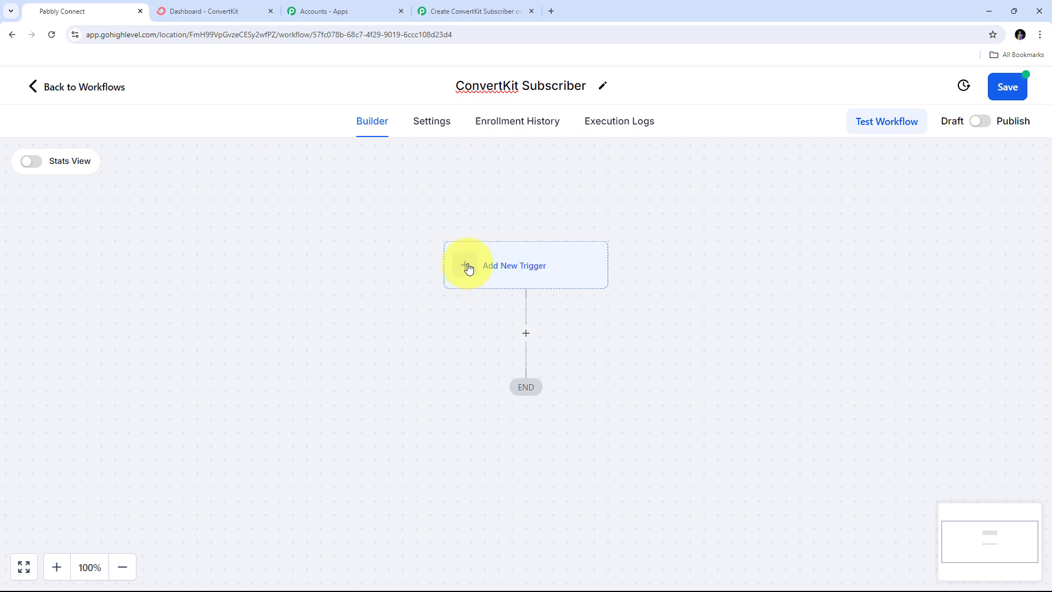
pyautogui.click(467, 266)
pyautogui.click(724, 249)
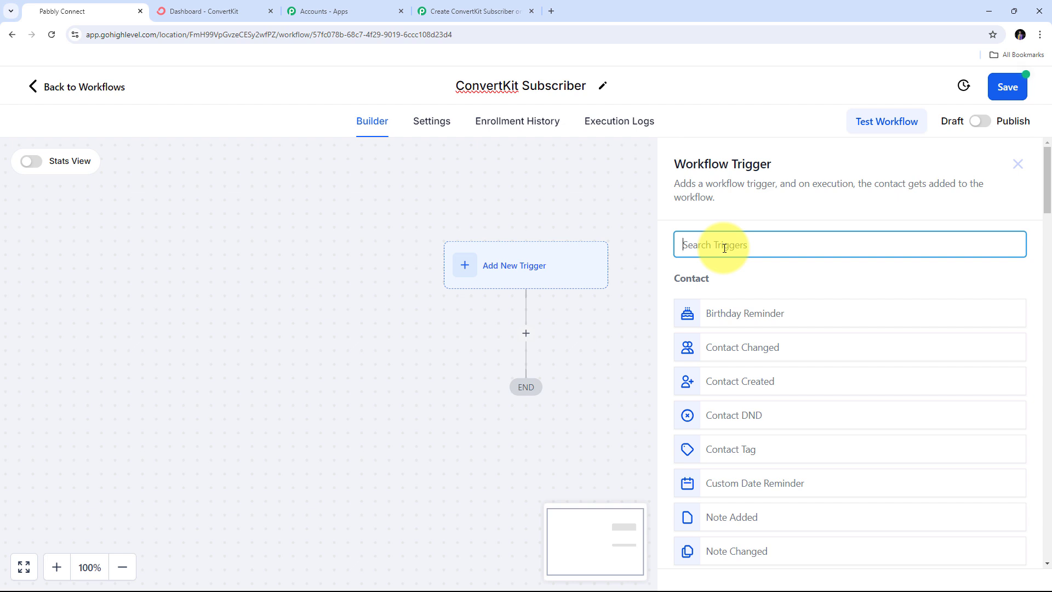
pyautogui.click(724, 248)
pyautogui.write('Form')
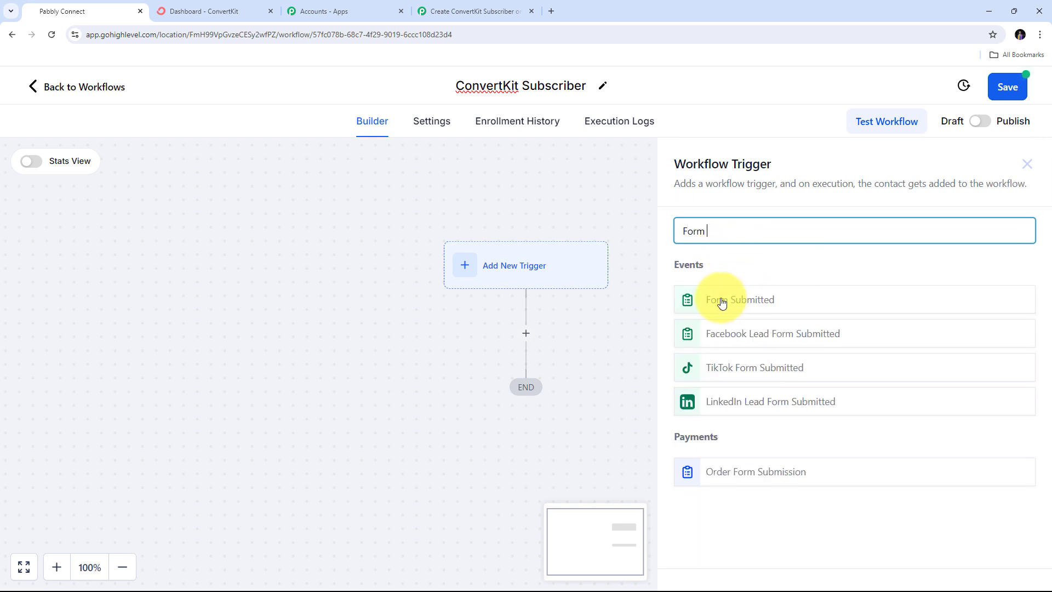
pyautogui.click(753, 301)
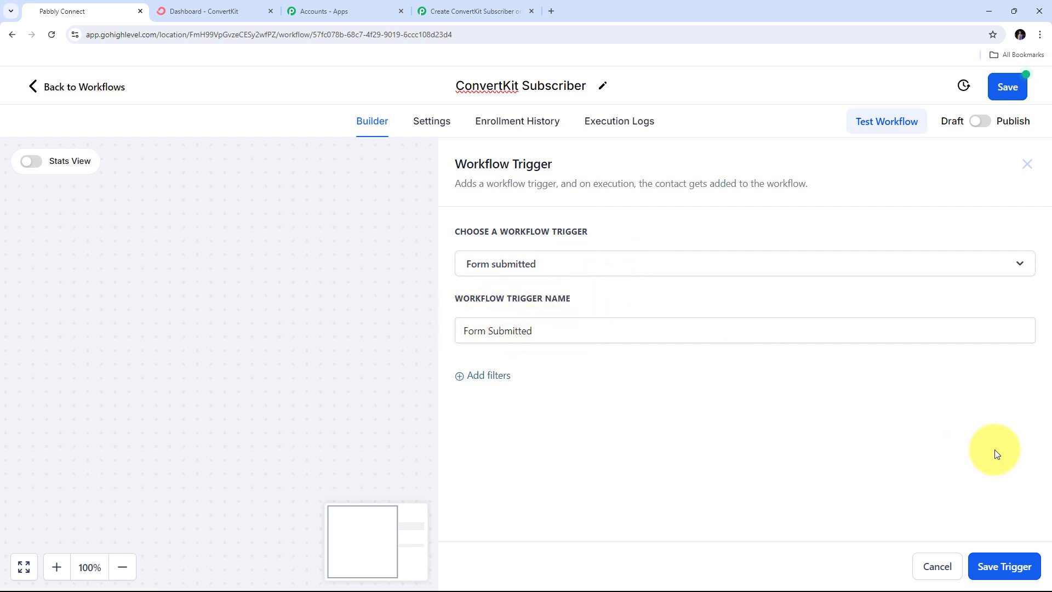
pyautogui.click(993, 571)
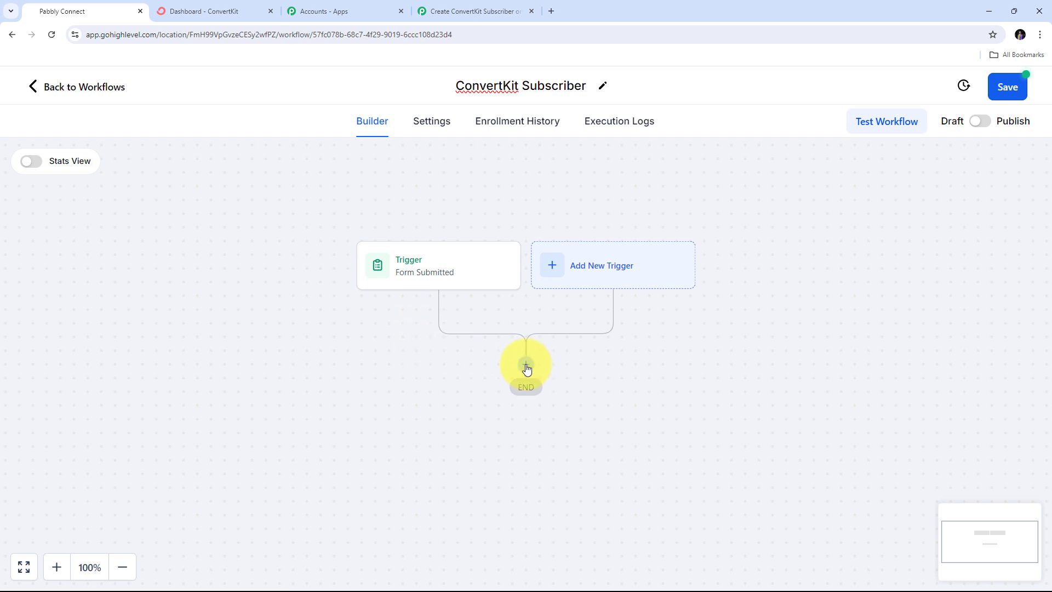
pyautogui.click(526, 366)
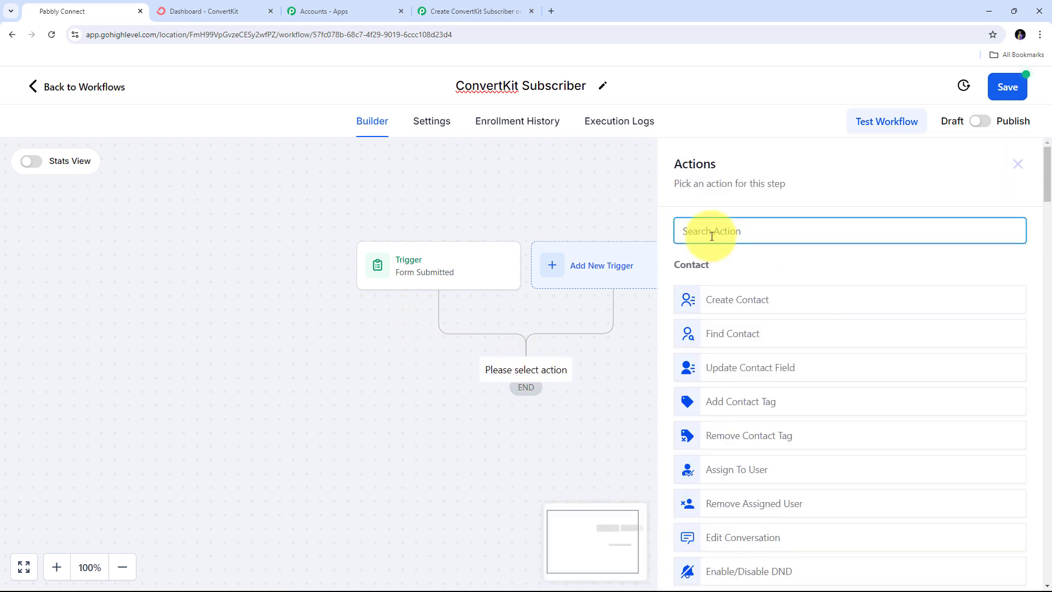
# - Add a Webhook action with the pasted Pabbly webhook URL and save it
pyautogui.write('Webhook')
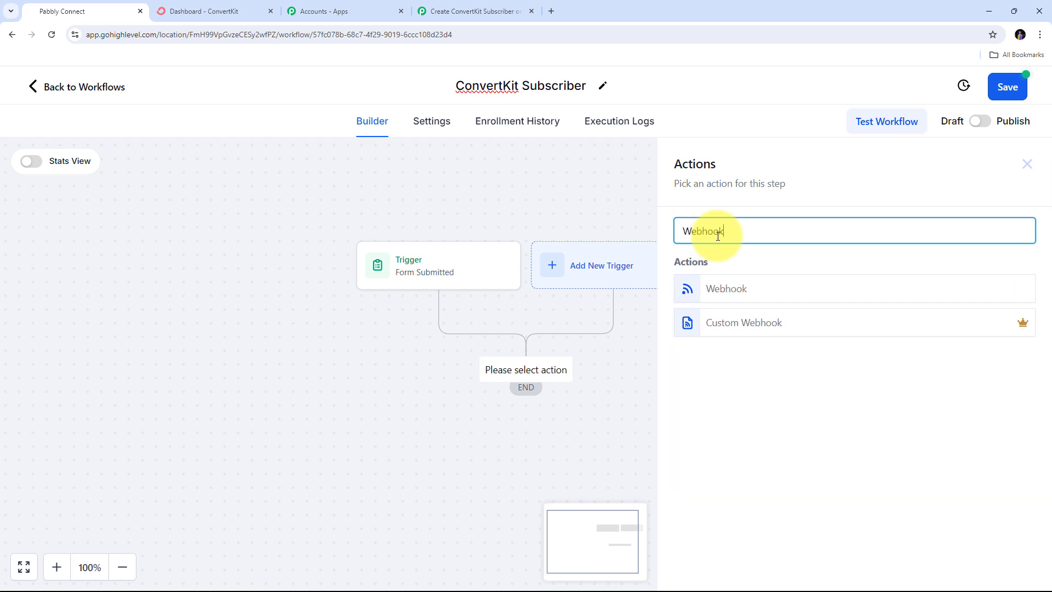
pyautogui.click(727, 290)
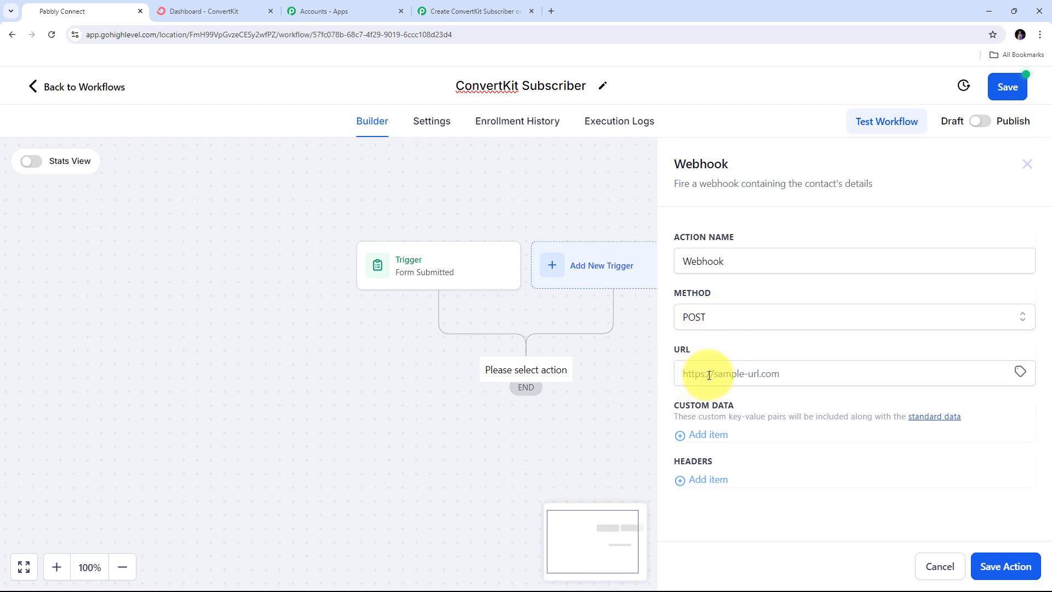
pyautogui.click(709, 375)
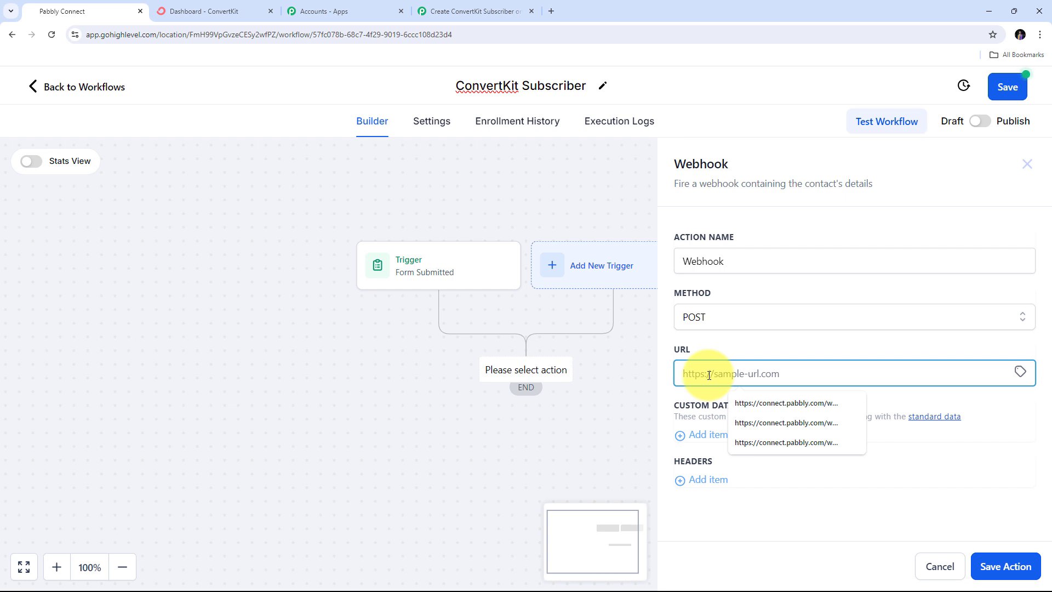
pyautogui.rightClick(709, 376)
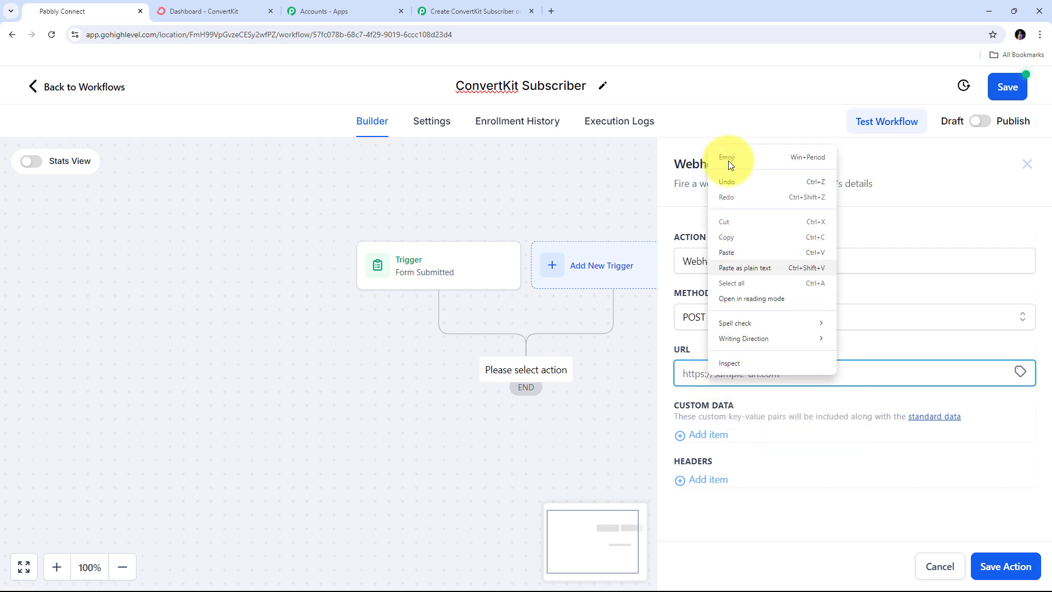
pyautogui.click(731, 251)
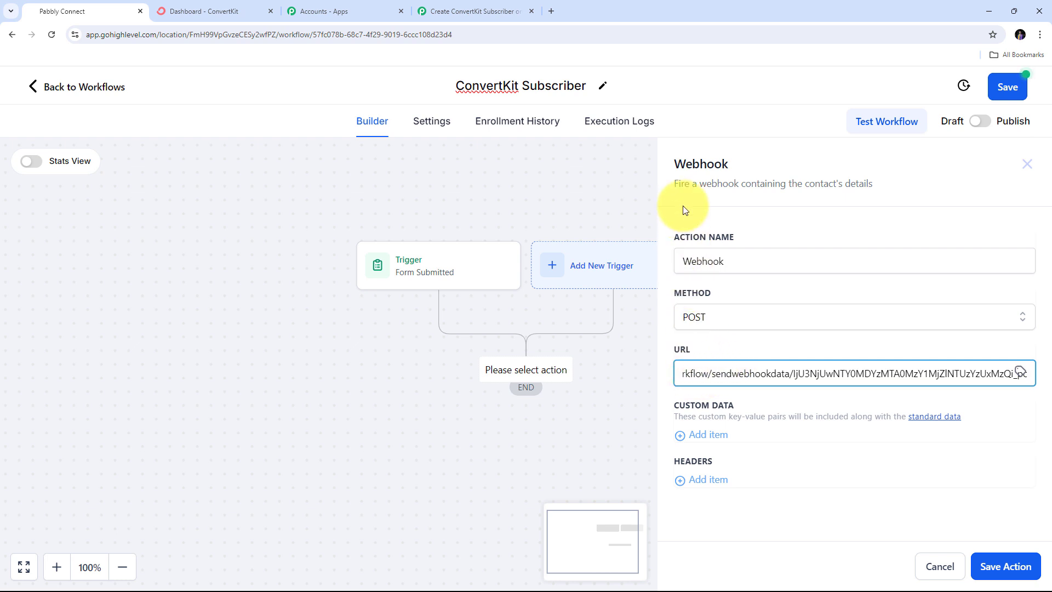
pyautogui.click(1005, 566)
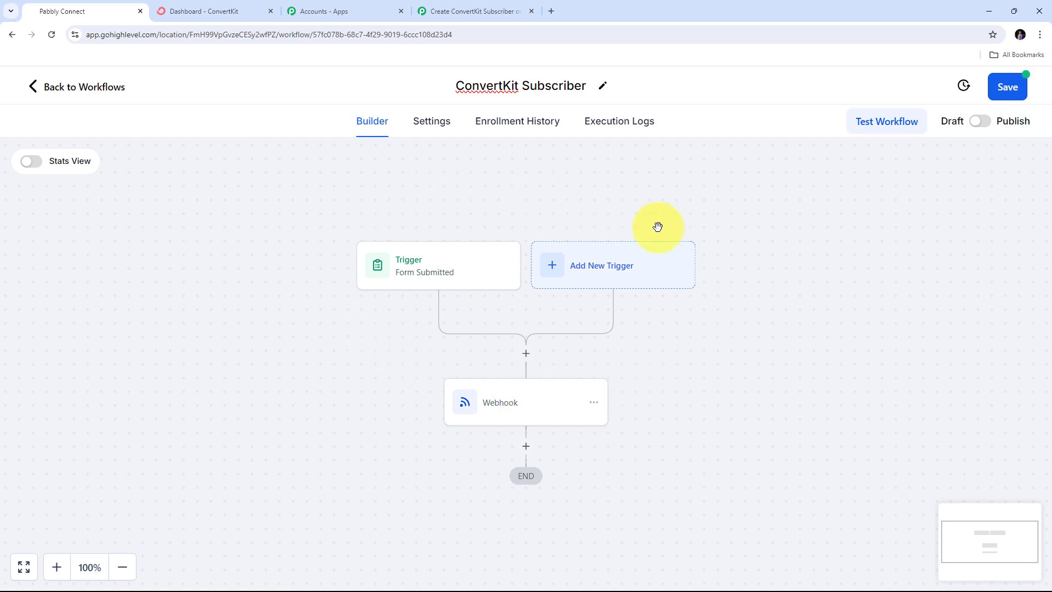
# - Publish and save the workflow, then return to the Pabbly Connect tab
pyautogui.click(985, 122)
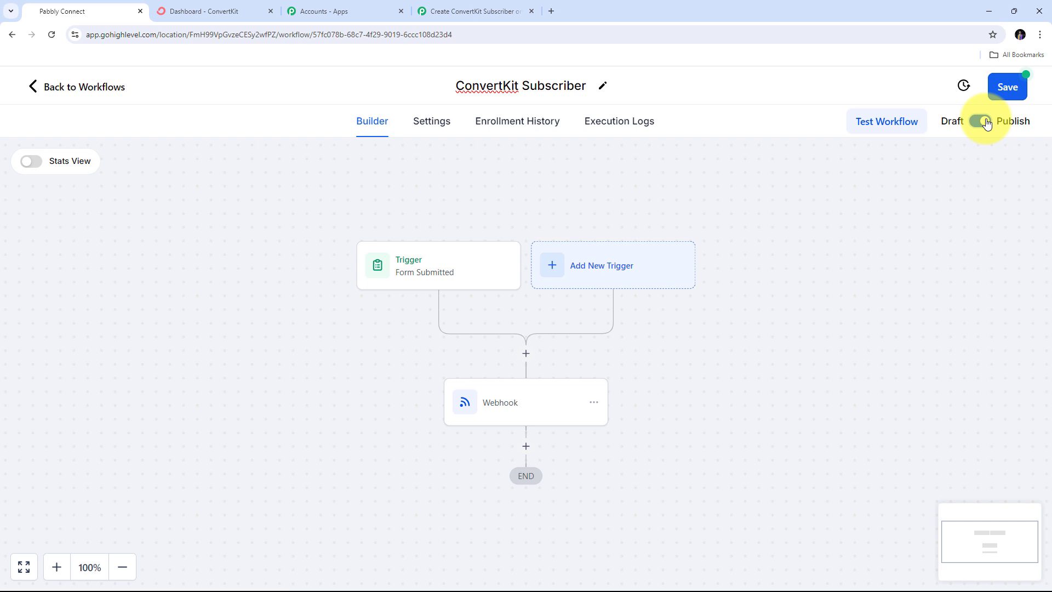
pyautogui.click(1010, 90)
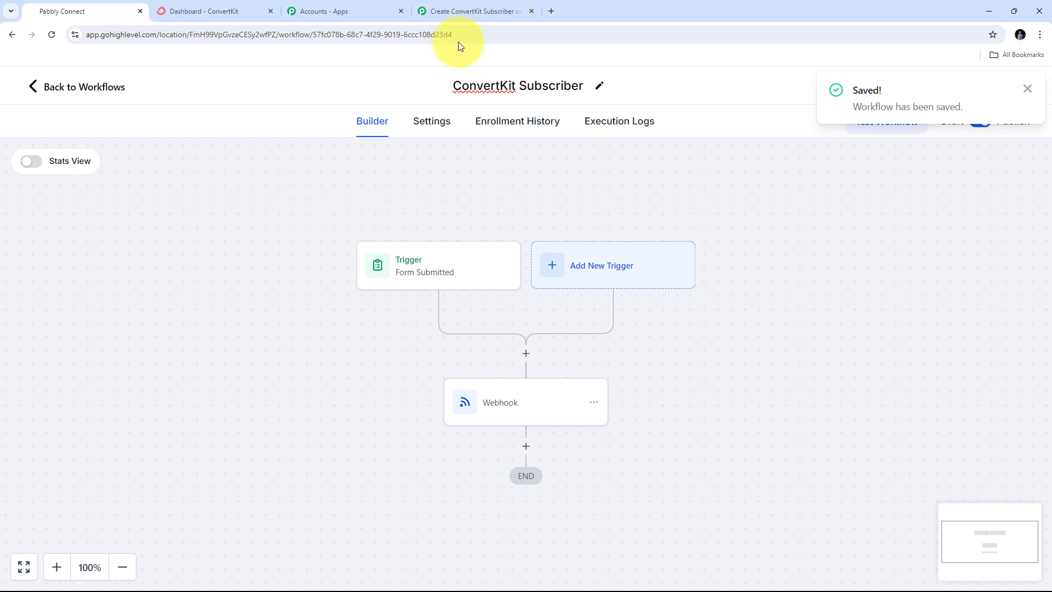
pyautogui.click(467, 12)
# - Leave Pabbly's trigger waiting for a webhook response and return to the GoHighLevel workflow tab
pyautogui.scroll(-3, 489, 230)
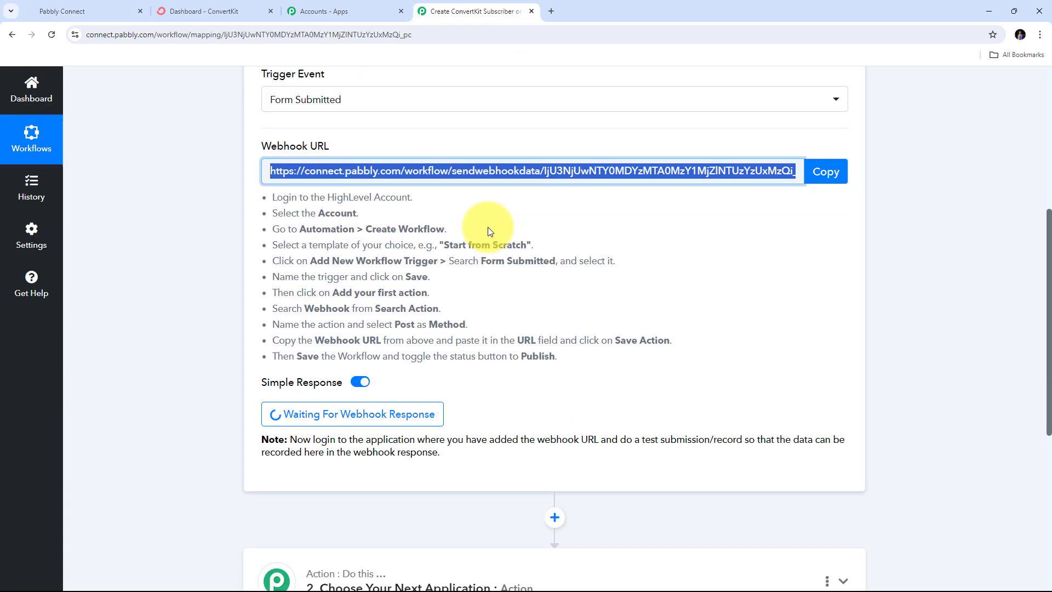
pyautogui.scroll(-1, 493, 241)
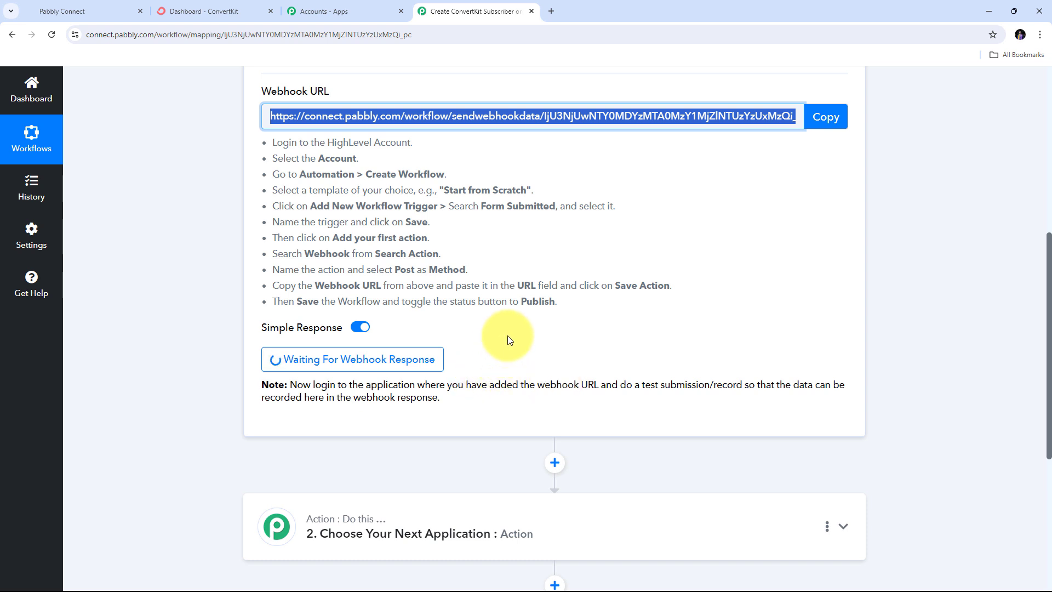
pyautogui.click(68, 12)
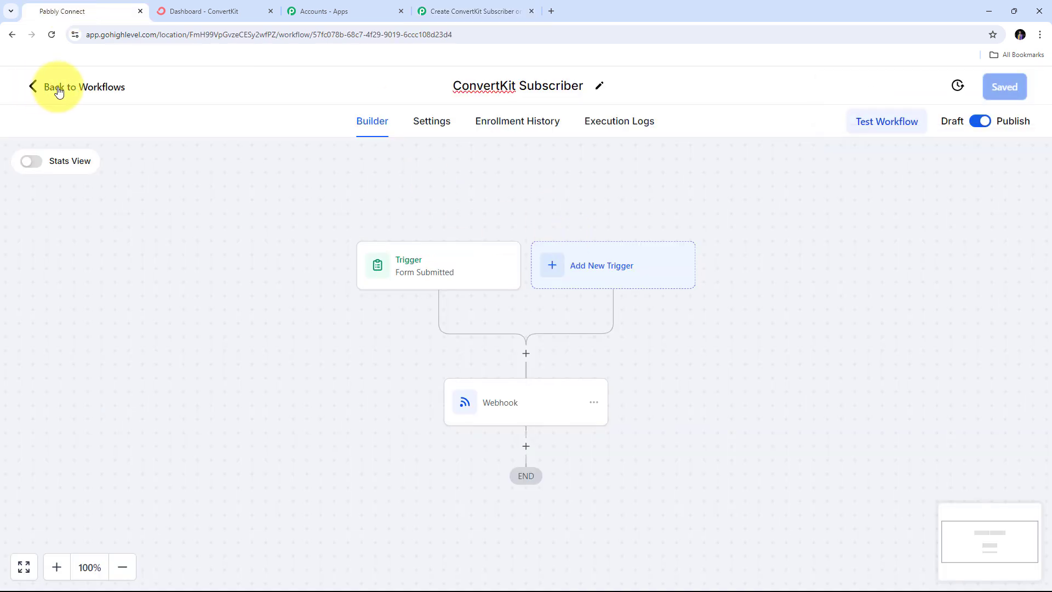
# - Go back to Workflows, then Sites > Forms, and open the first Lead Form
pyautogui.click(31, 90)
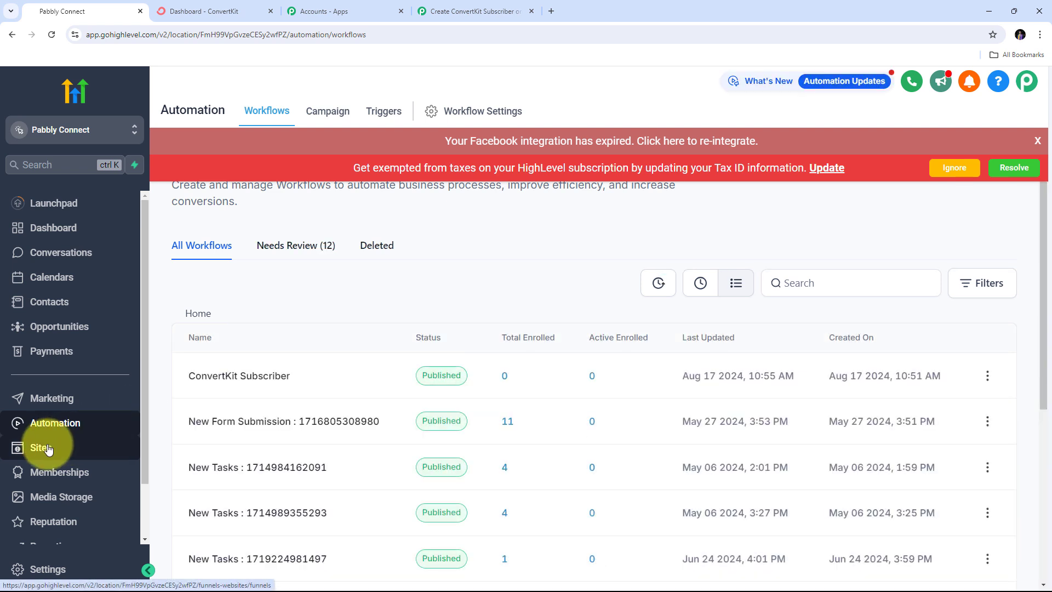
pyautogui.click(49, 448)
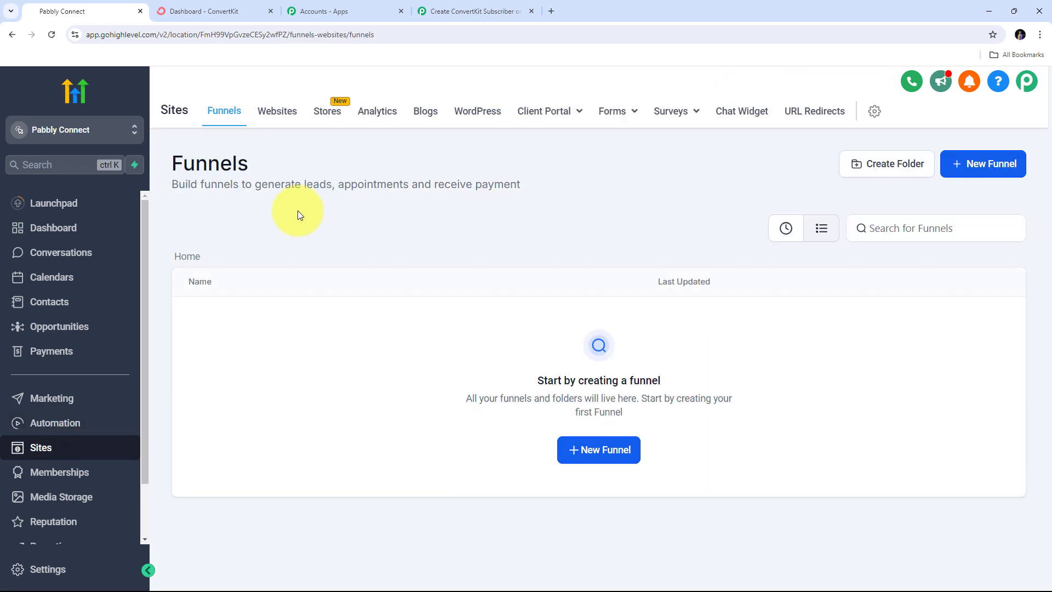
pyautogui.moveTo(622, 116)
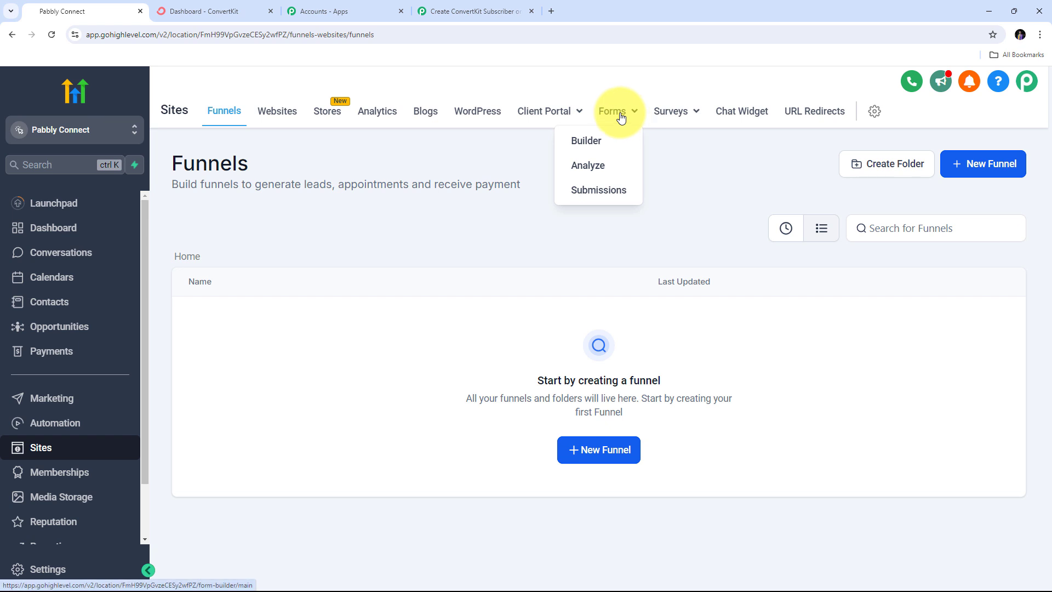
pyautogui.click(620, 115)
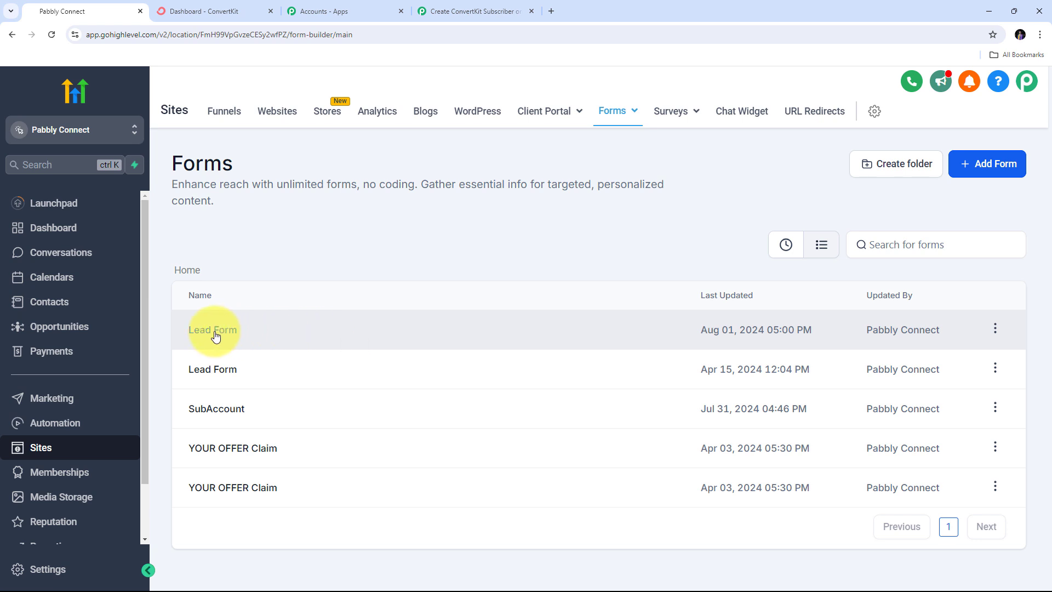
pyautogui.click(215, 335)
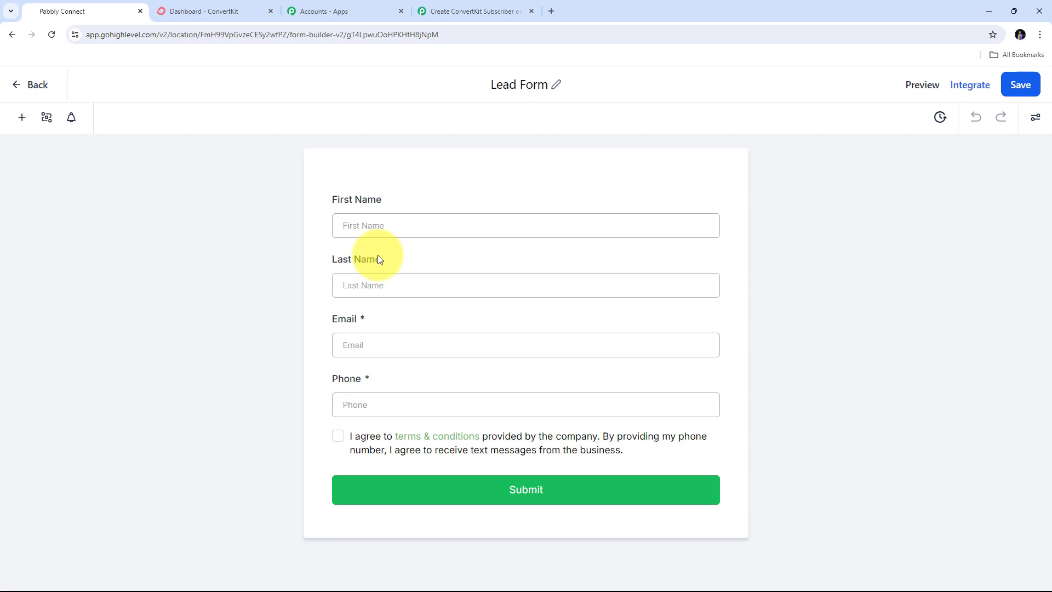
# - Preview the Lead Form and enter the test contact's first name, last name, email and phone
pyautogui.click(920, 88)
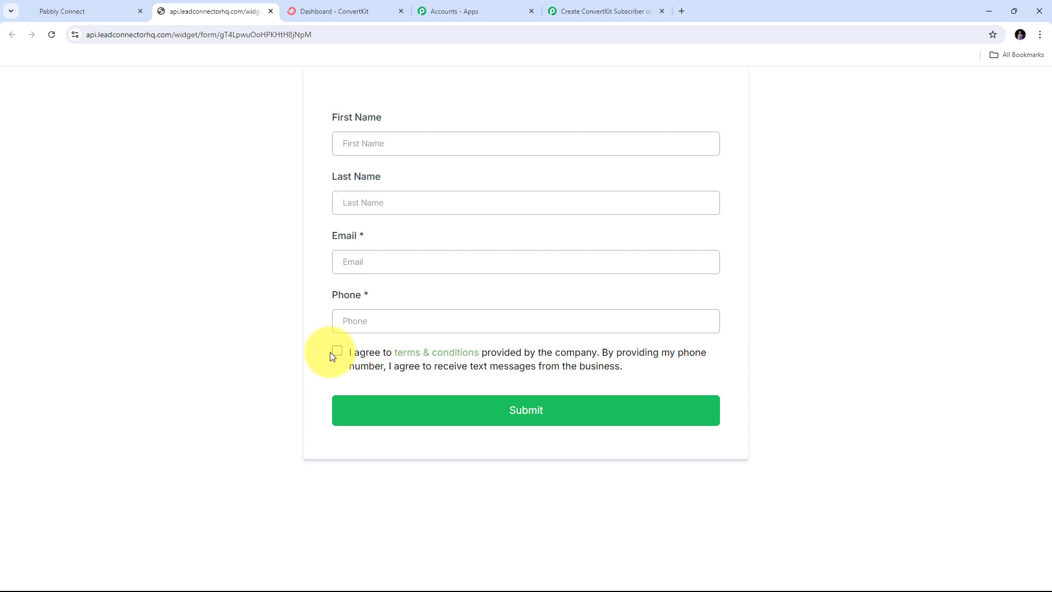
pyautogui.click(343, 144)
pyautogui.press('Tab')
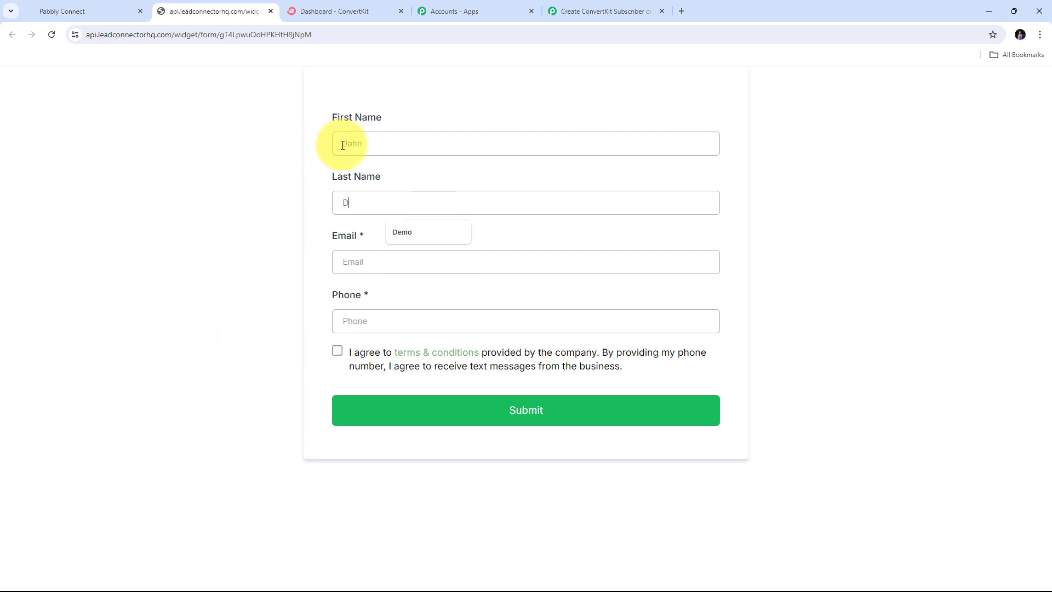
pyautogui.press('Tab')
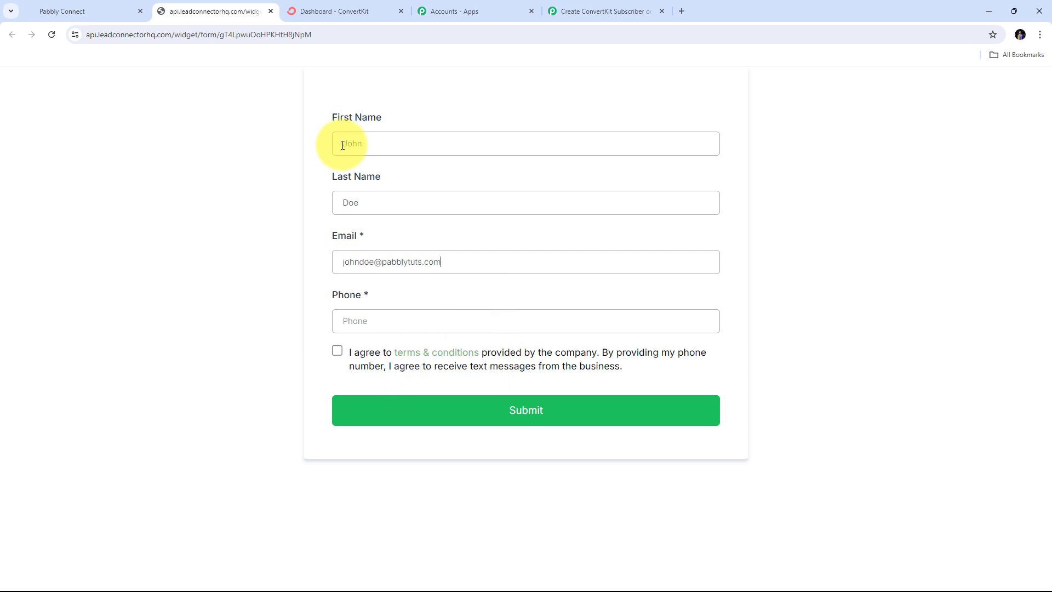
pyautogui.press('Tab')
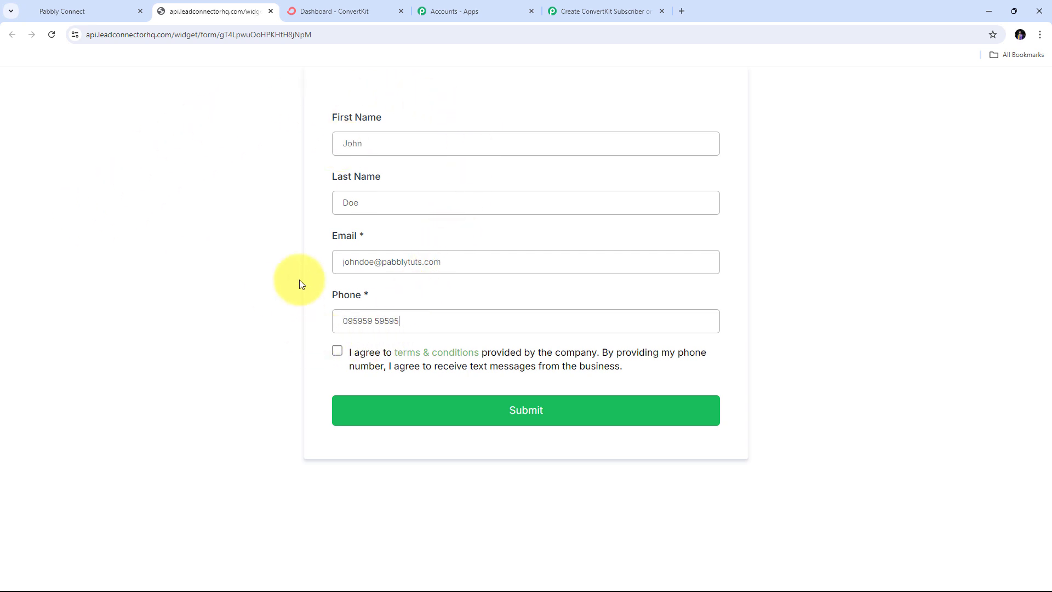
# - Accept the terms, submit the form, and return to Pabbly Connect's captured response
pyautogui.click(337, 352)
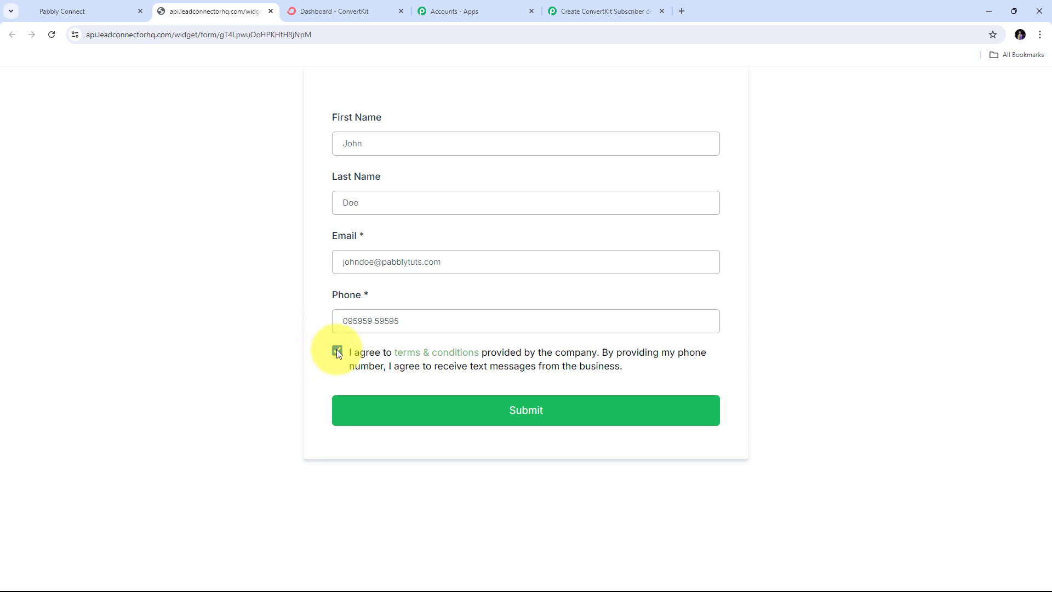
pyautogui.click(516, 409)
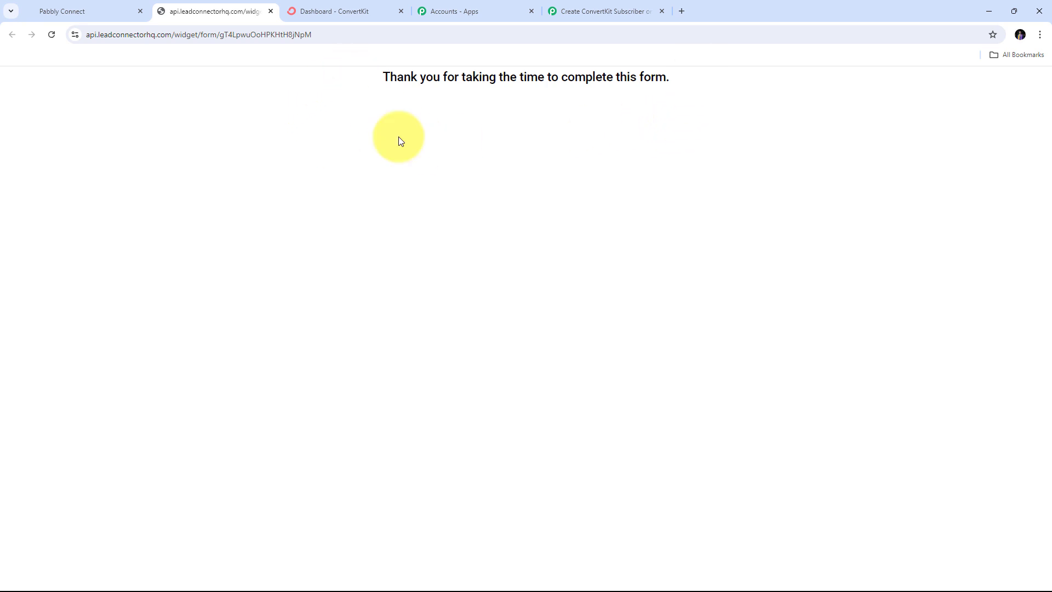
pyautogui.click(601, 7)
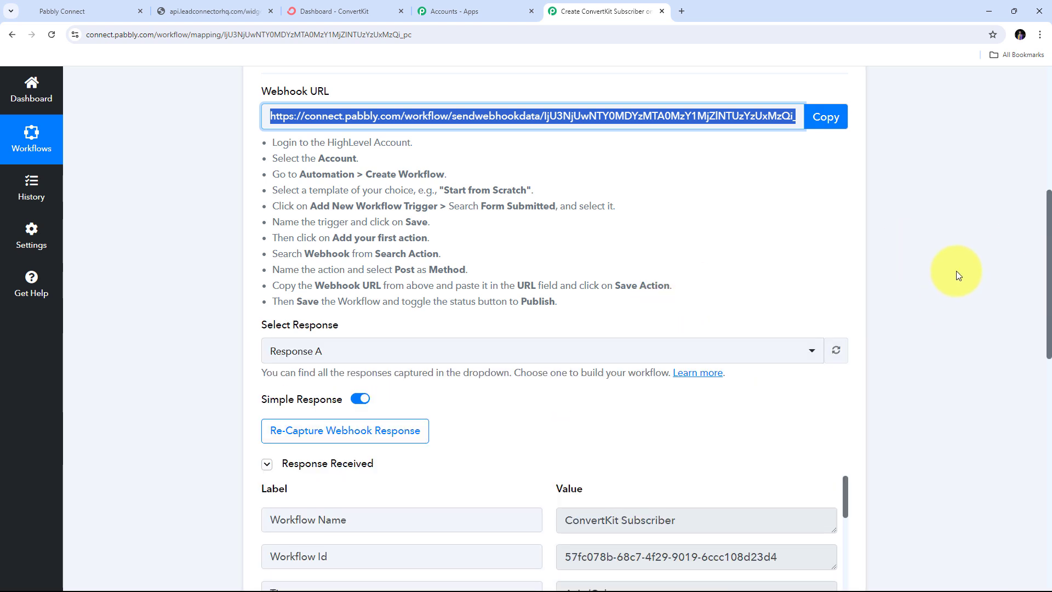
pyautogui.scroll(-6, 957, 275)
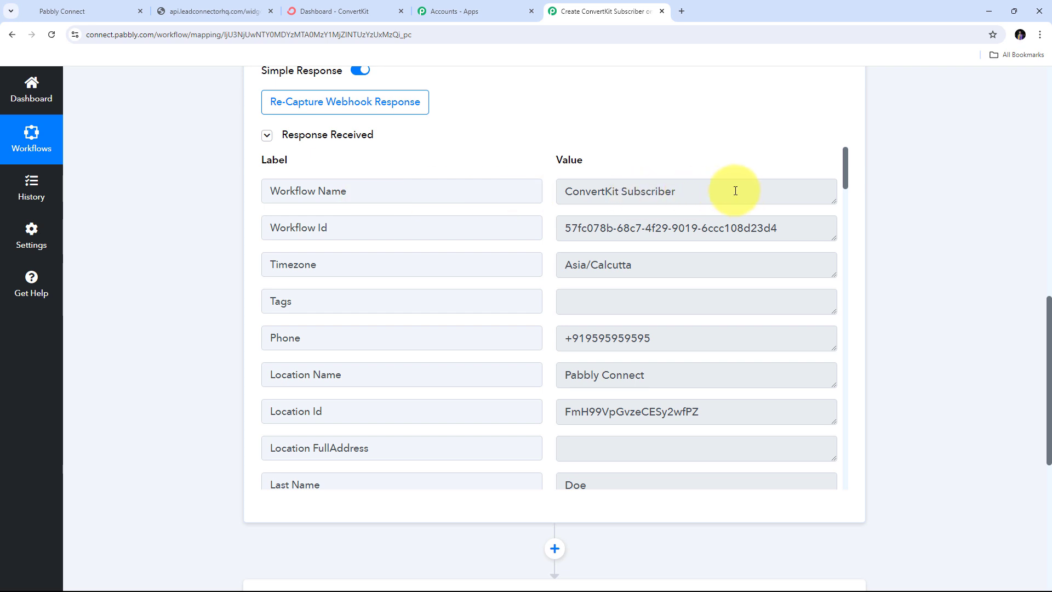
pyautogui.moveTo(751, 189); pyautogui.dragTo(535, 188)
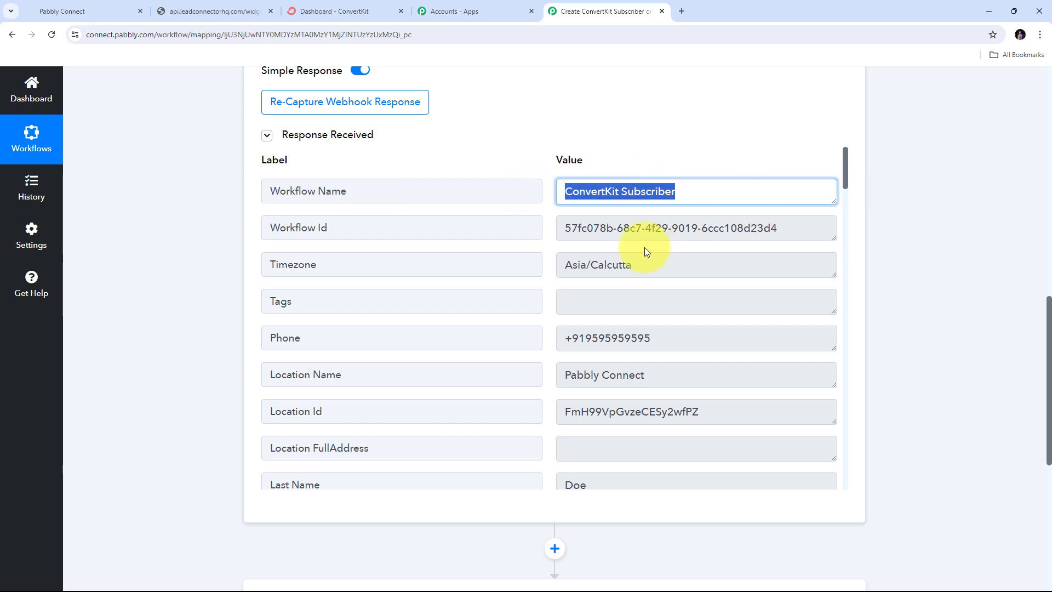
pyautogui.scroll(-2, 644, 248)
pyautogui.moveTo(768, 265); pyautogui.dragTo(505, 265)
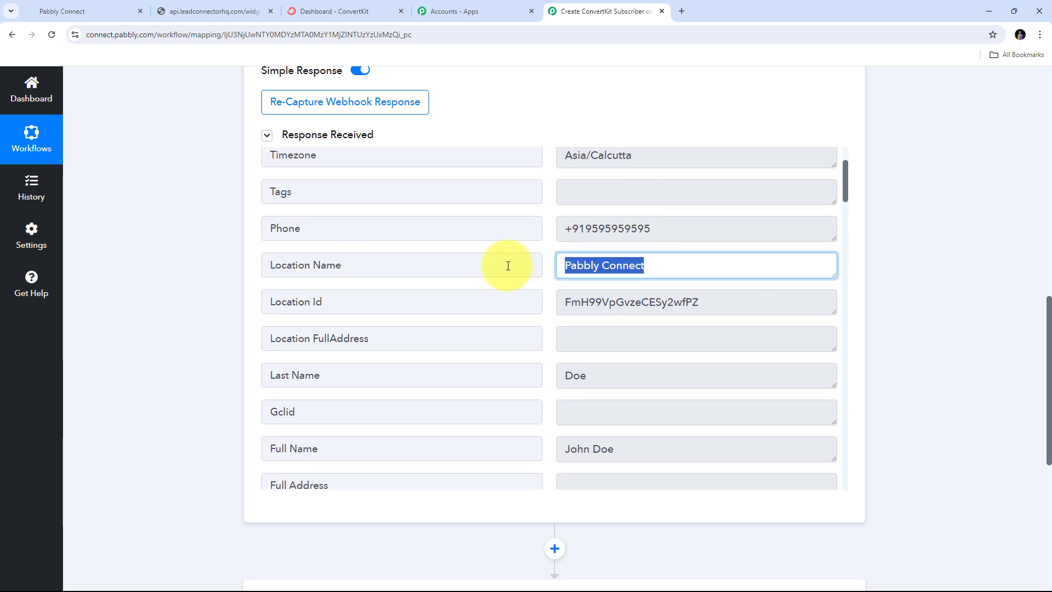
pyautogui.scroll(-3, 712, 283)
pyautogui.scroll(1, 636, 277)
pyautogui.click(638, 264)
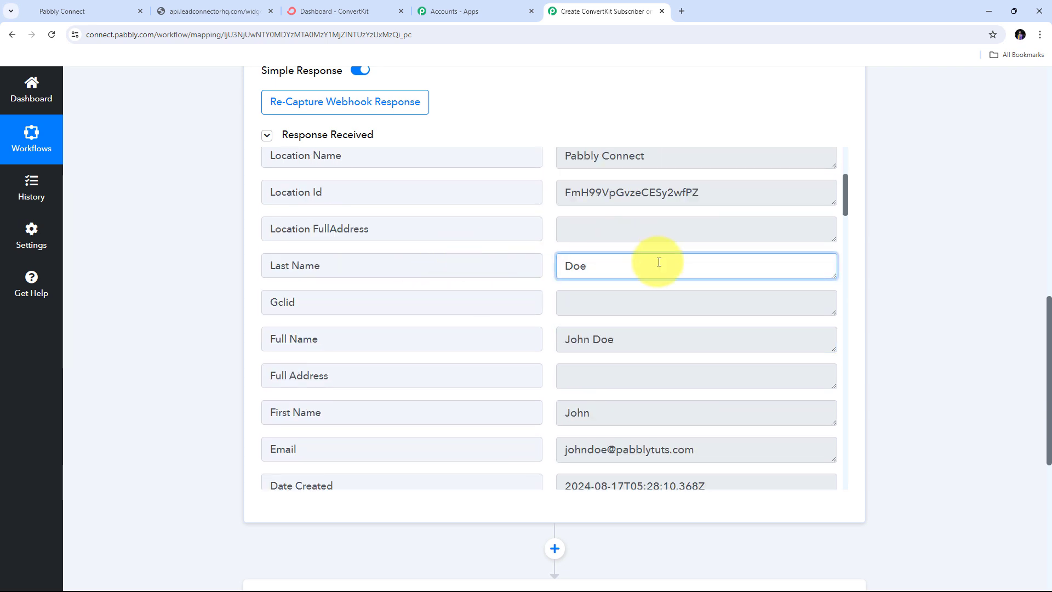
pyautogui.scroll(-1, 695, 289)
pyautogui.scroll(-3, 693, 284)
pyautogui.scroll(3, 693, 286)
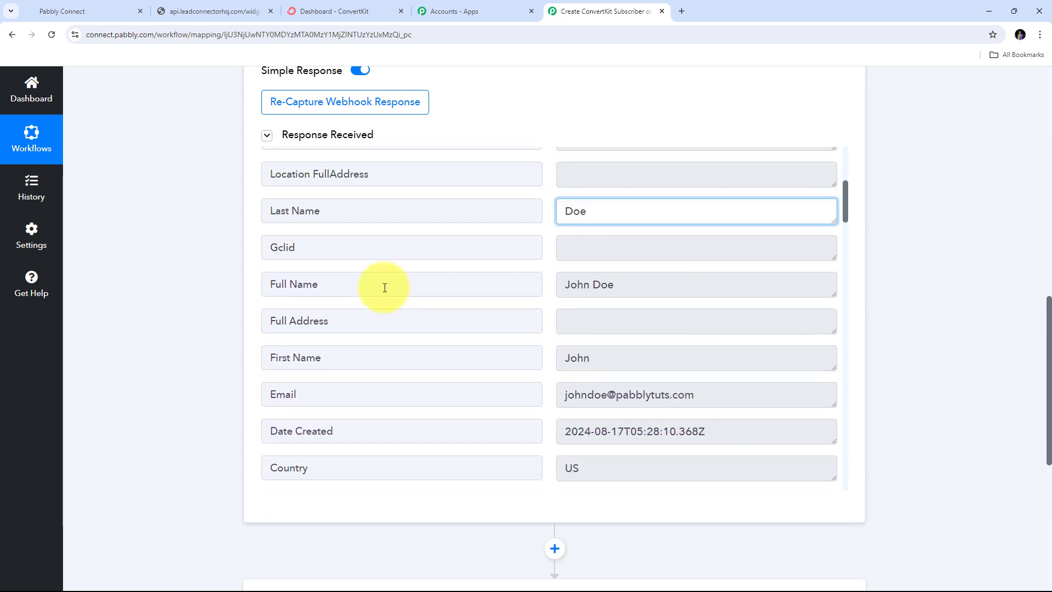
pyautogui.moveTo(713, 285); pyautogui.dragTo(441, 287)
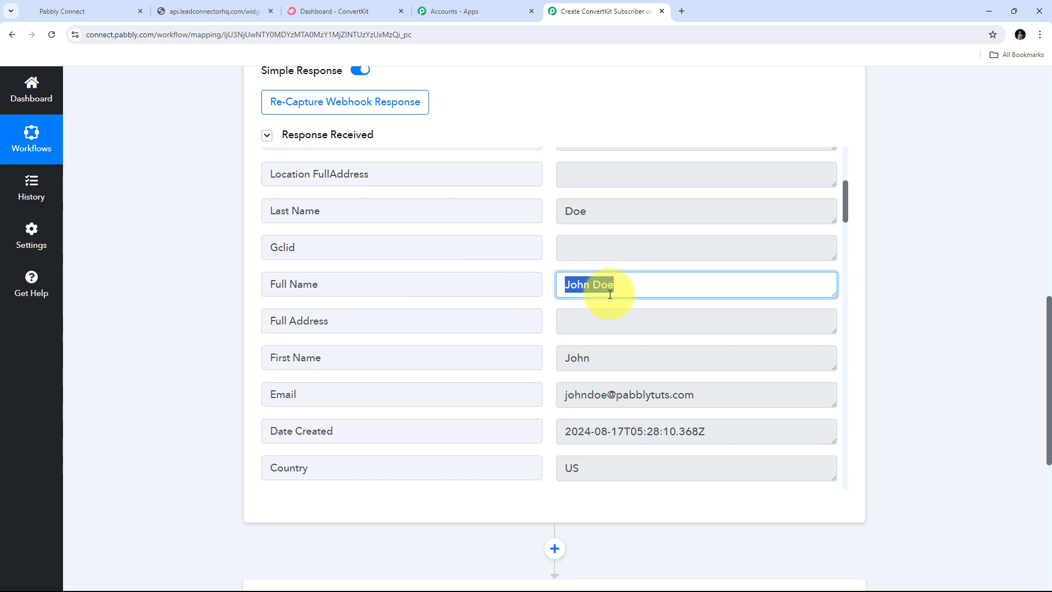
pyautogui.scroll(-1, 368, 310)
pyautogui.moveTo(609, 298); pyautogui.dragTo(556, 301)
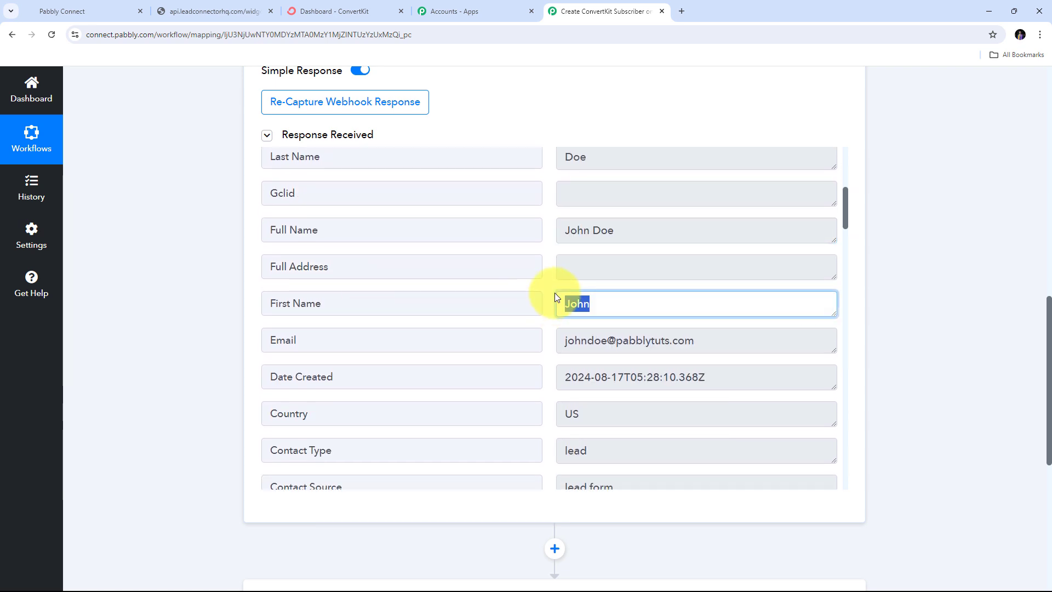
pyautogui.scroll(1, 581, 257)
pyautogui.moveTo(616, 199); pyautogui.dragTo(498, 211)
pyautogui.scroll(-1, 582, 286)
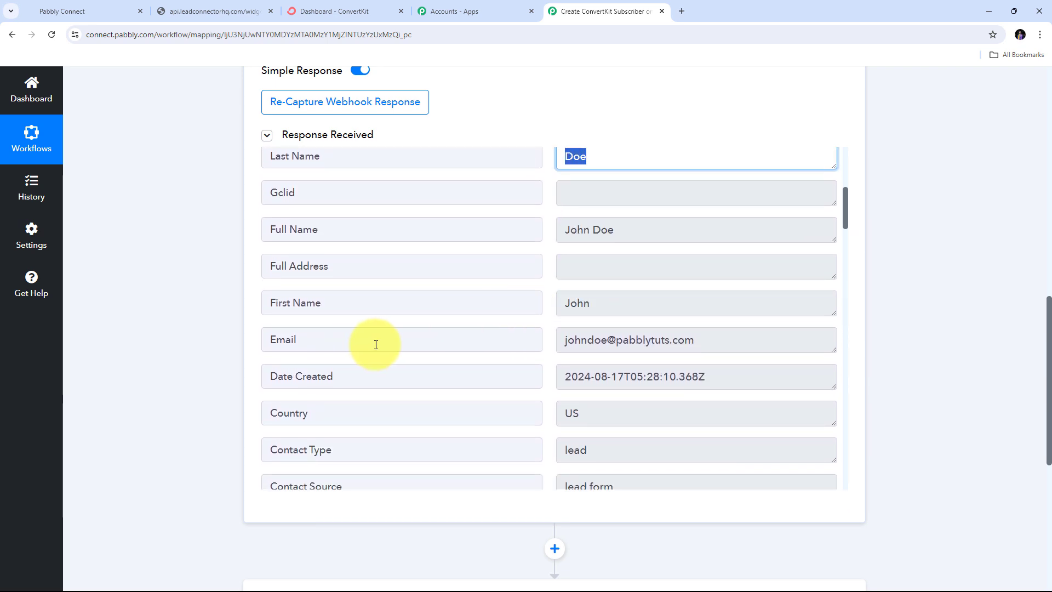
pyautogui.moveTo(692, 341); pyautogui.dragTo(509, 342)
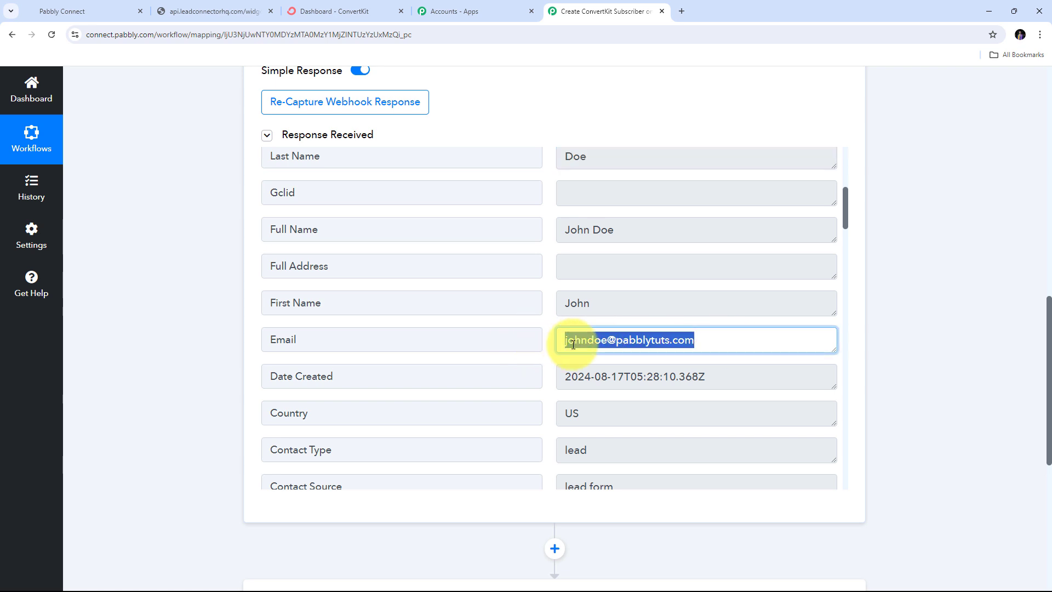
pyautogui.scroll(-4, 692, 281)
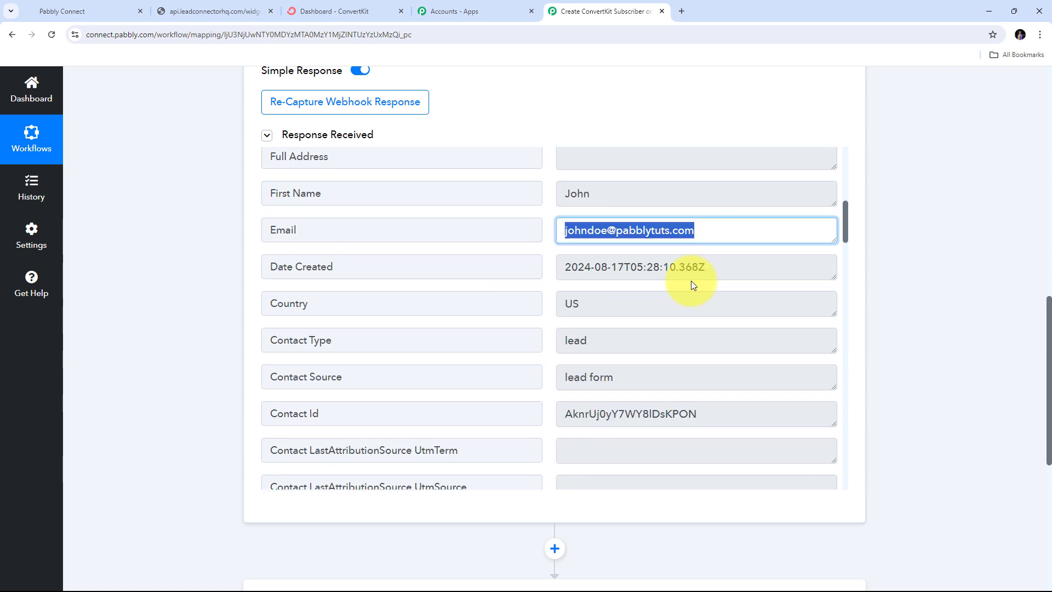
pyautogui.moveTo(680, 272); pyautogui.dragTo(368, 273)
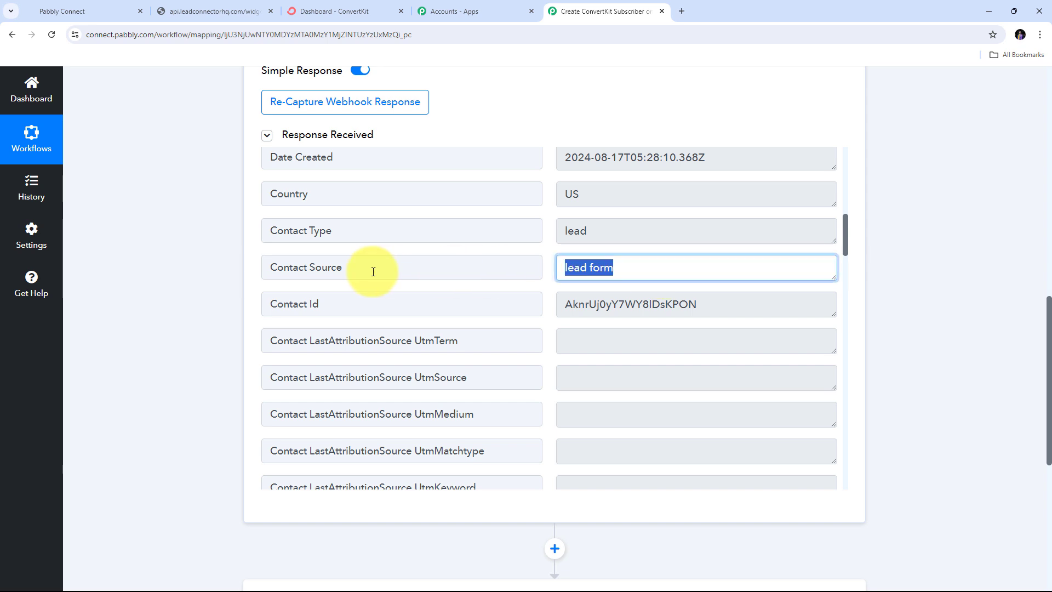
pyautogui.scroll(-4, 621, 275)
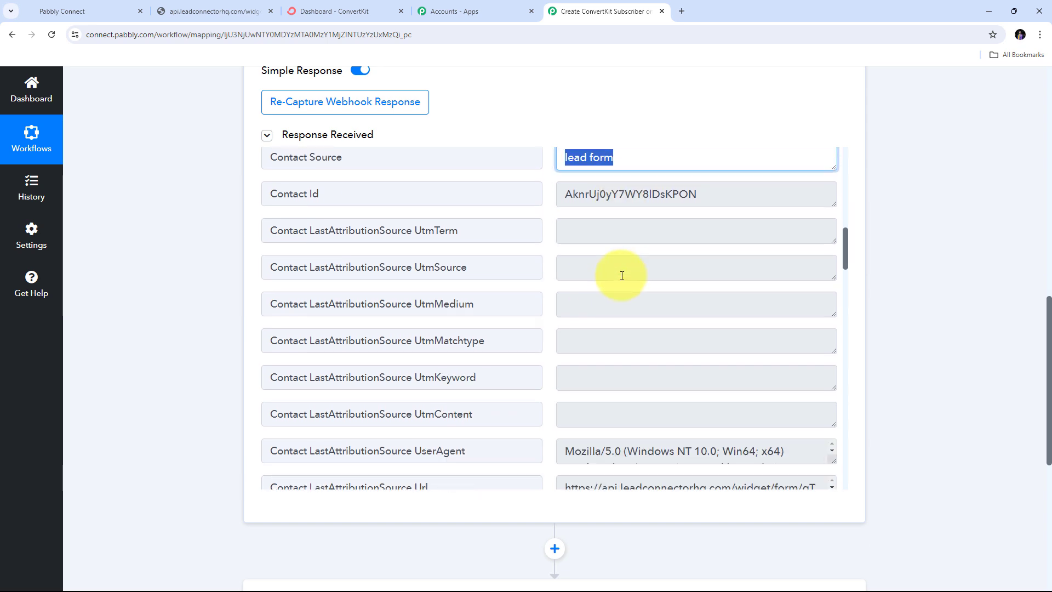
pyautogui.scroll(-1, 622, 275)
pyautogui.scroll(10, 622, 276)
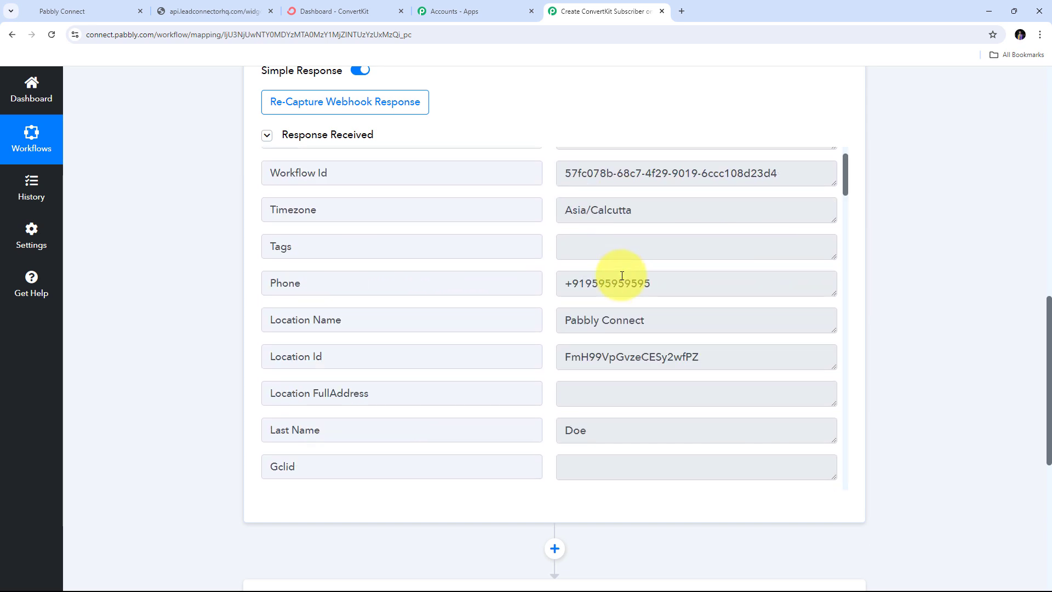
pyautogui.moveTo(686, 291); pyautogui.dragTo(518, 287)
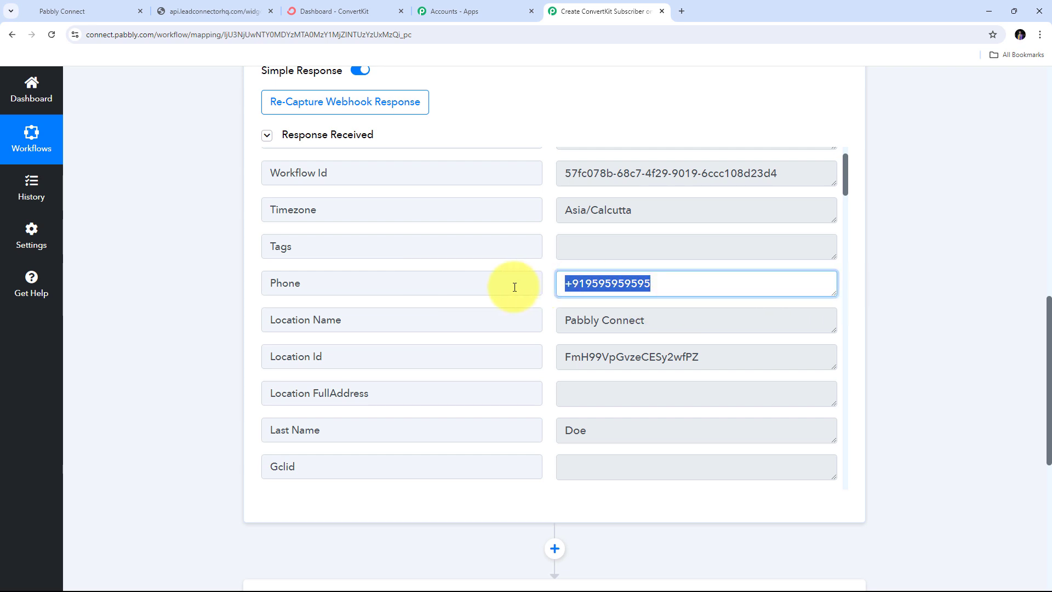
pyautogui.click(551, 265)
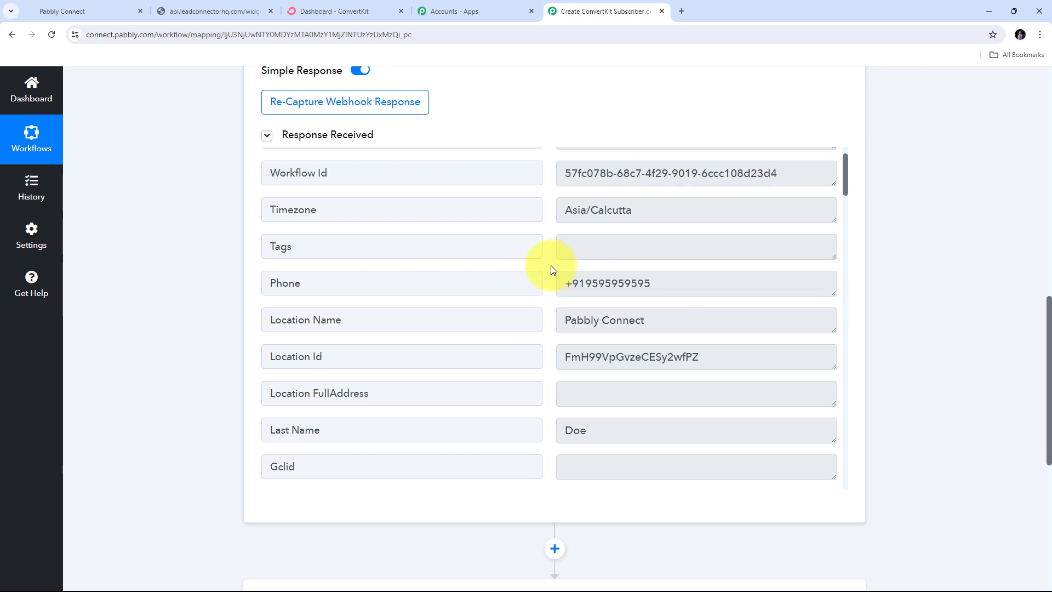
pyautogui.scroll(-3, 551, 265)
pyautogui.scroll(2, 551, 266)
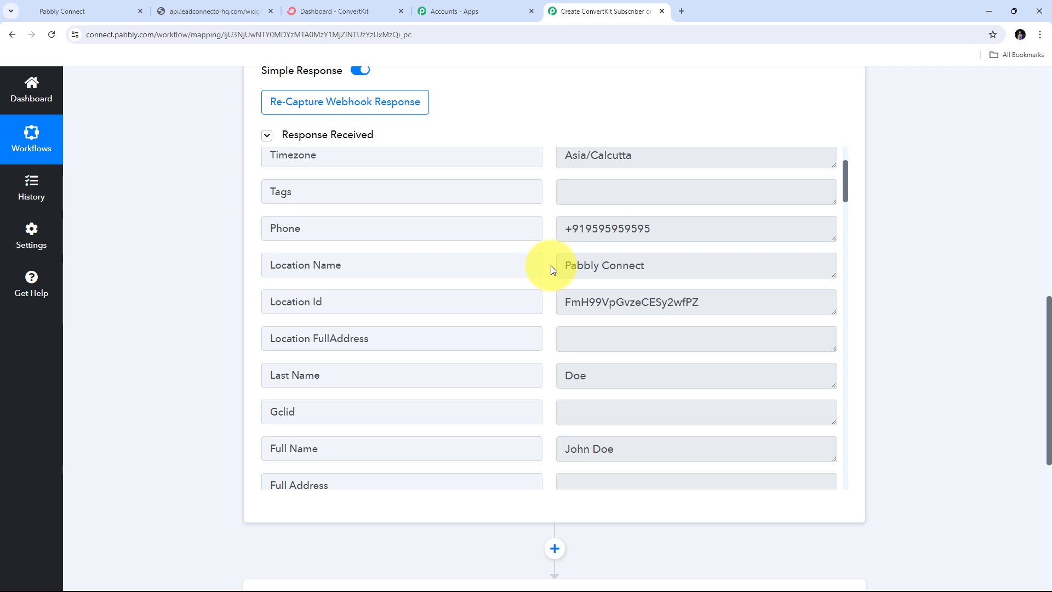
pyautogui.scroll(1, 936, 274)
pyautogui.scroll(-5, 935, 274)
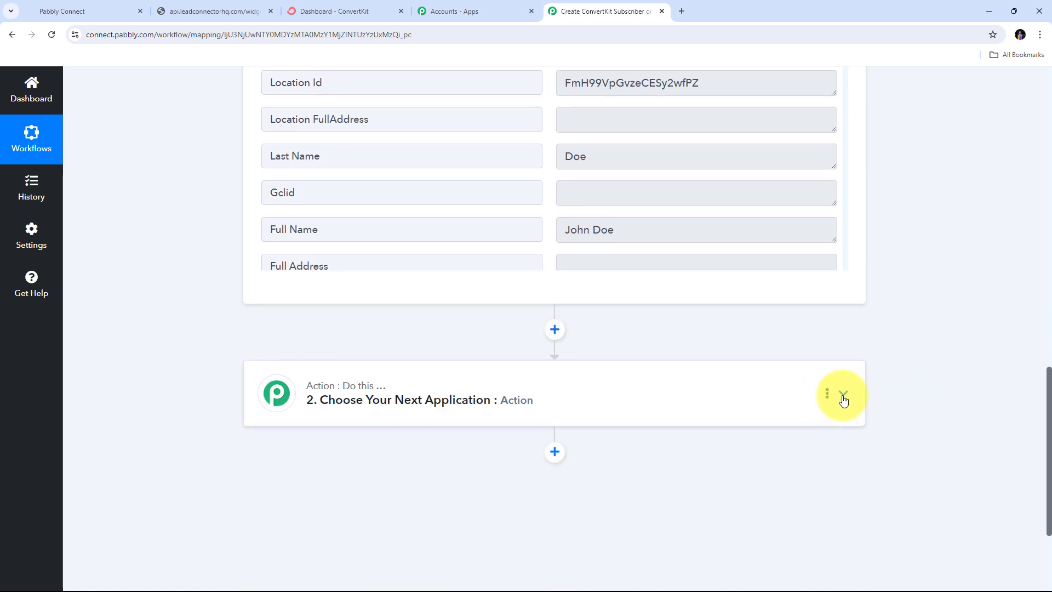
# - Choose ConvertKit as the action app with the Add Subscriber to a Sequence event
pyautogui.click(843, 400)
pyautogui.click(348, 303)
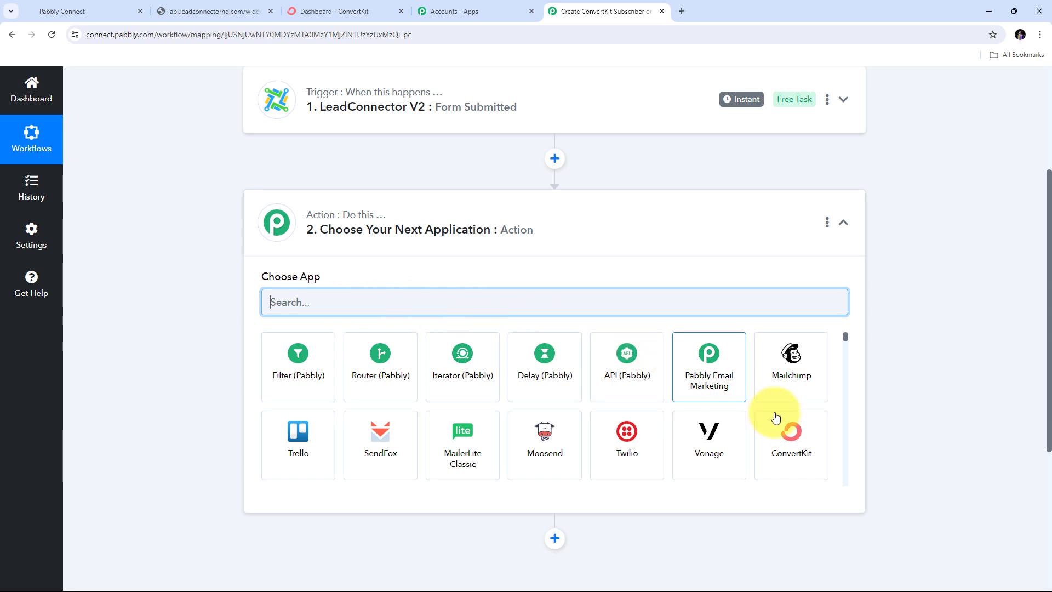
pyautogui.click(798, 443)
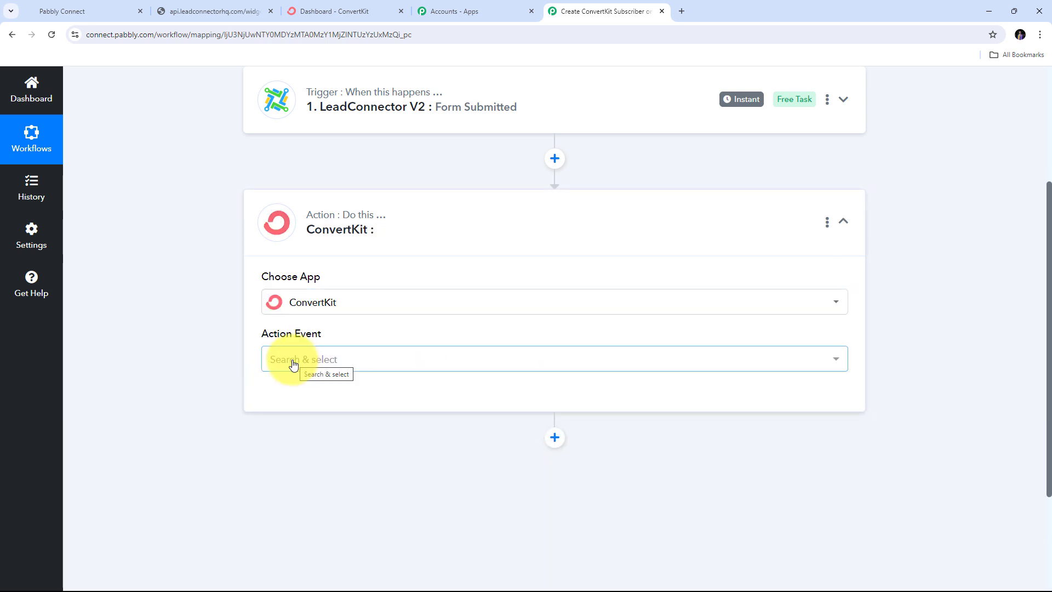
pyautogui.click(775, 364)
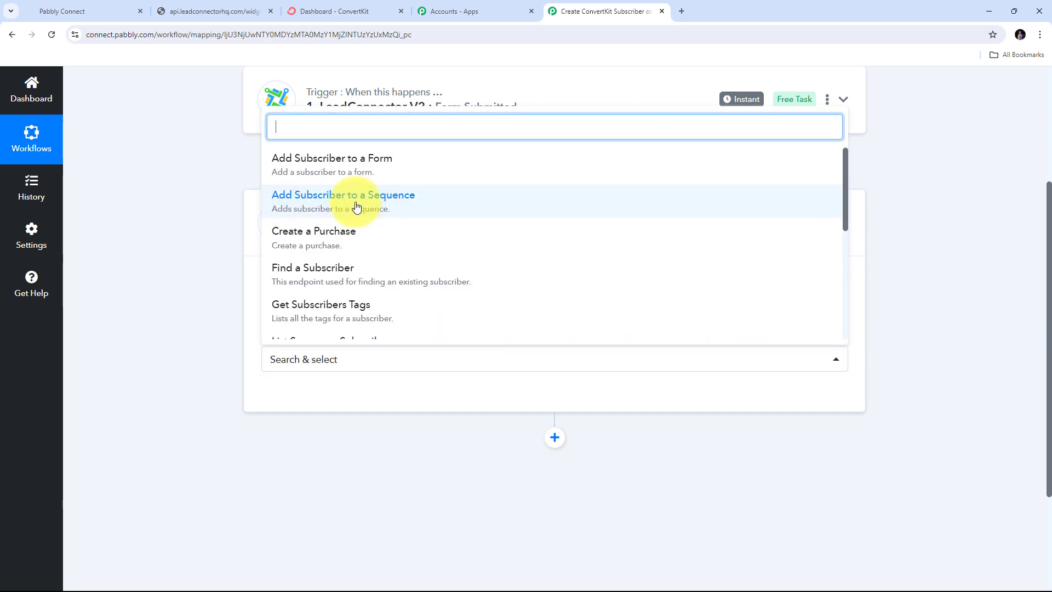
pyautogui.click(359, 207)
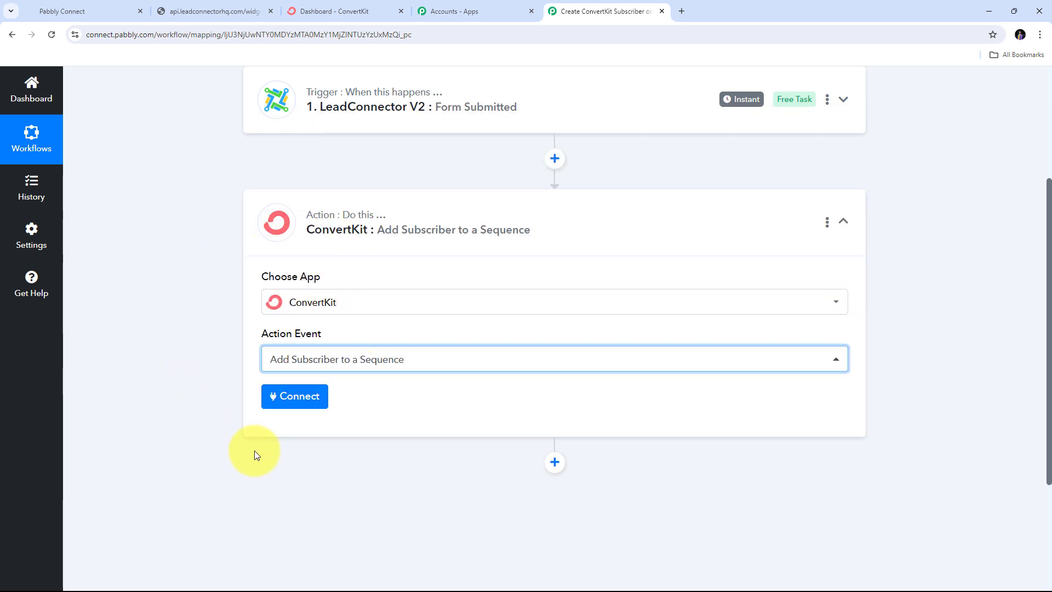
# - Add a new ConvertKit connection (ConvertKit #5), then switch to the ConvertKit dashboard
pyautogui.click(293, 397)
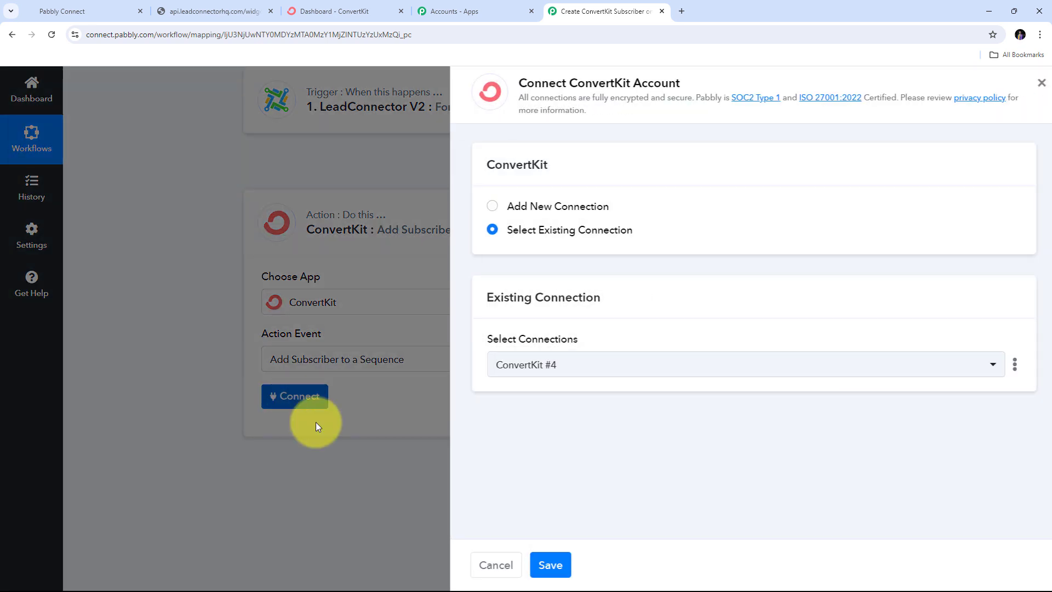
pyautogui.click(512, 206)
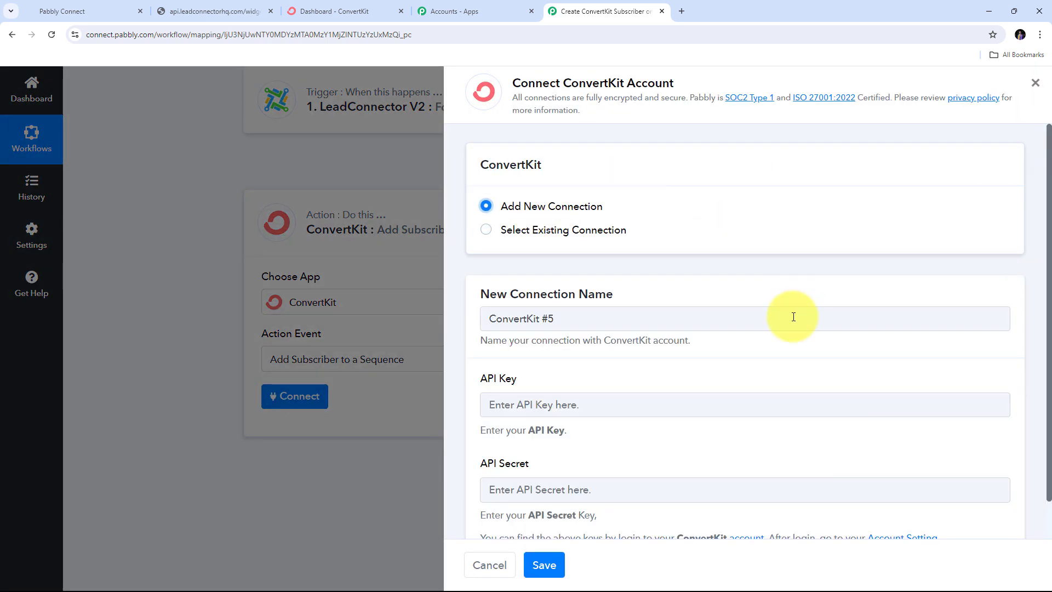
pyautogui.scroll(-2, 794, 316)
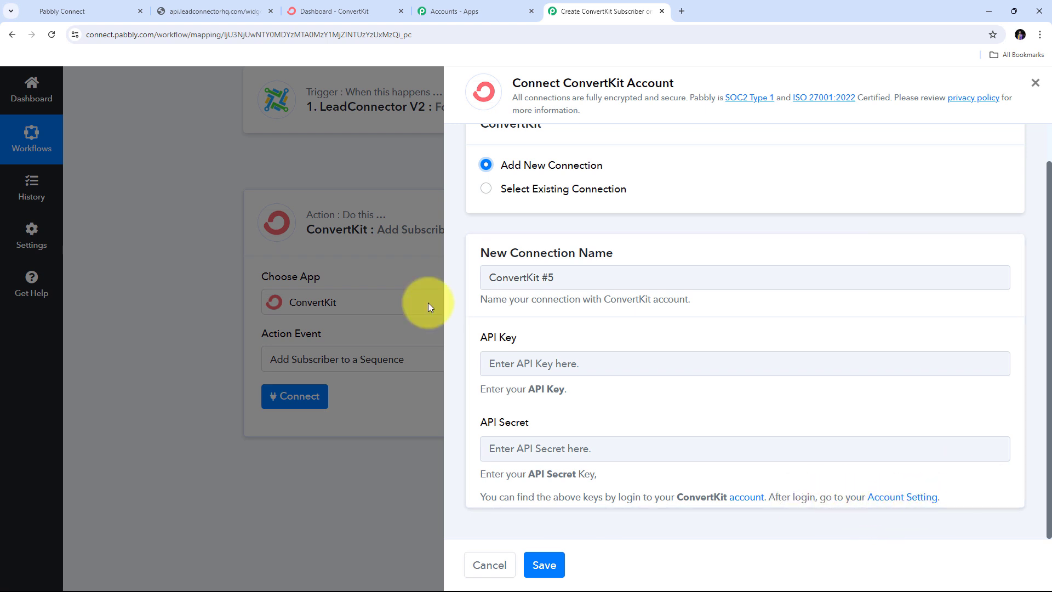
pyautogui.click(337, 5)
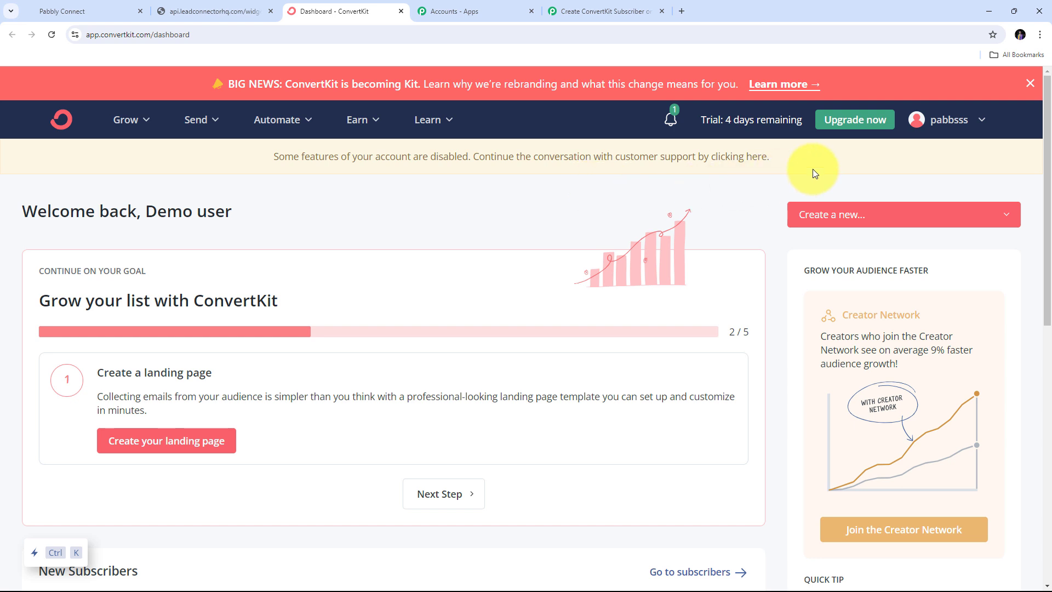
# - Go to ConvertKit's account Settings > Advanced section with the API details
pyautogui.click(952, 121)
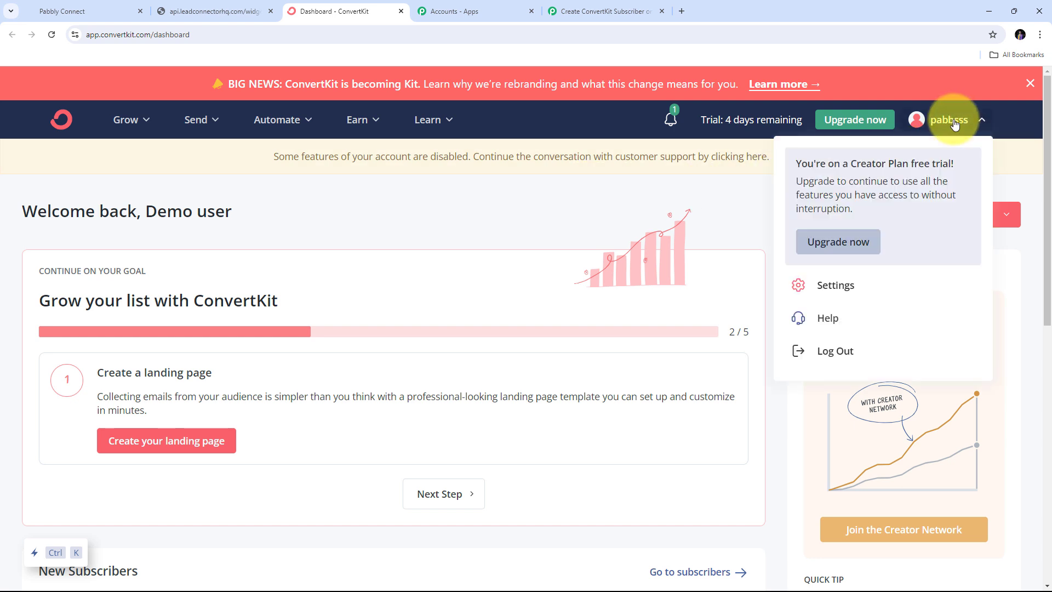
pyautogui.click(835, 287)
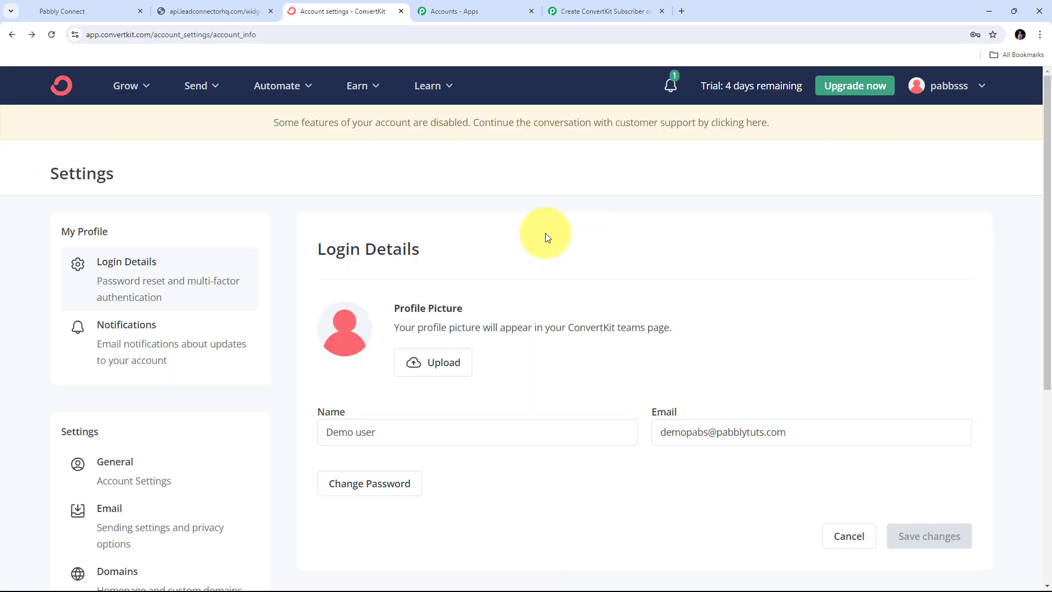
pyautogui.scroll(-2, 264, 320)
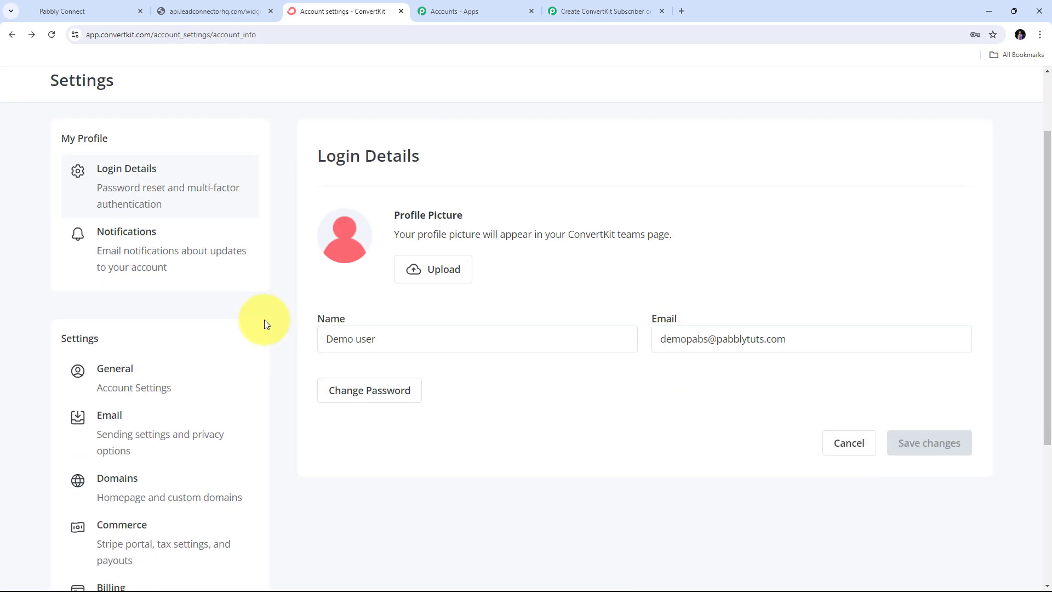
pyautogui.scroll(-4, 264, 320)
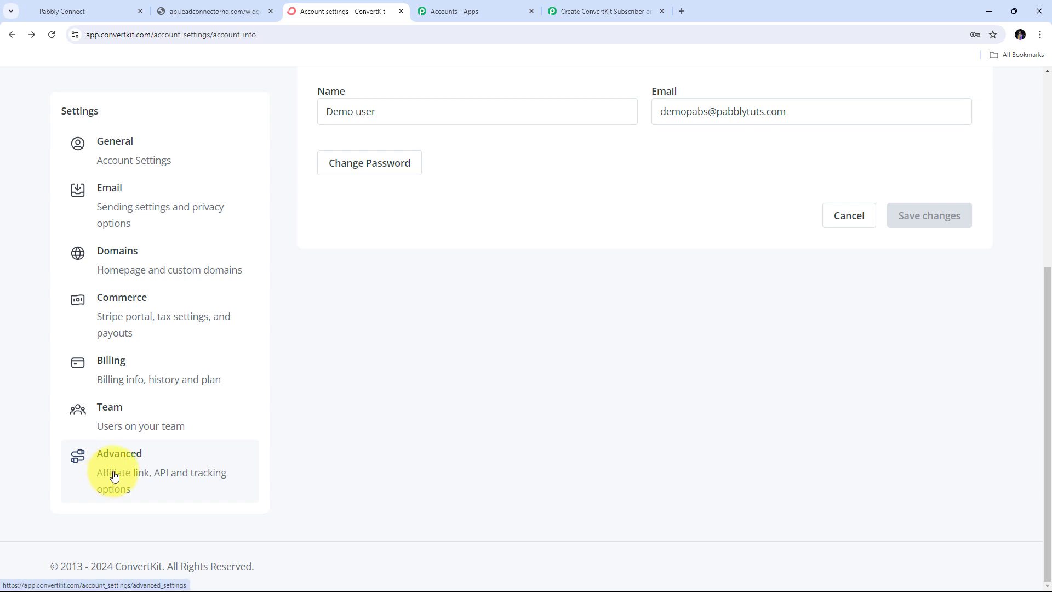
pyautogui.click(126, 463)
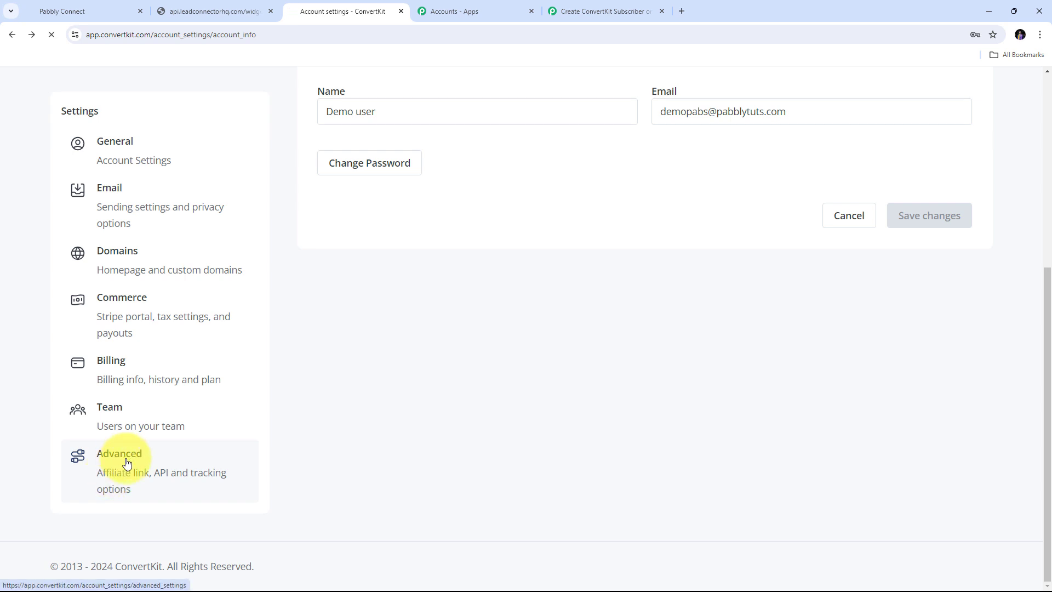
pyautogui.scroll(-4, 533, 277)
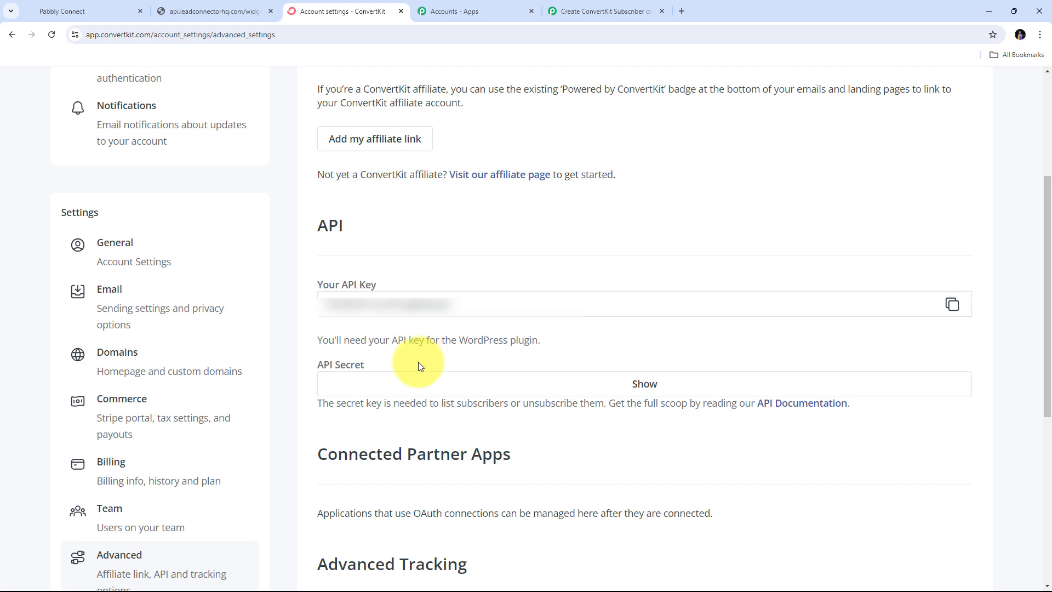
# - Reveal the API secret, copy the API key and secret into the Pabbly connection form
pyautogui.click(638, 384)
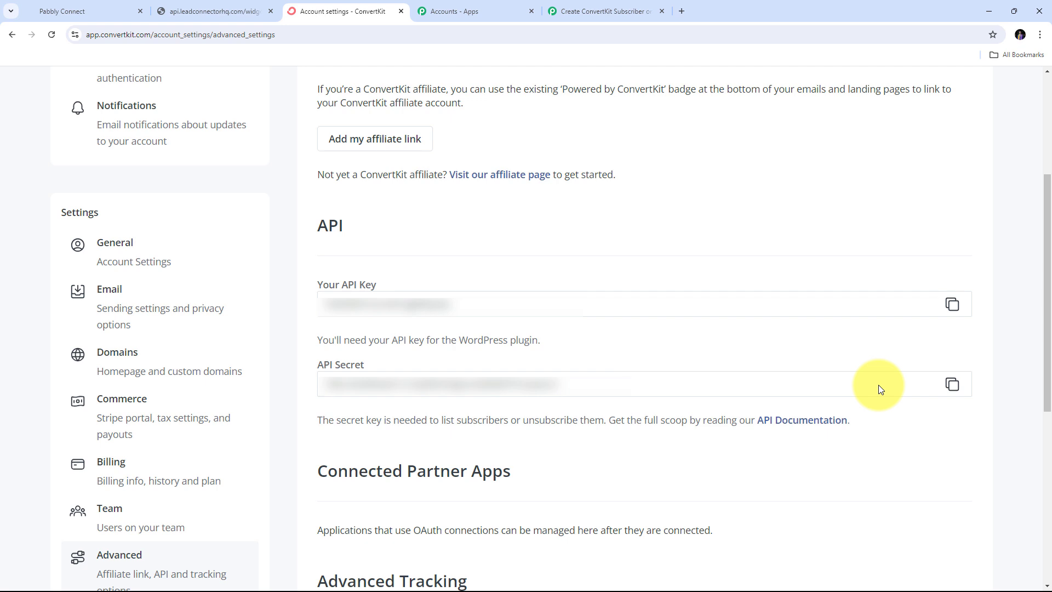
pyautogui.click(953, 310)
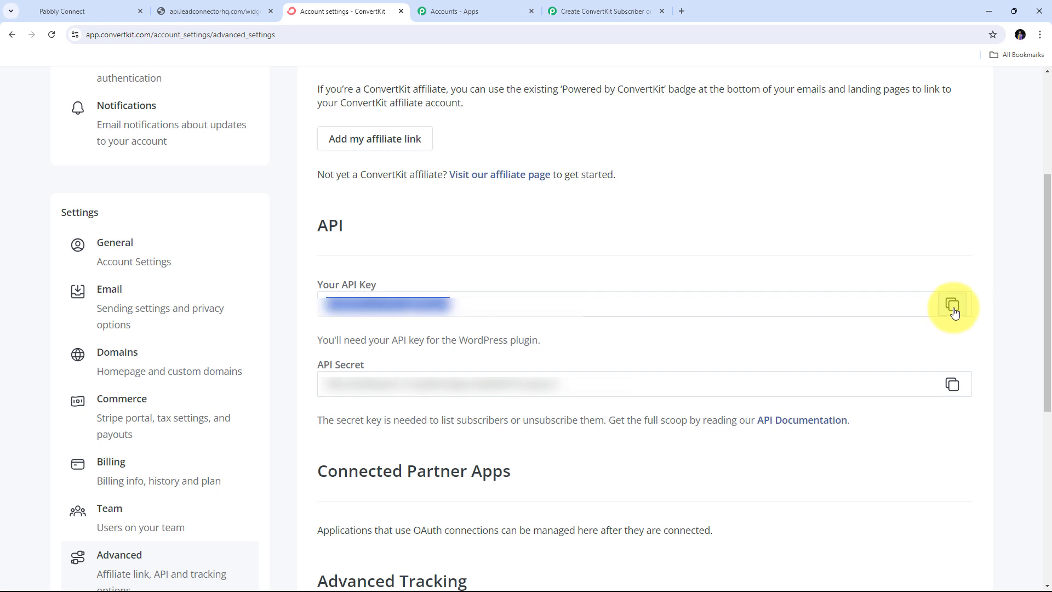
pyautogui.click(551, 10)
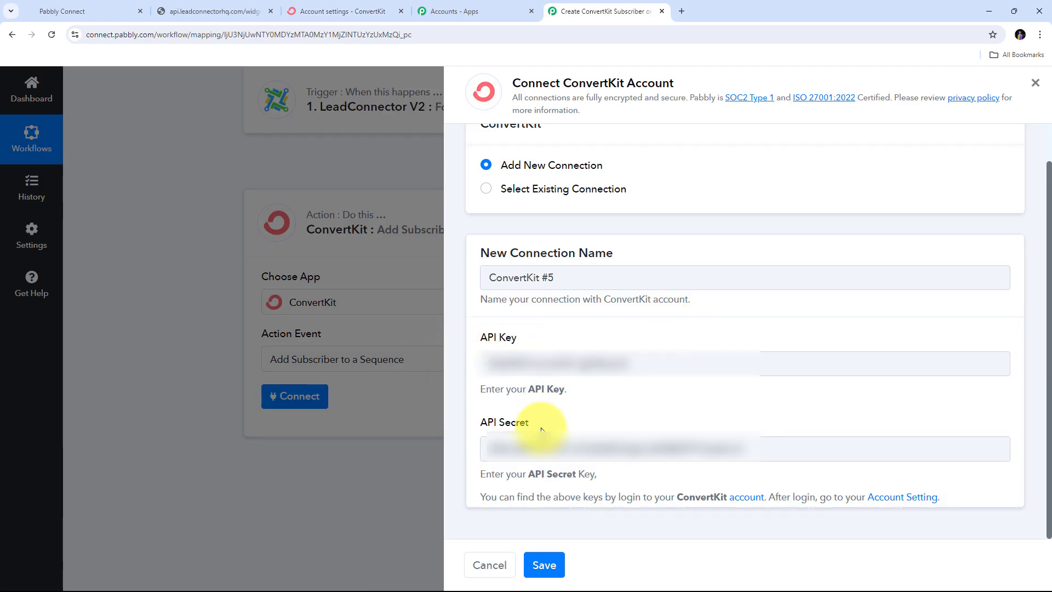
# - Save the ConvertKit #5 connection
pyautogui.click(546, 566)
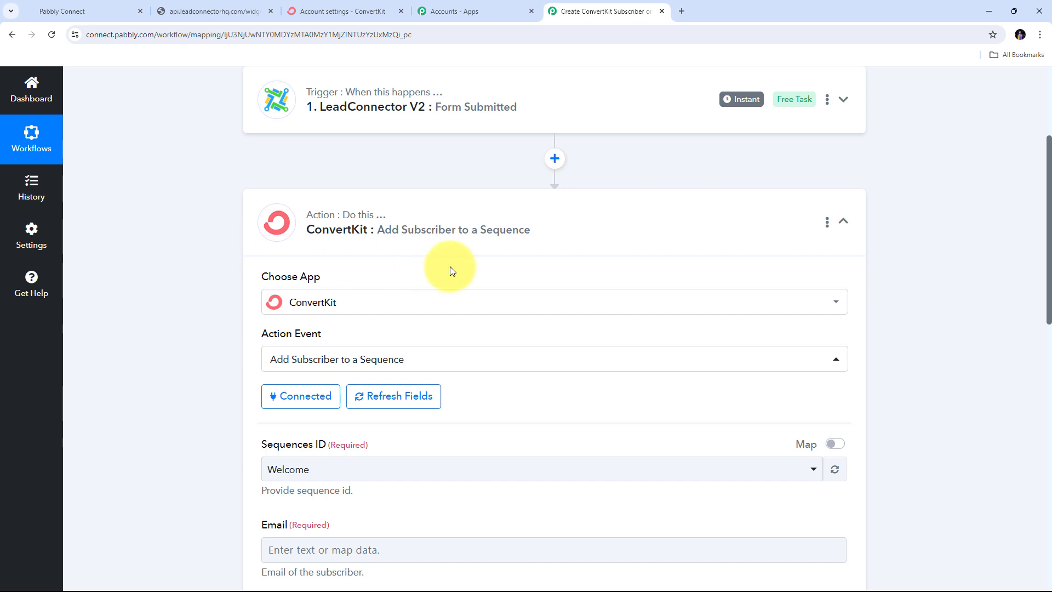
# - Select Welcome as the Sequences ID and review the blank subscriber fields
pyautogui.scroll(-1, 188, 297)
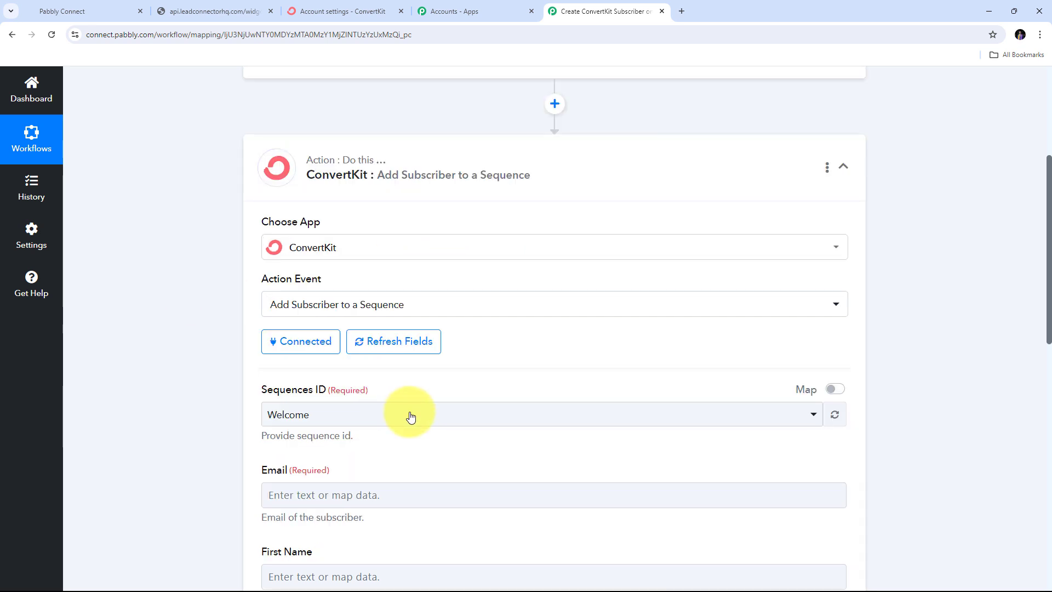
pyautogui.scroll(-2, 636, 218)
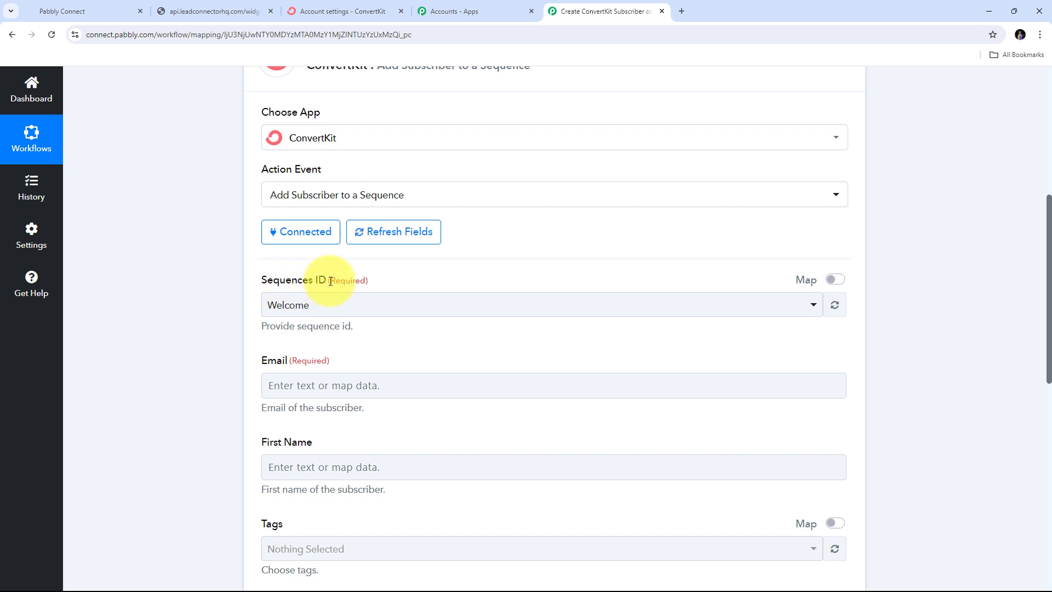
pyautogui.click(581, 310)
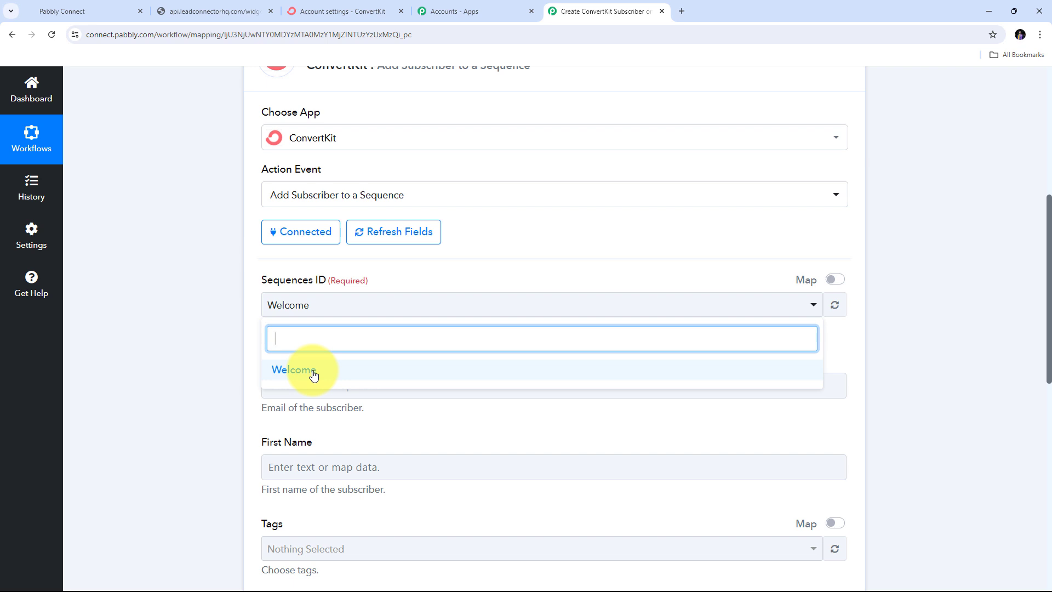
pyautogui.click(340, 370)
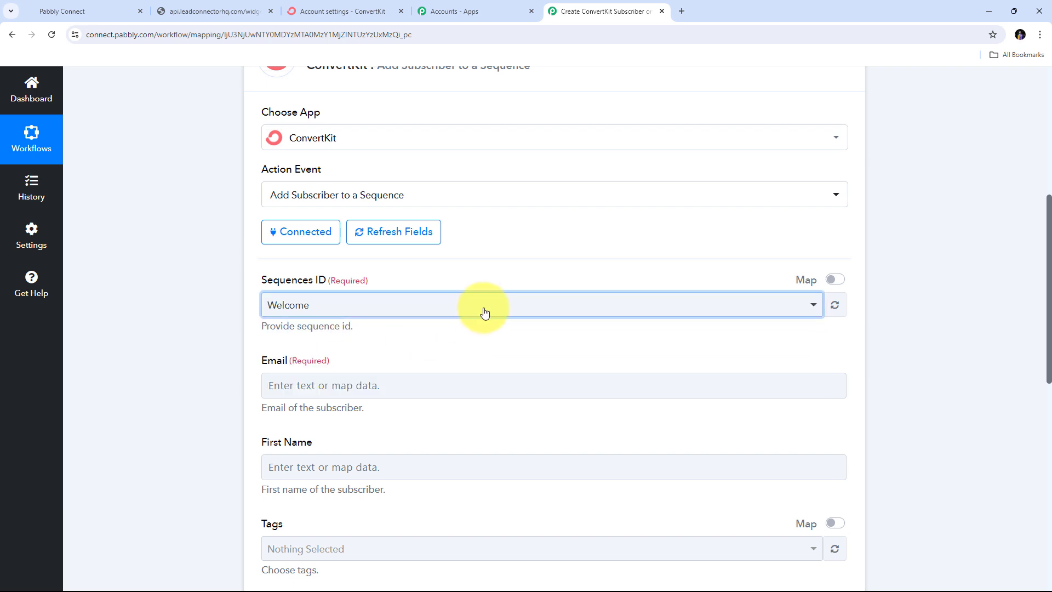
pyautogui.scroll(-5, 484, 312)
pyautogui.scroll(2, 222, 279)
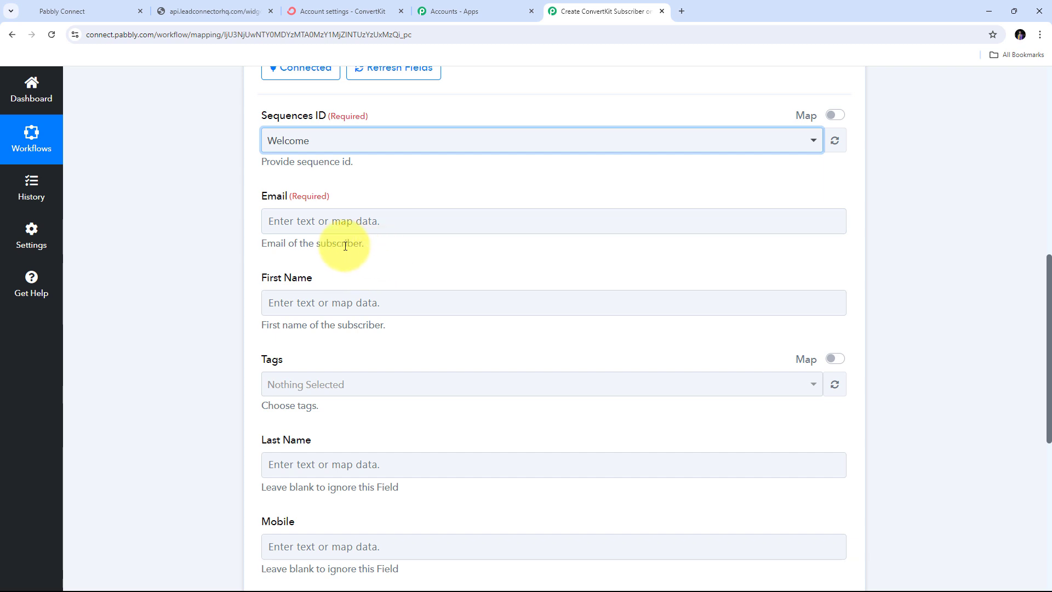
pyautogui.click(290, 221)
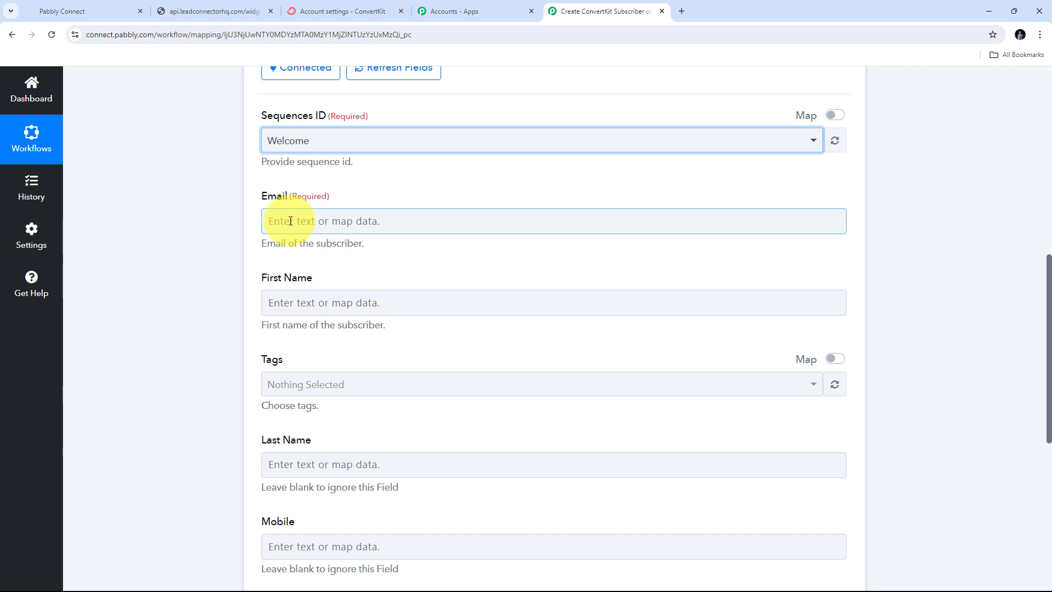
pyautogui.scroll(6, 357, 199)
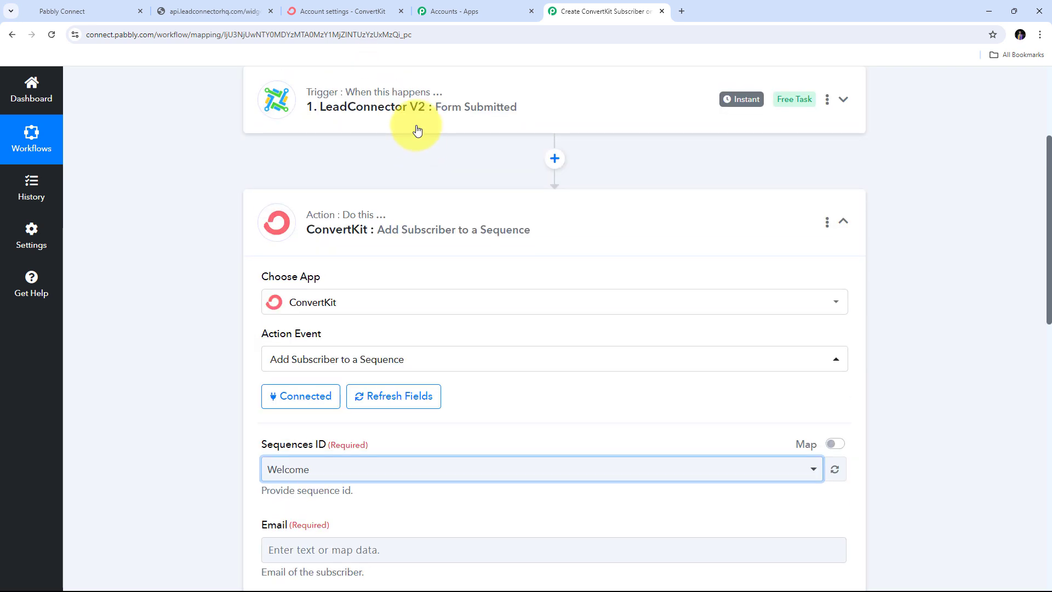
pyautogui.scroll(-5, 406, 112)
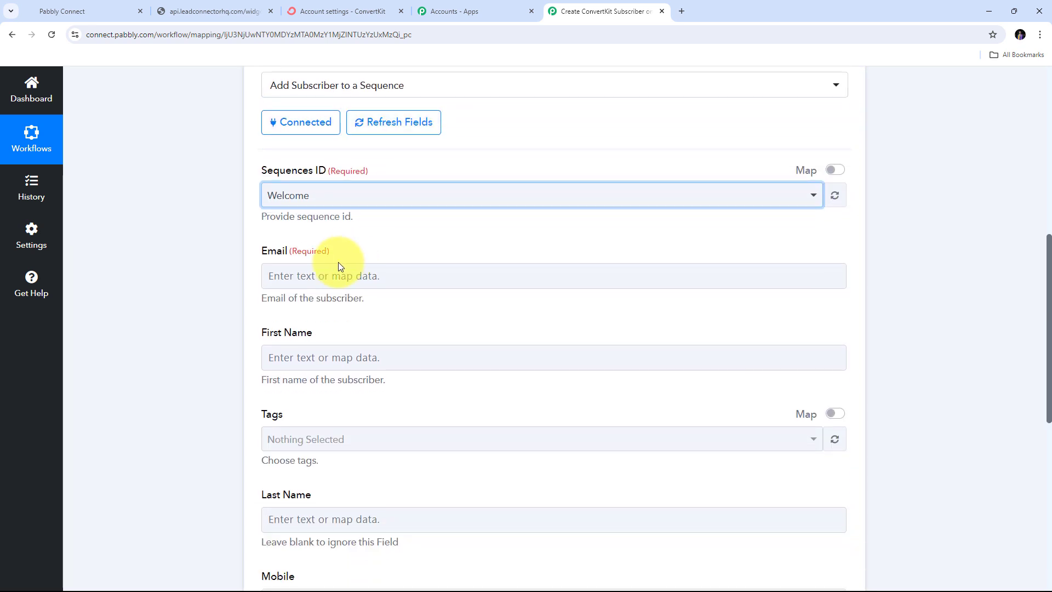
pyautogui.scroll(-1, 327, 269)
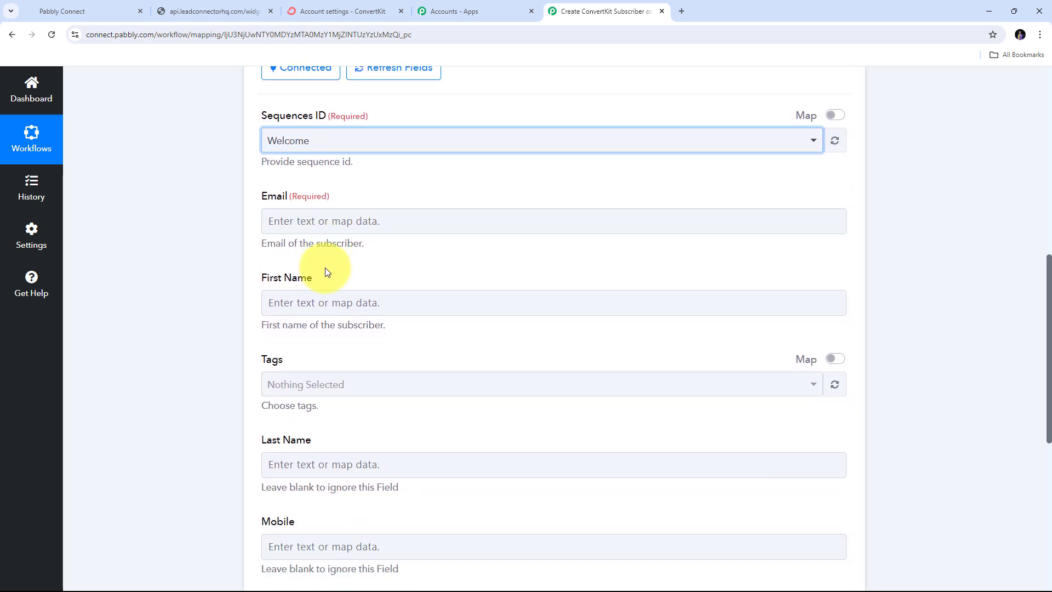
# - Map Email to the Email value from '1. LeadConnector V2: Form Submitted'
pyautogui.click(303, 221)
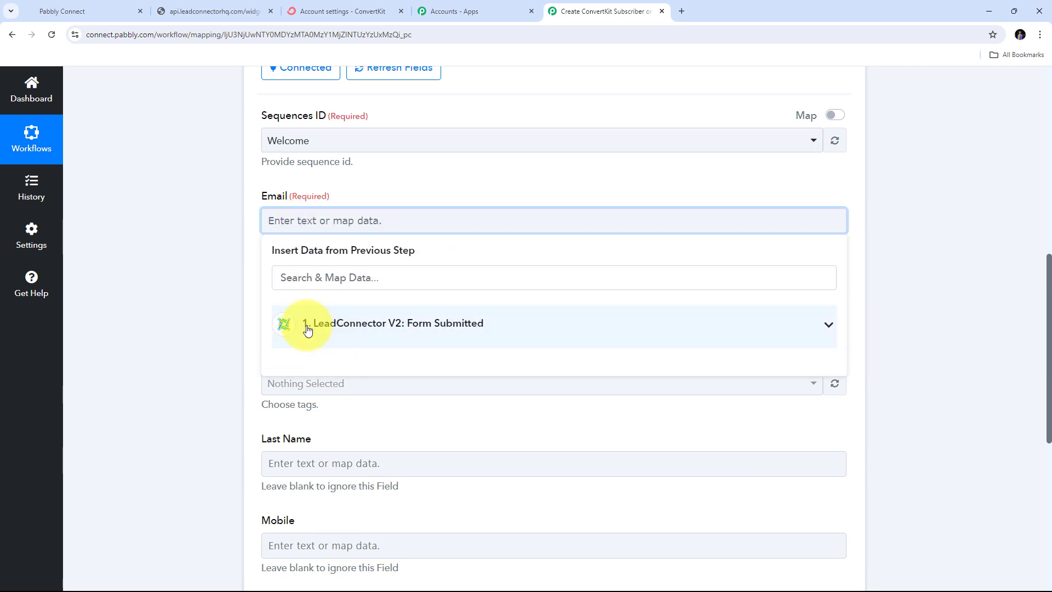
pyautogui.click(453, 326)
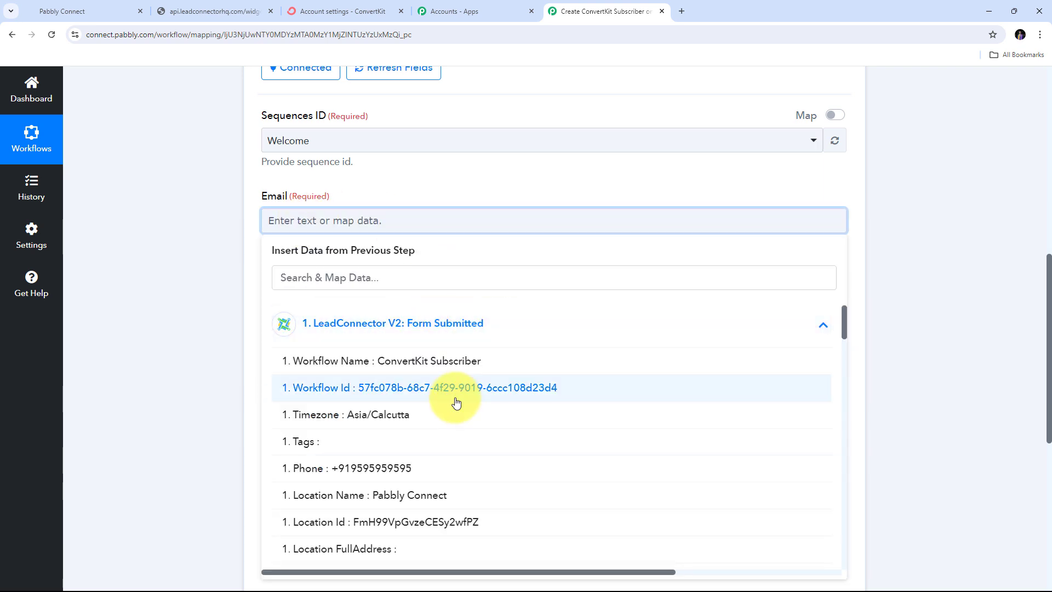
pyautogui.scroll(-5, 461, 393)
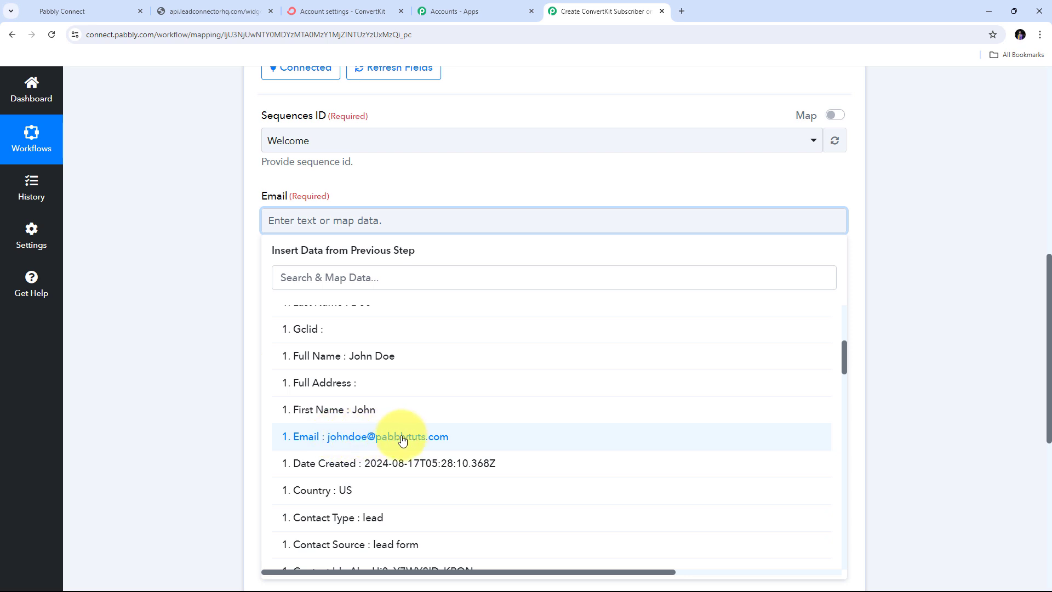
pyautogui.click(408, 438)
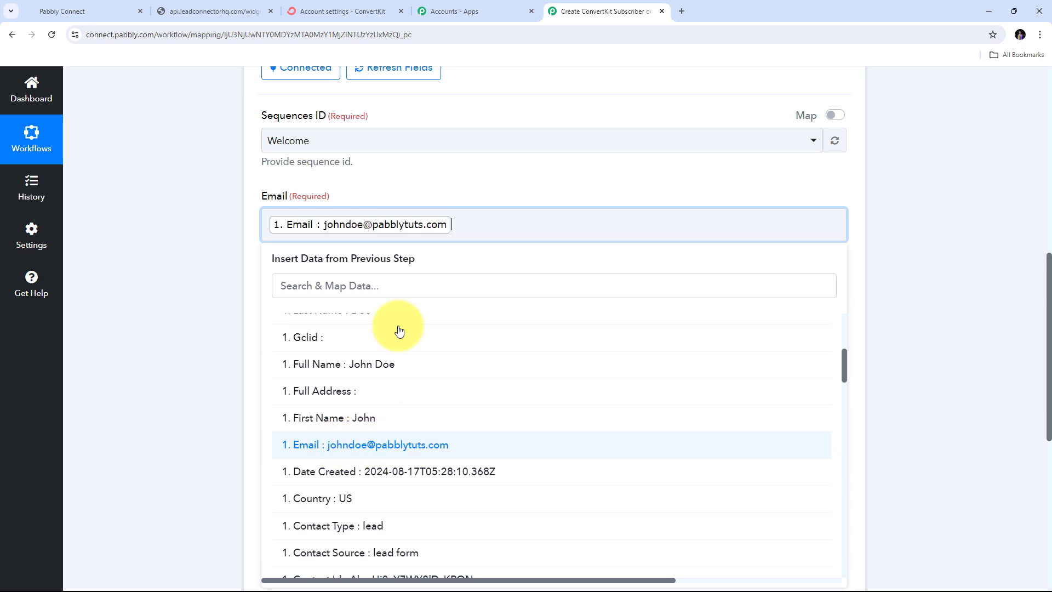
pyautogui.click(446, 188)
pyautogui.scroll(-1, 384, 241)
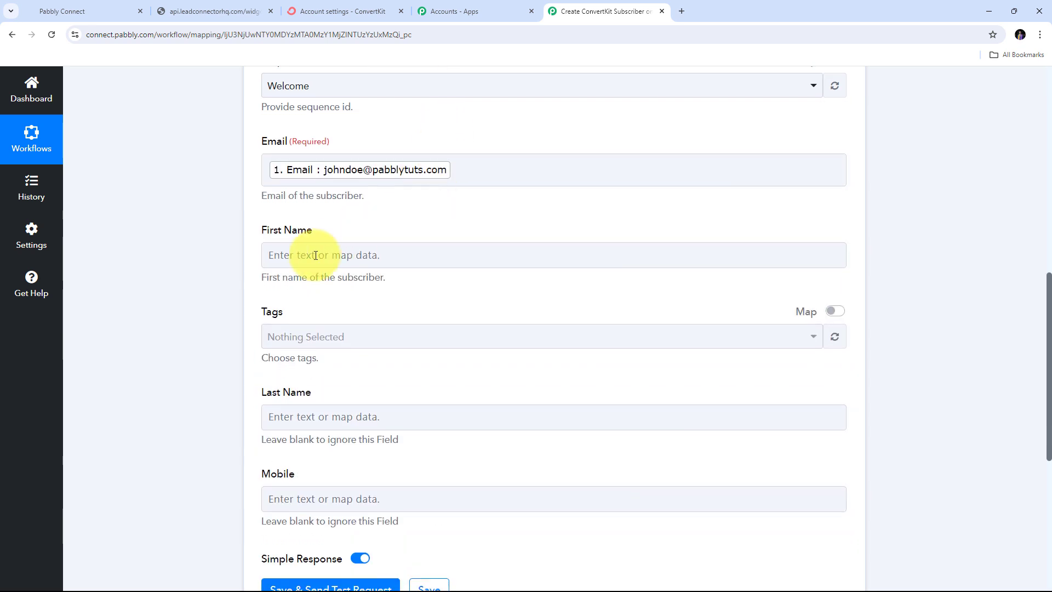
pyautogui.click(293, 312)
# - Map First Name to the submitter's first name from the form submission
pyautogui.scroll(-2, 383, 241)
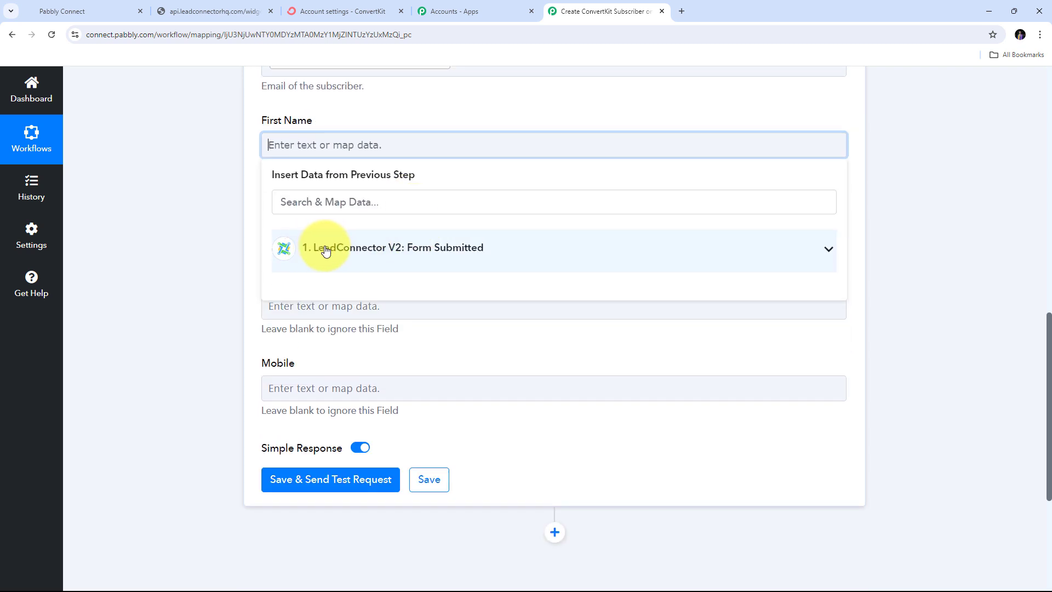
pyautogui.click(458, 257)
pyautogui.scroll(-3, 387, 369)
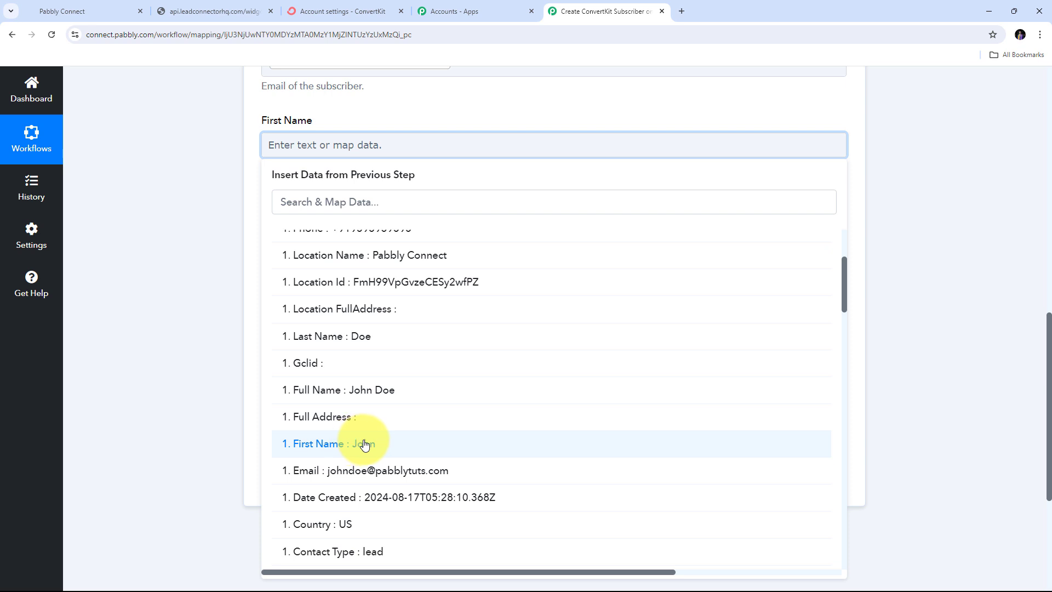
pyautogui.click(363, 445)
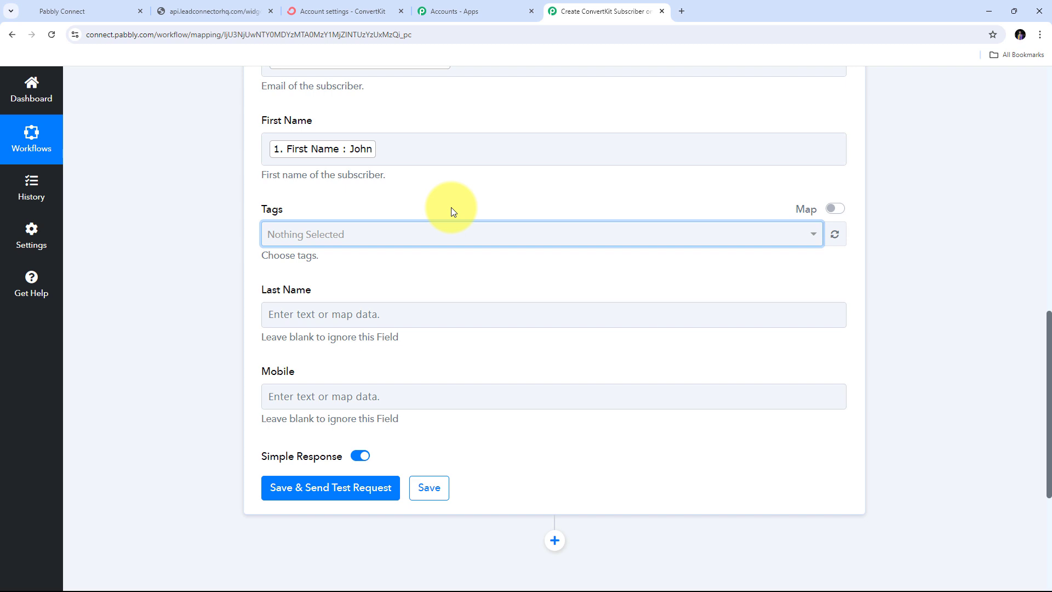
pyautogui.scroll(-2, 285, 206)
pyautogui.scroll(1, 335, 247)
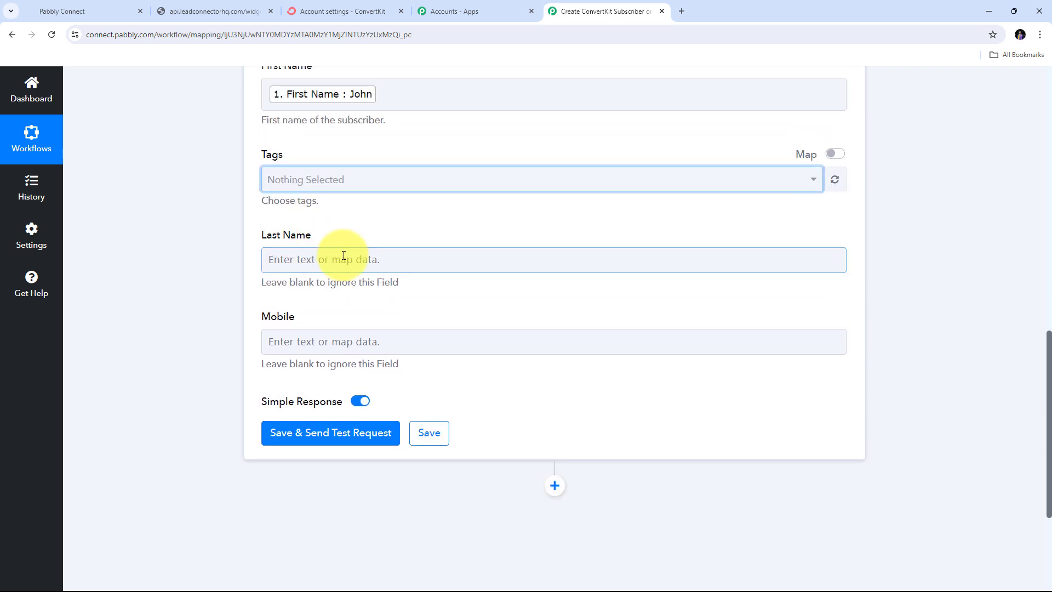
# - Map Last Name to the submitter's last name from the form submission
pyautogui.click(262, 259)
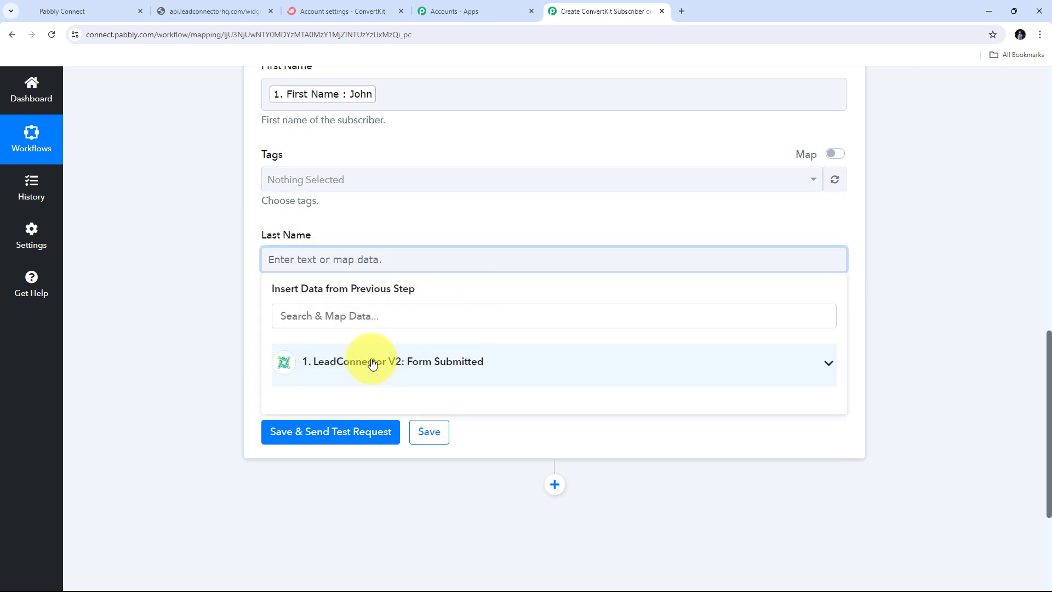
pyautogui.click(372, 363)
pyautogui.scroll(-3, 376, 352)
pyautogui.scroll(-1, 521, 248)
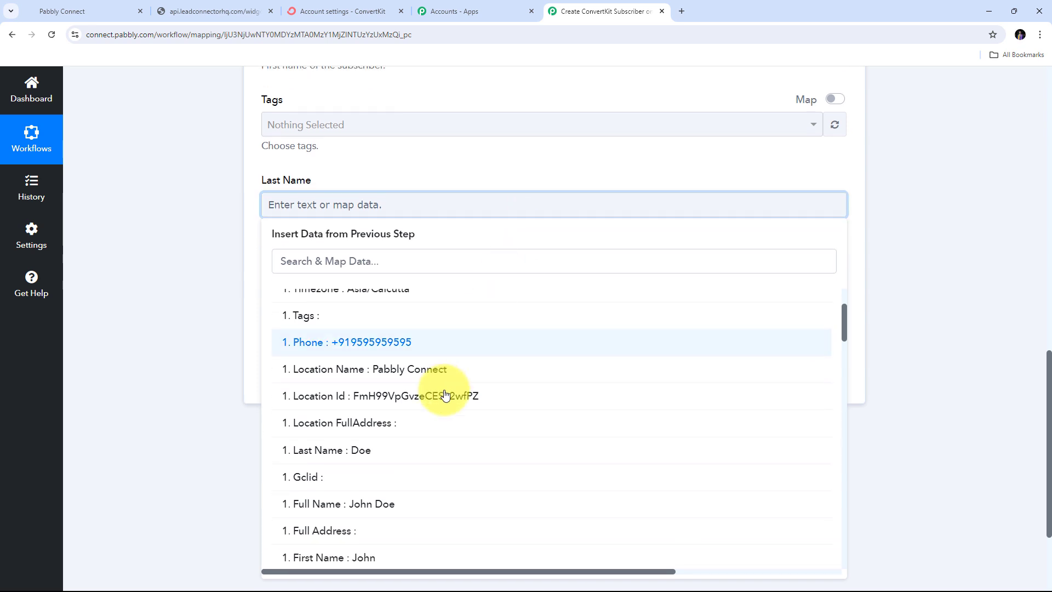
pyautogui.click(363, 454)
# - Map Mobile to the submitter's phone number from the form submission
pyautogui.click(207, 356)
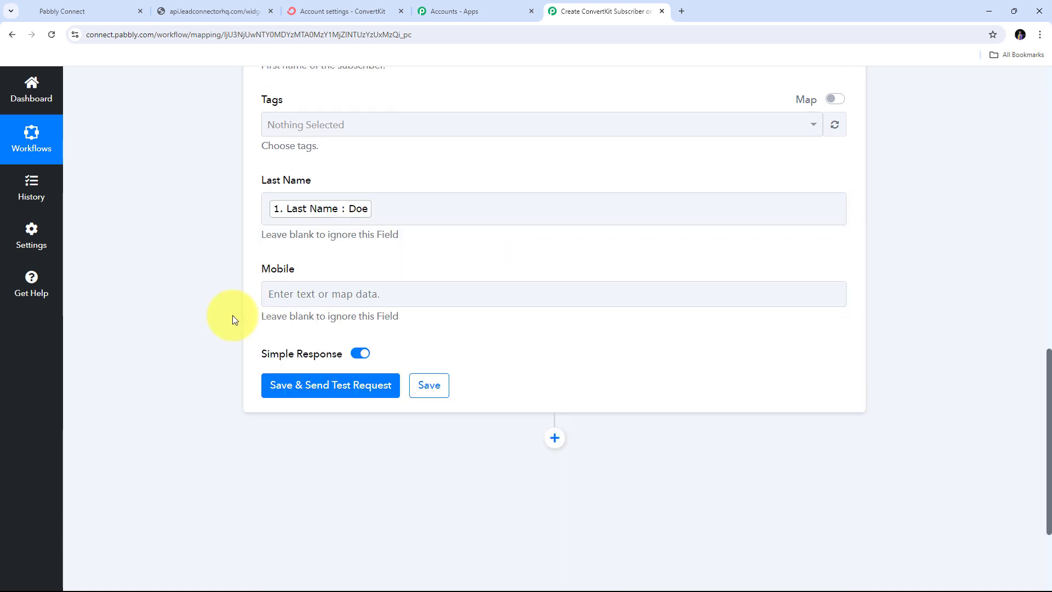
pyautogui.click(330, 299)
pyautogui.click(376, 495)
pyautogui.click(364, 266)
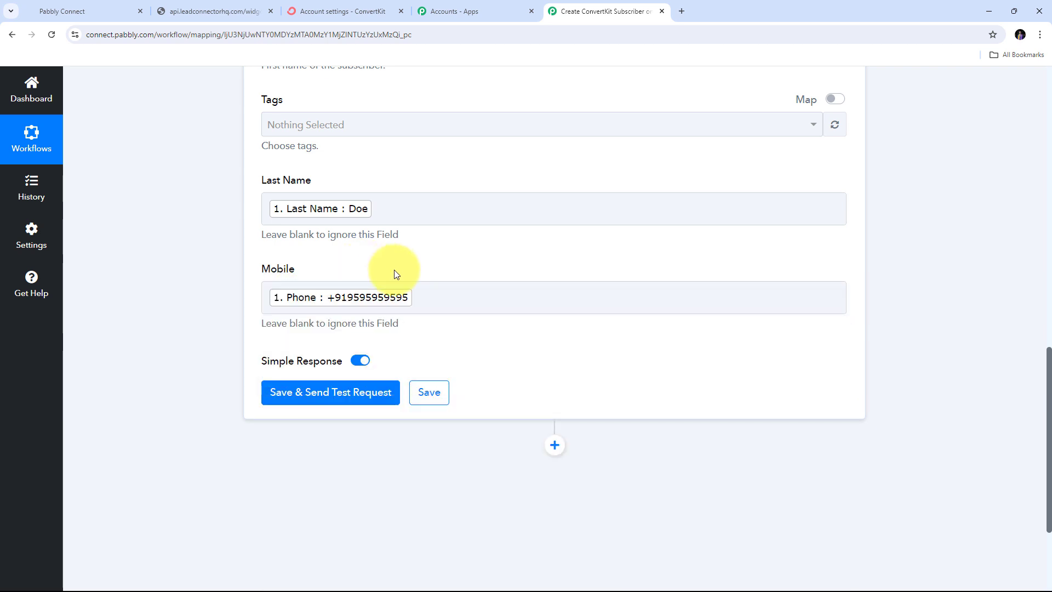
pyautogui.scroll(5, 393, 269)
pyautogui.scroll(-4, 394, 271)
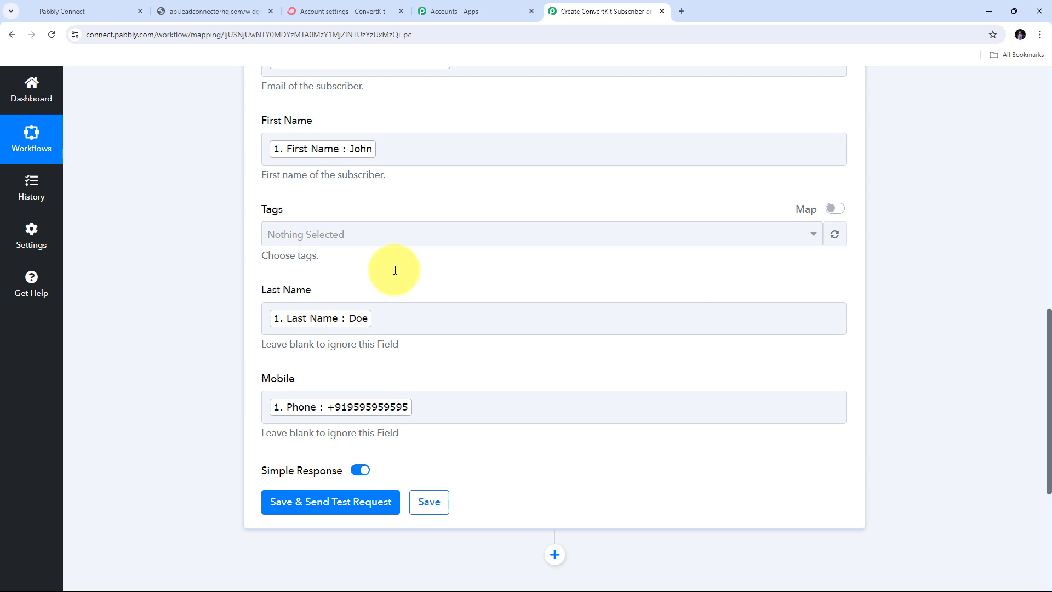
pyautogui.scroll(-4, 395, 270)
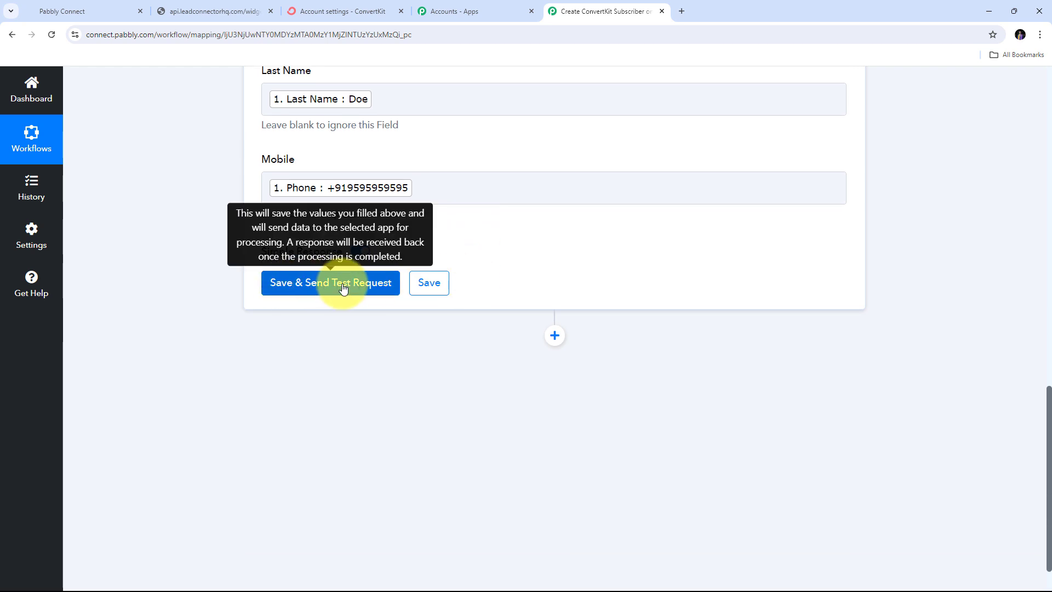
# - Save and test the ConvertKit action, confirming the response shows an active subscription
pyautogui.click(343, 287)
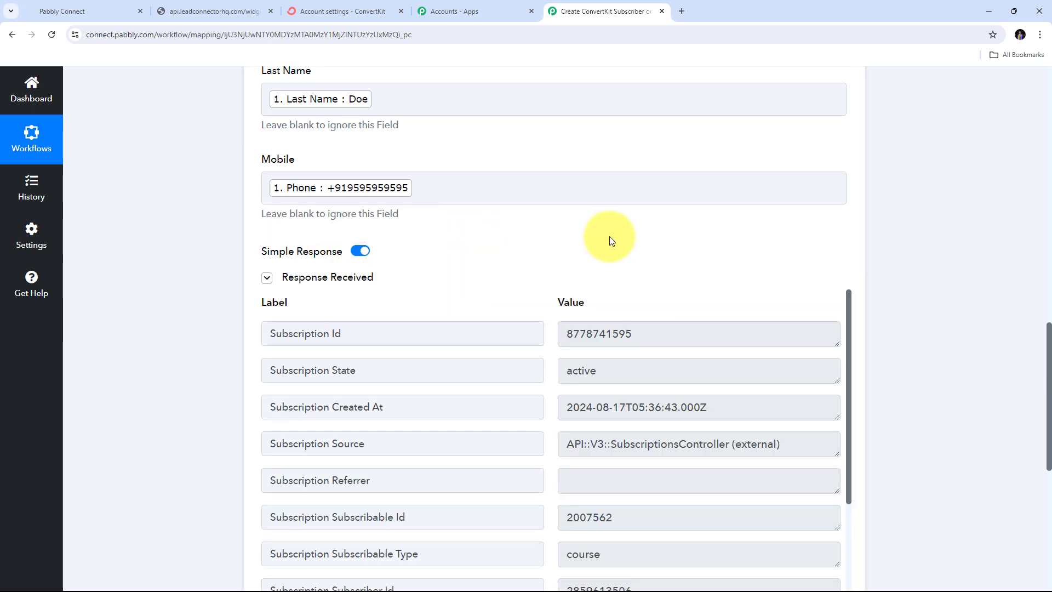
pyautogui.scroll(-2, 967, 247)
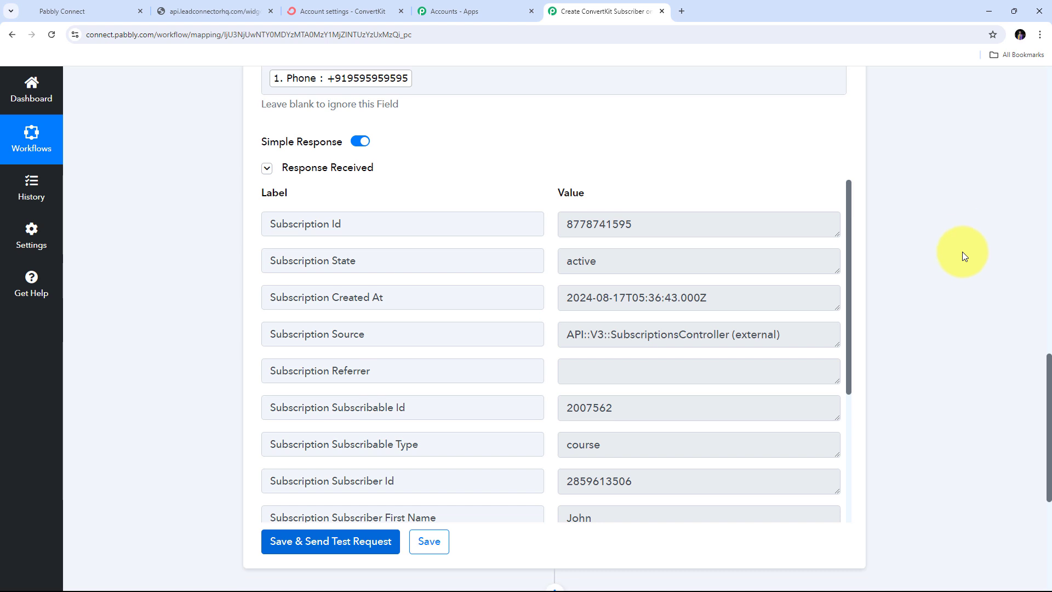
pyautogui.scroll(-3, 628, 275)
pyautogui.scroll(4, 628, 275)
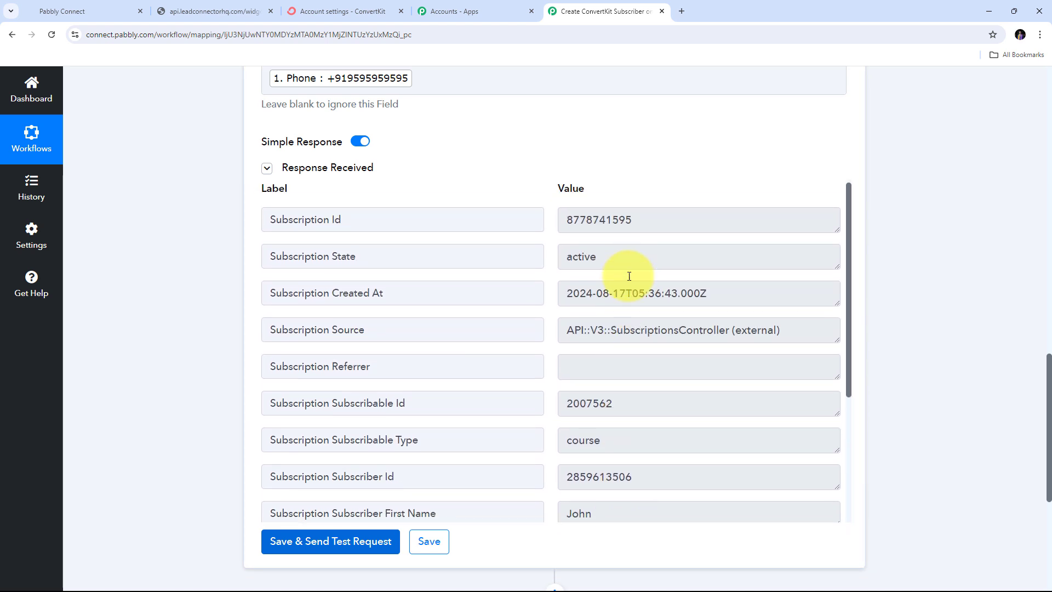
pyautogui.scroll(1, 559, 238)
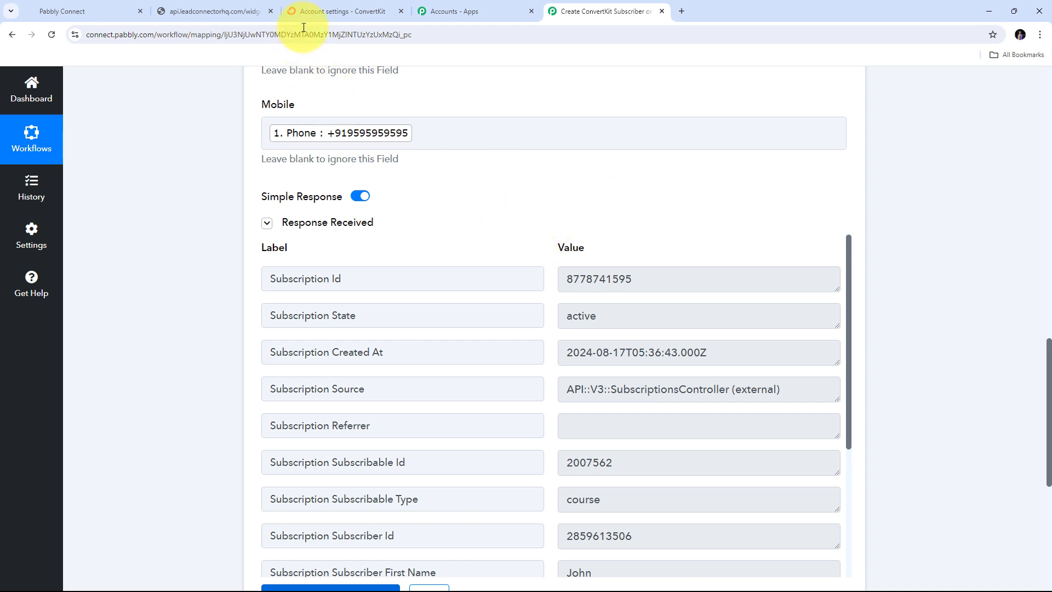
# - Open ConvertKit's Grow > Subscribers list to find the test contact confirmed Aug 17, 2024
pyautogui.click(317, 8)
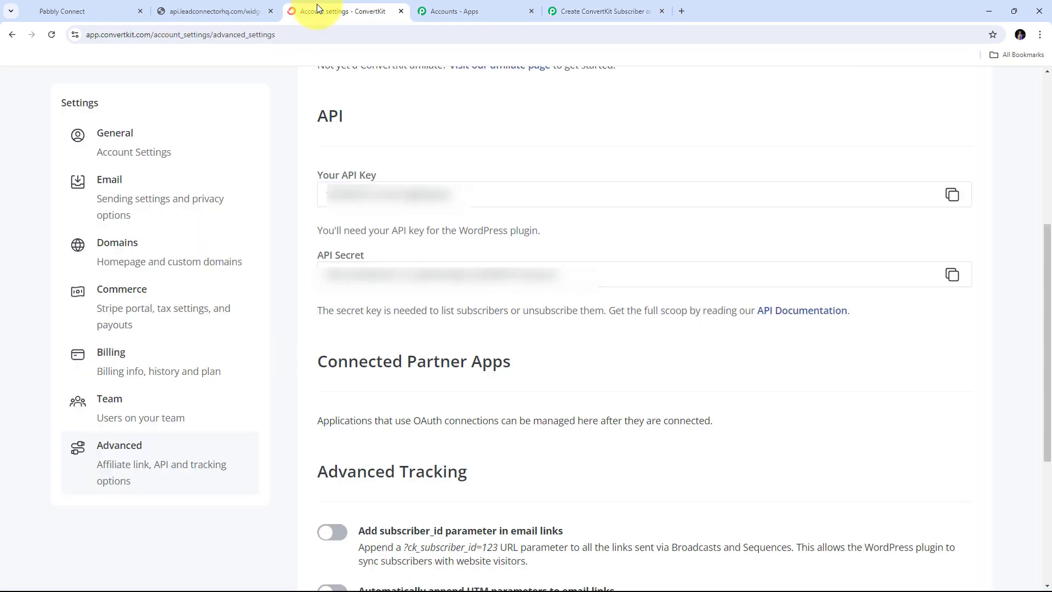
pyautogui.click(8, 37)
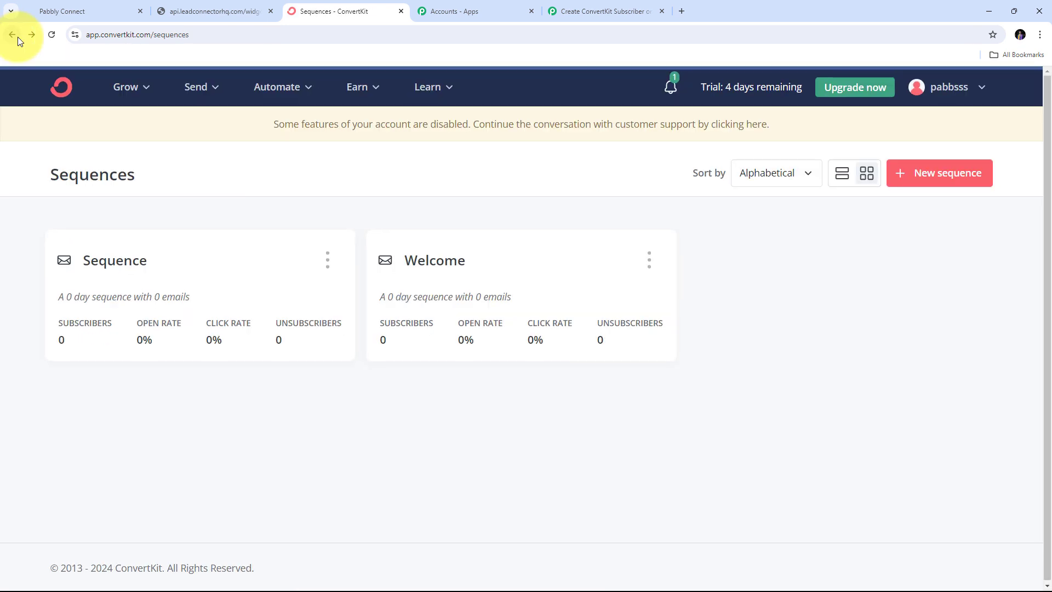
pyautogui.click(132, 119)
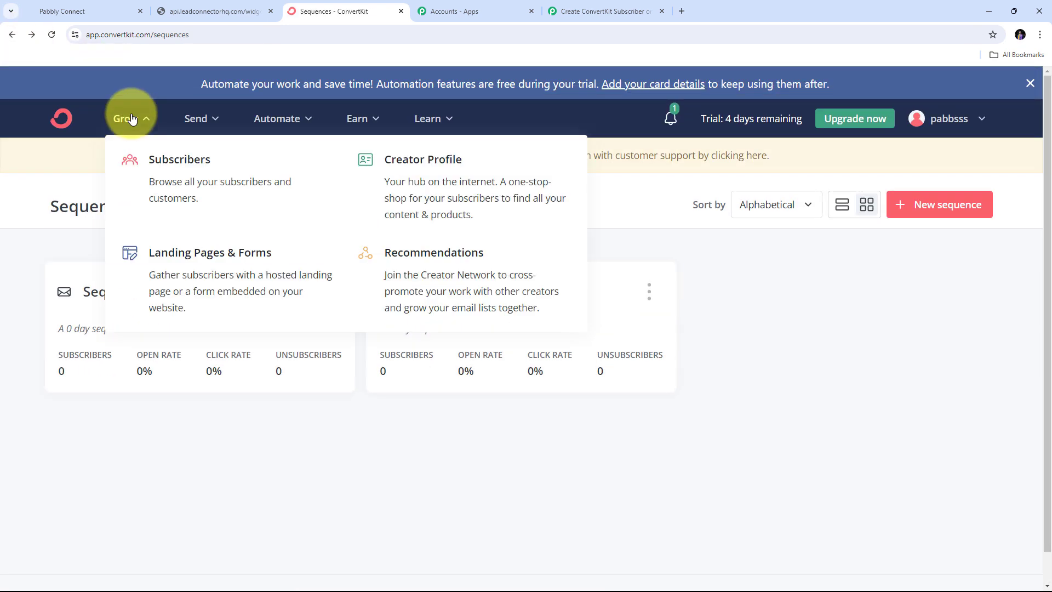
pyautogui.click(195, 182)
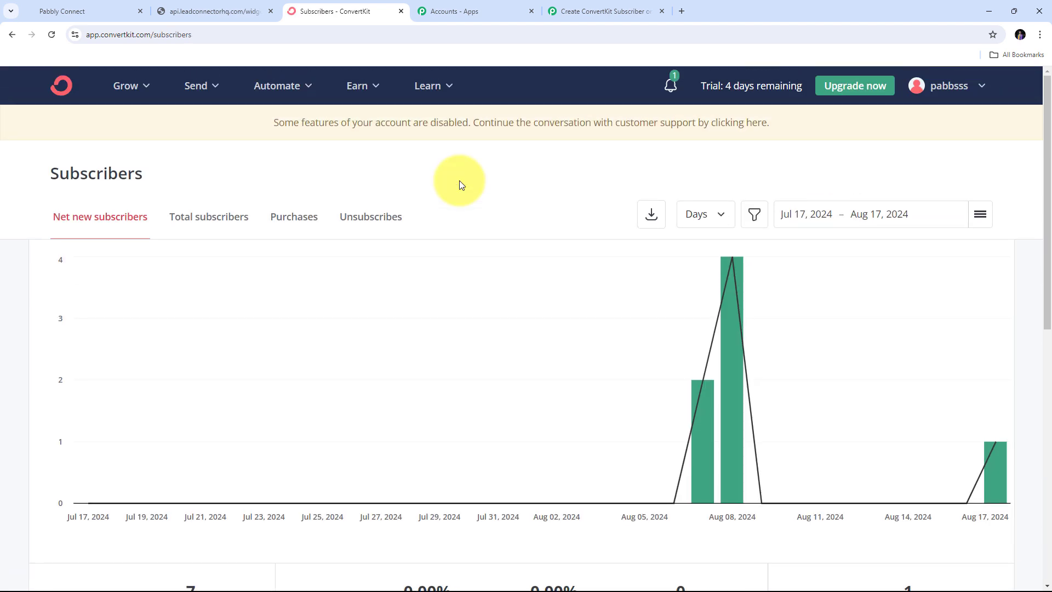
pyautogui.scroll(-8, 459, 184)
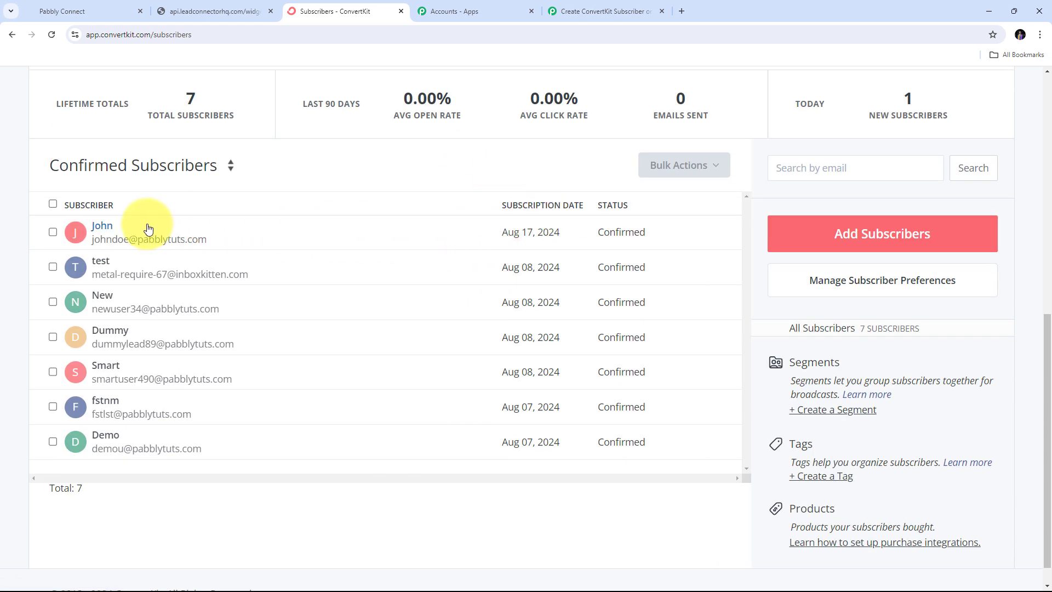
# - Open the test subscriber, check the synced email, First Name and Mobile, and view their Welcome sequence
pyautogui.click(103, 232)
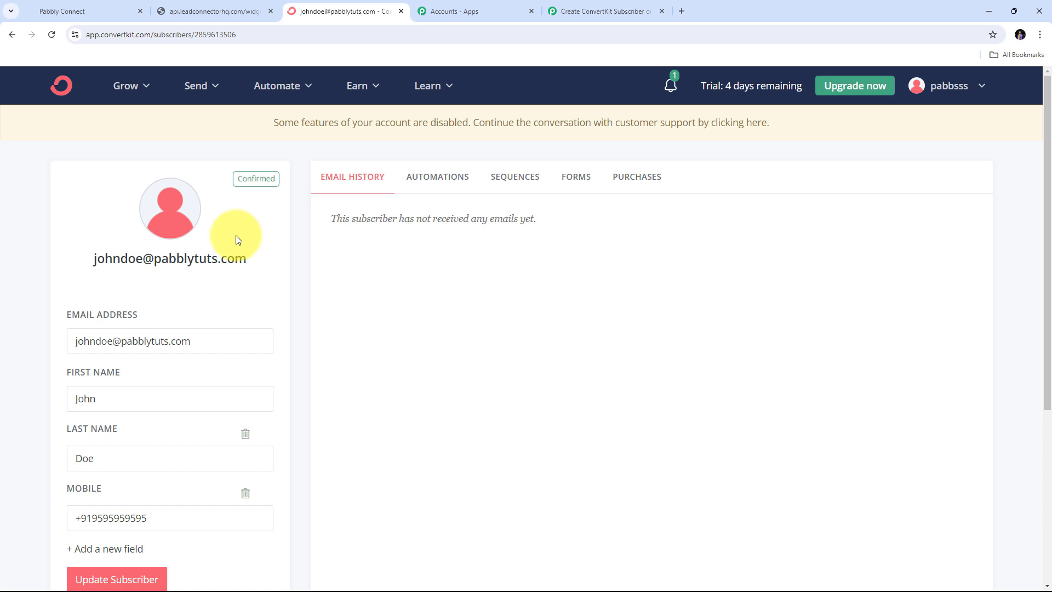
pyautogui.moveTo(90, 259); pyautogui.dragTo(255, 259)
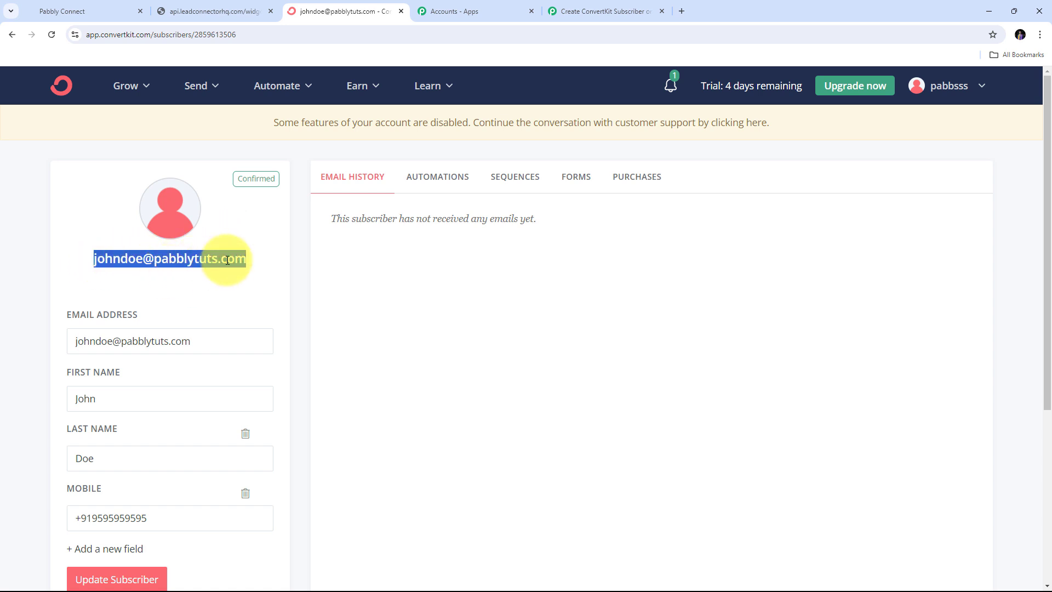
pyautogui.scroll(-1, 258, 249)
pyautogui.moveTo(118, 349); pyautogui.dragTo(47, 361)
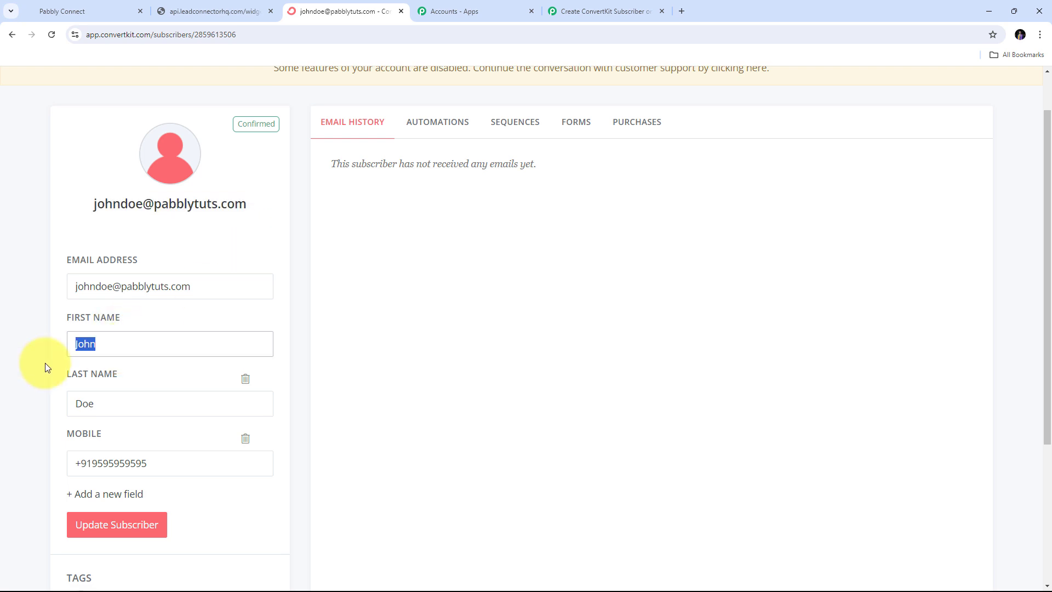
pyautogui.scroll(-2, 123, 408)
pyautogui.moveTo(157, 356); pyautogui.dragTo(73, 355)
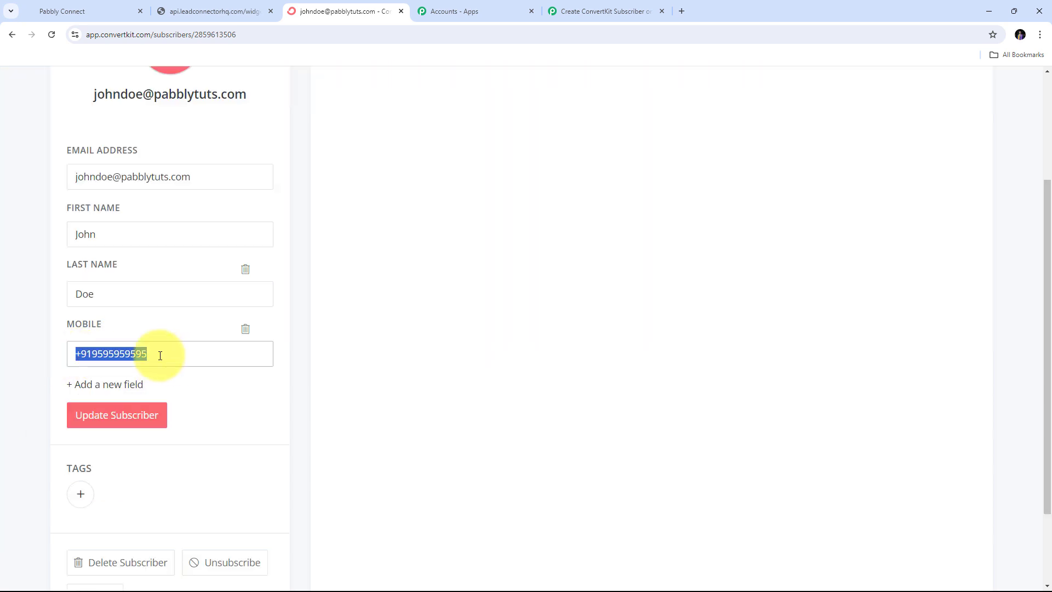
pyautogui.scroll(-2, 184, 324)
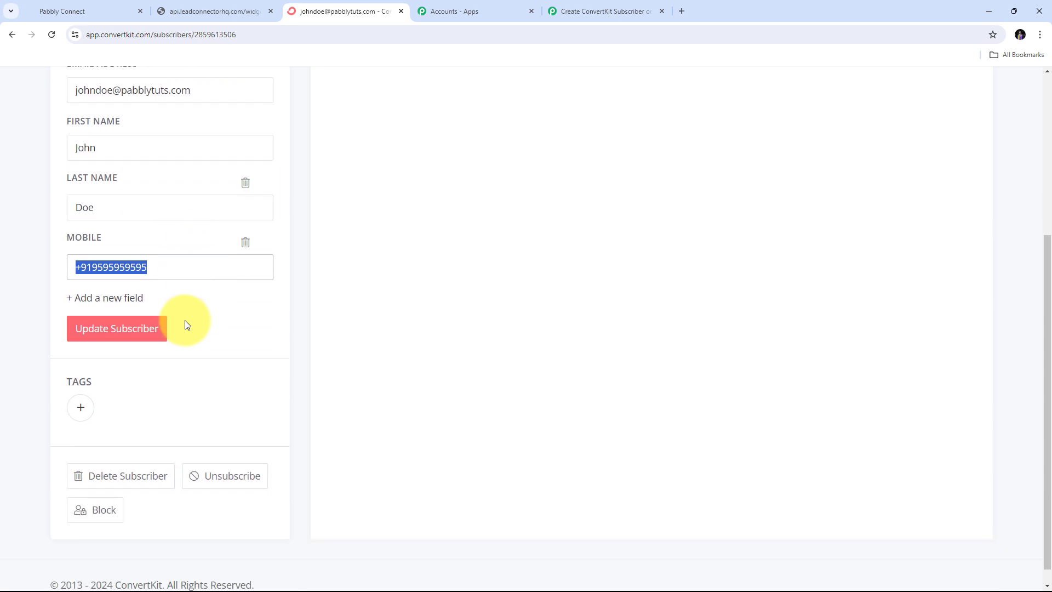
pyautogui.scroll(5, 254, 348)
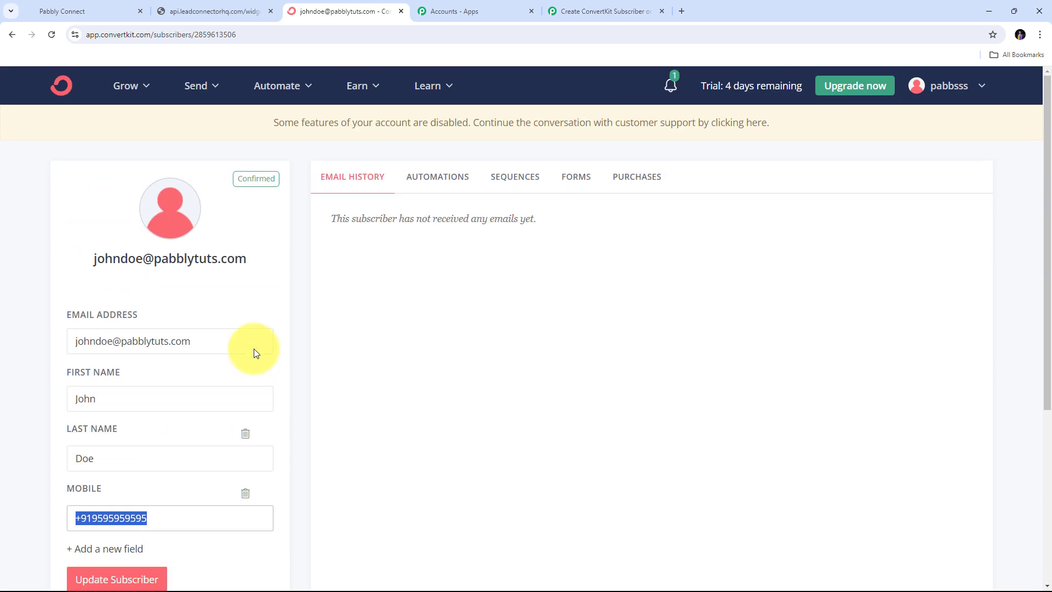
pyautogui.click(363, 341)
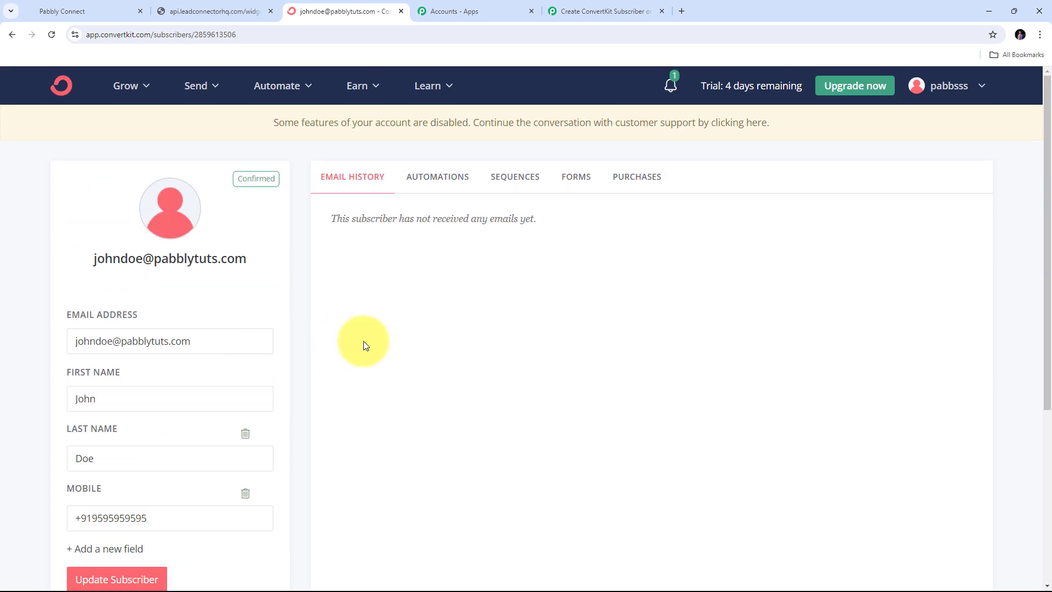
pyautogui.click(515, 181)
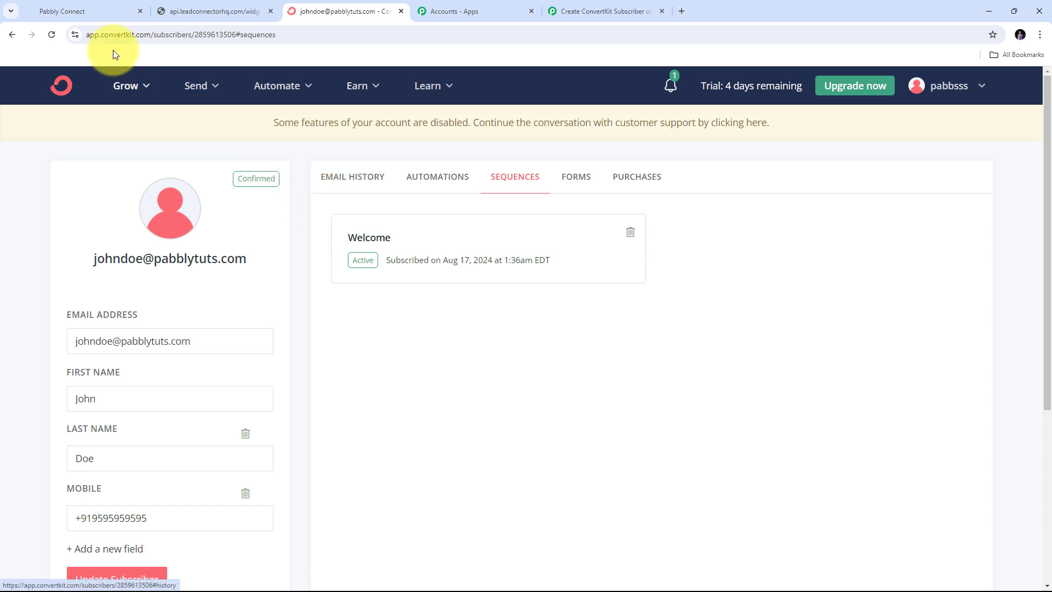
# - Preview the GoHighLevel Lead Form and enter the test contact's first and last name
pyautogui.click(86, 7)
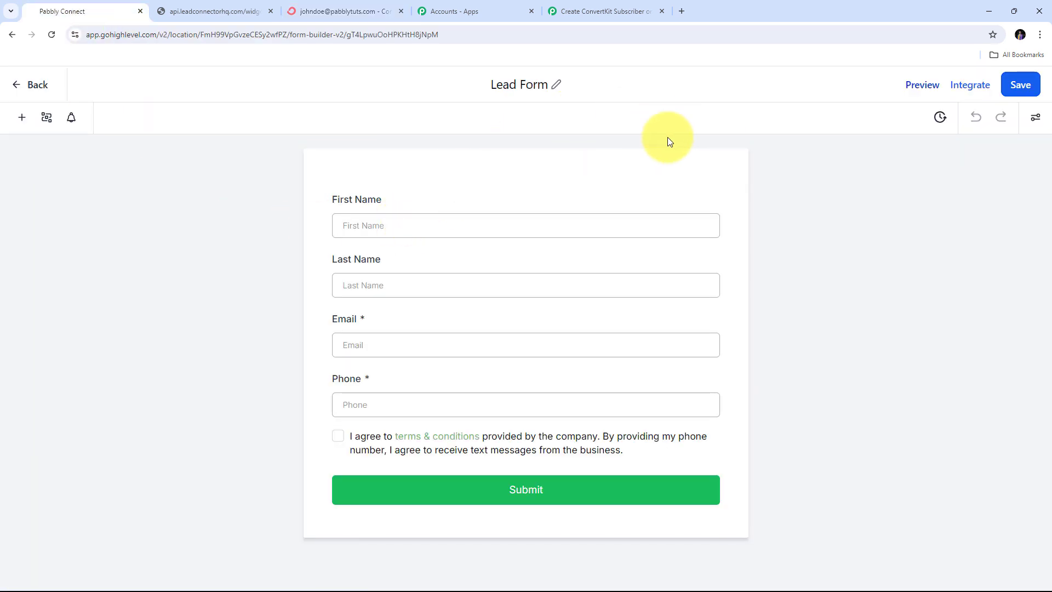
pyautogui.click(923, 86)
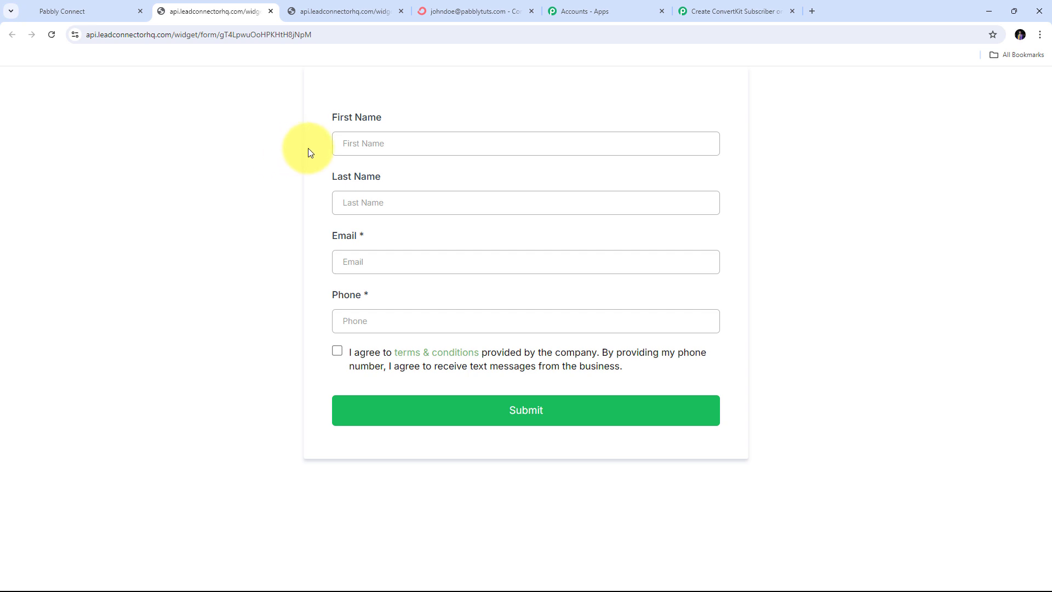
pyautogui.click(349, 150)
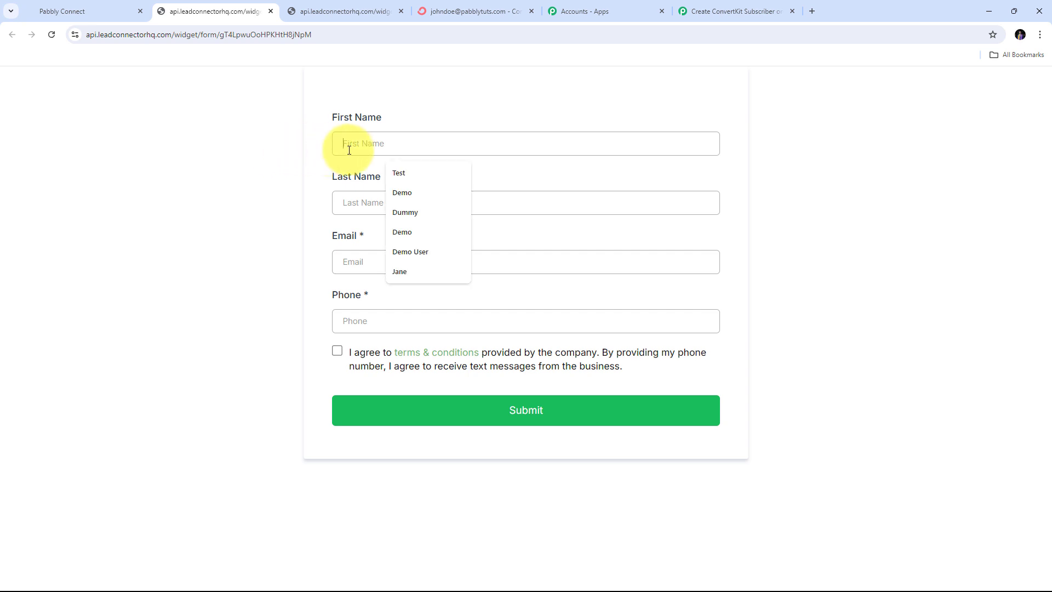
pyautogui.press('Tab')
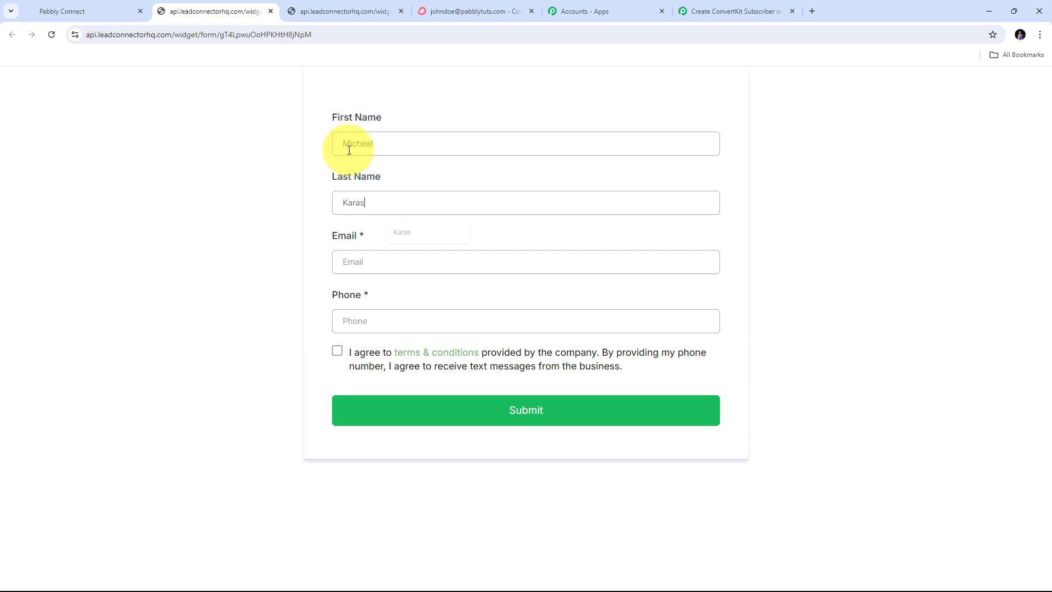
# - Fill in the contact's email and phone, accept the terms, and submit the form
pyautogui.press('Tab')
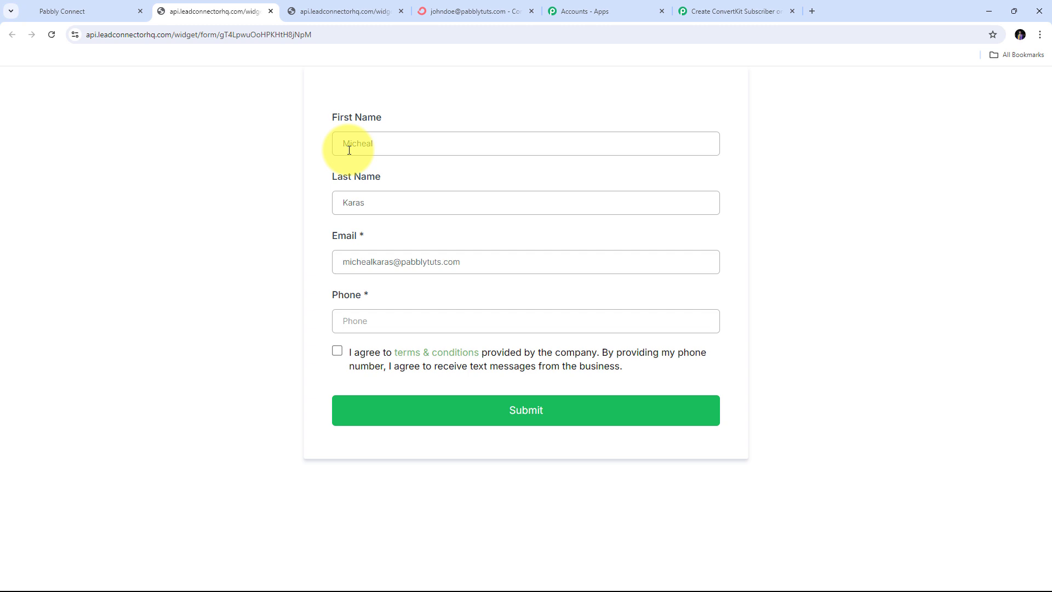
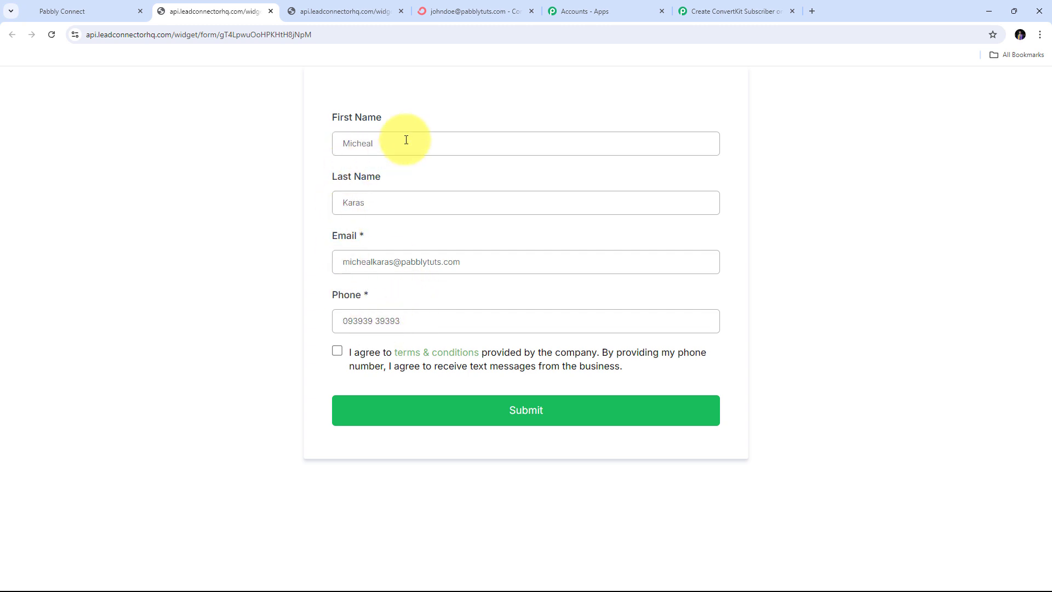
pyautogui.click(337, 353)
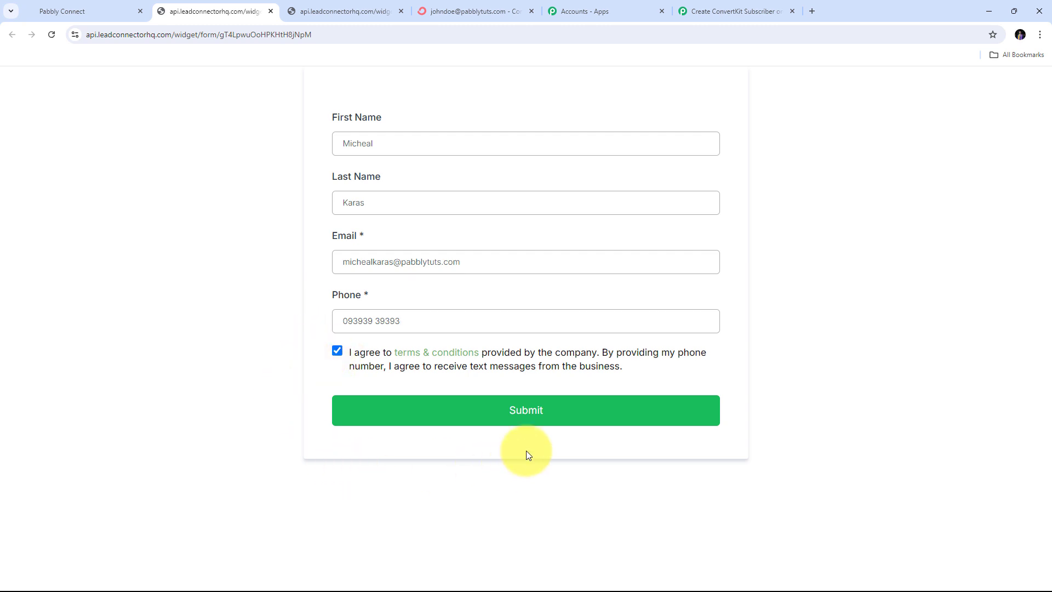
pyautogui.click(528, 418)
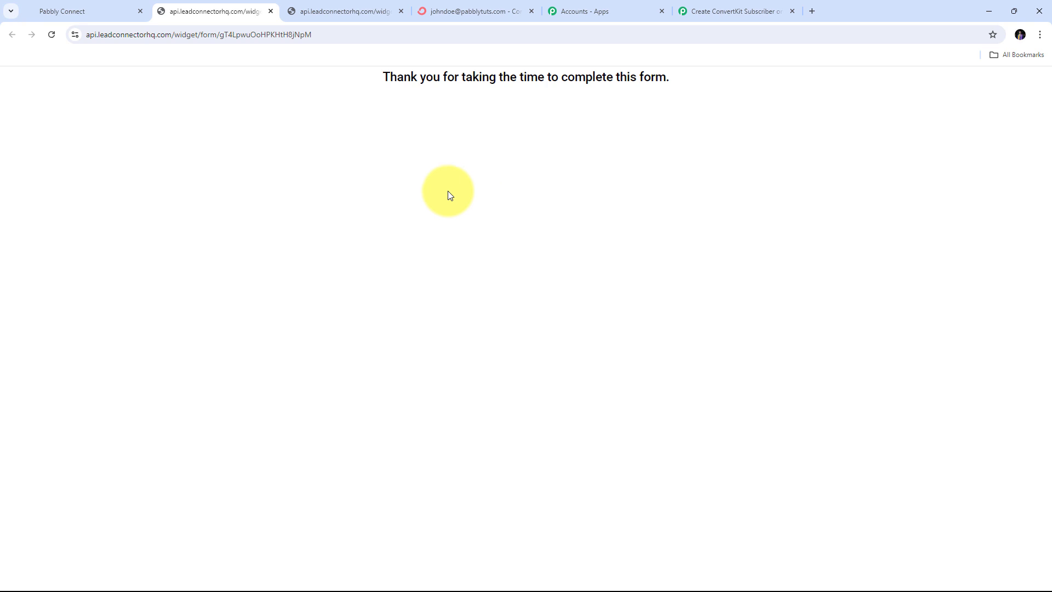
# - Go back to the ConvertKit subscriber list and open the newest subscriber
pyautogui.click(469, 8)
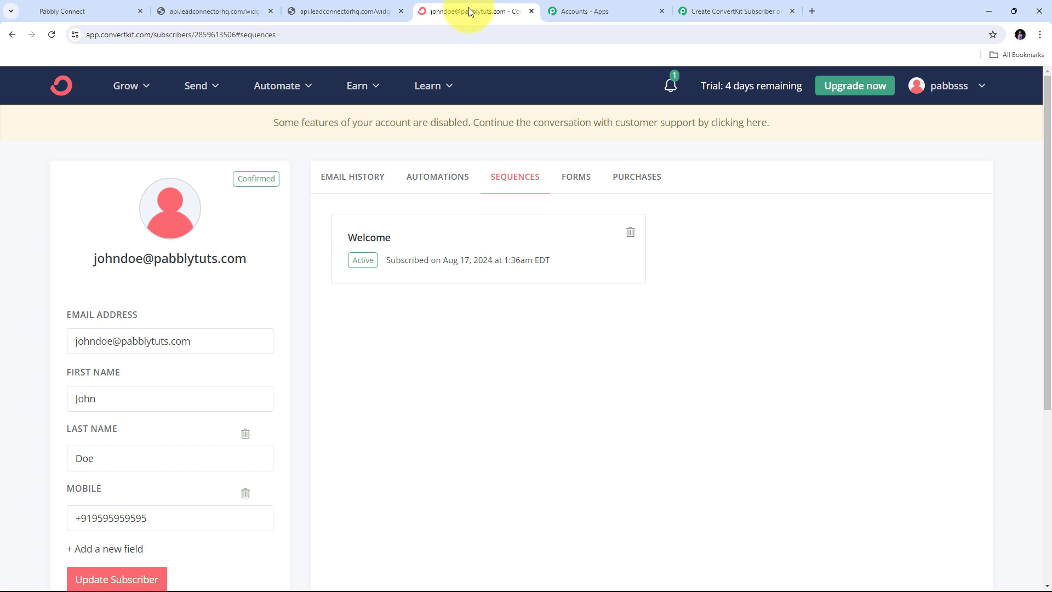
pyautogui.click(12, 37)
pyautogui.scroll(-4, 475, 215)
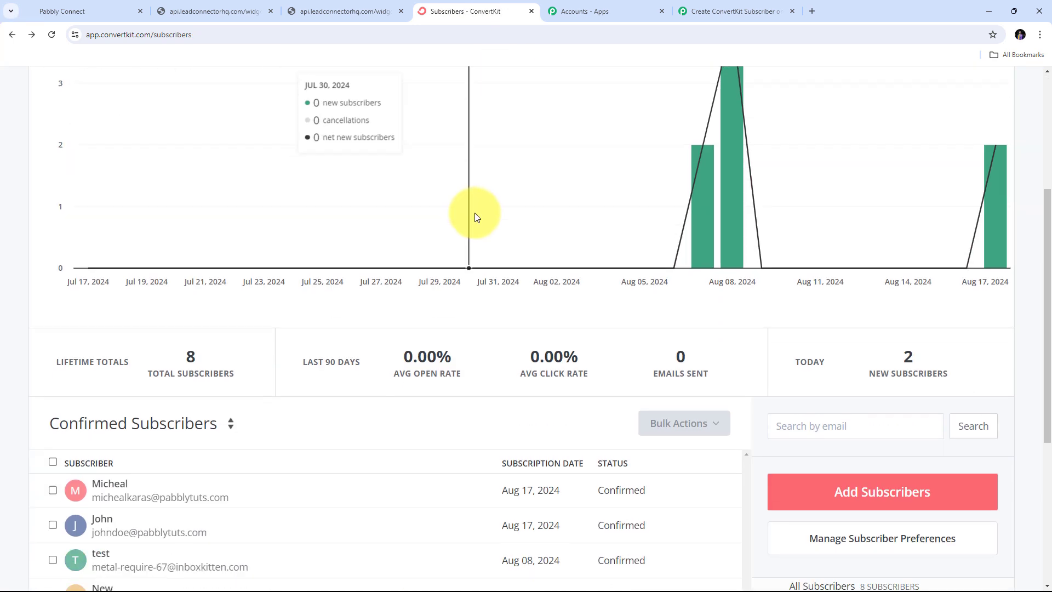
pyautogui.scroll(-2, 476, 215)
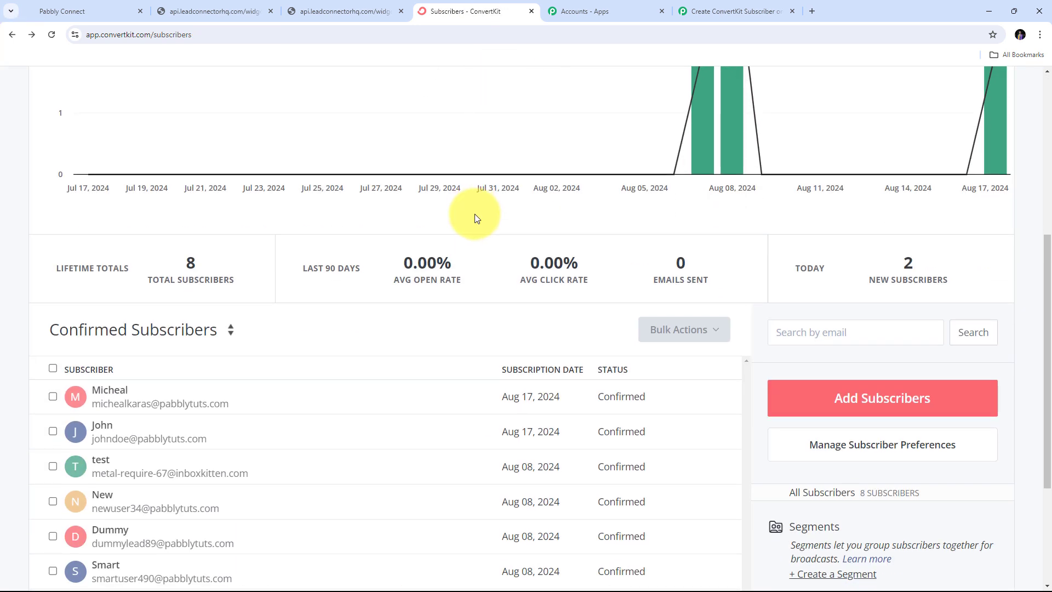
pyautogui.click(110, 395)
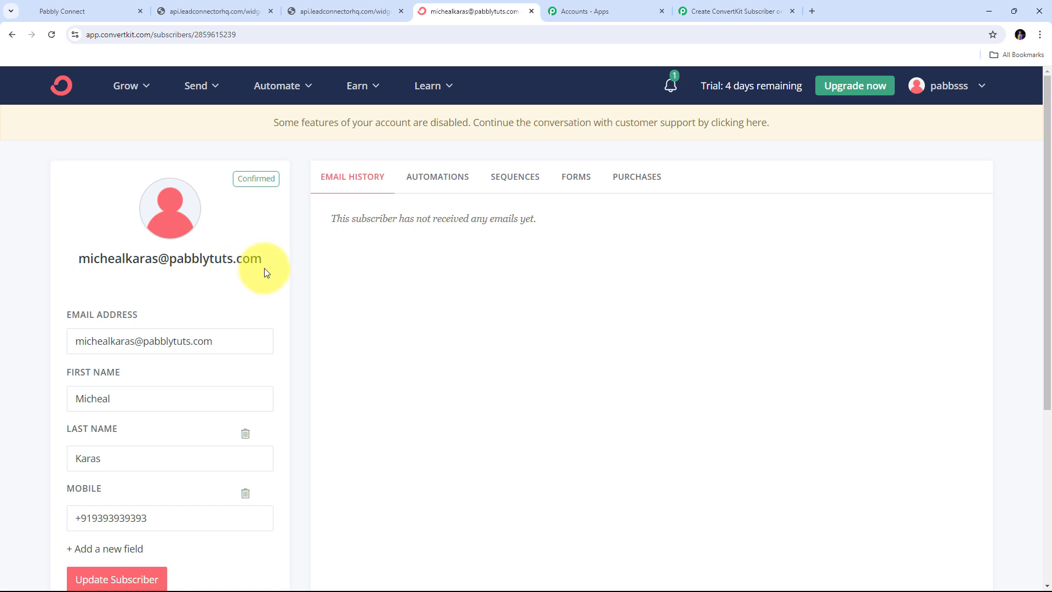
# - Verify the synced name and mobile, confirm Welcome is Active since 1:39am EDT, then return to Pabbly Connect
pyautogui.scroll(-3, 221, 296)
pyautogui.moveTo(148, 235); pyautogui.dragTo(49, 240)
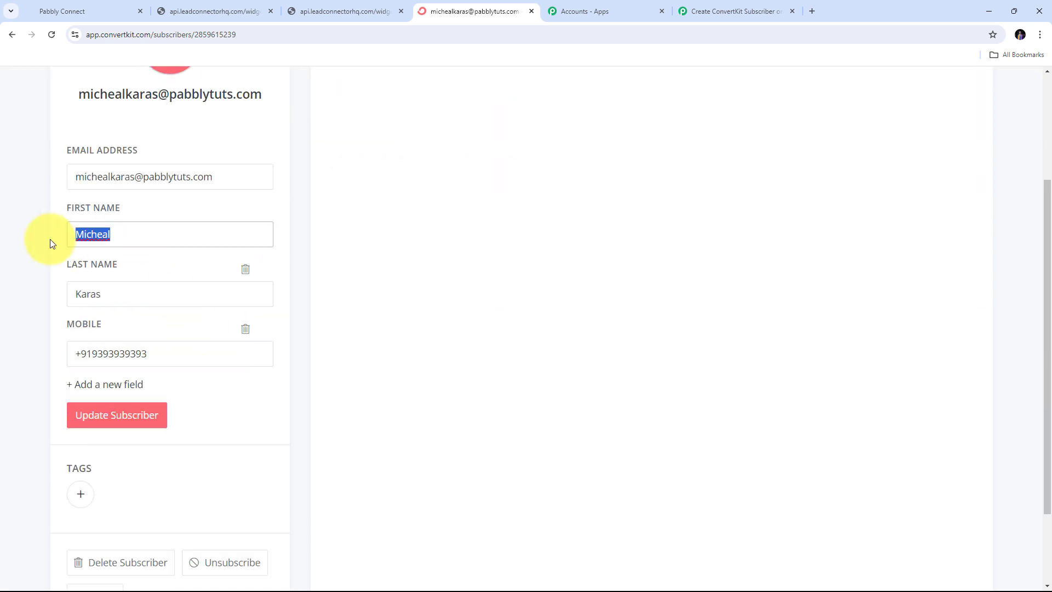
pyautogui.moveTo(119, 297); pyautogui.dragTo(35, 301)
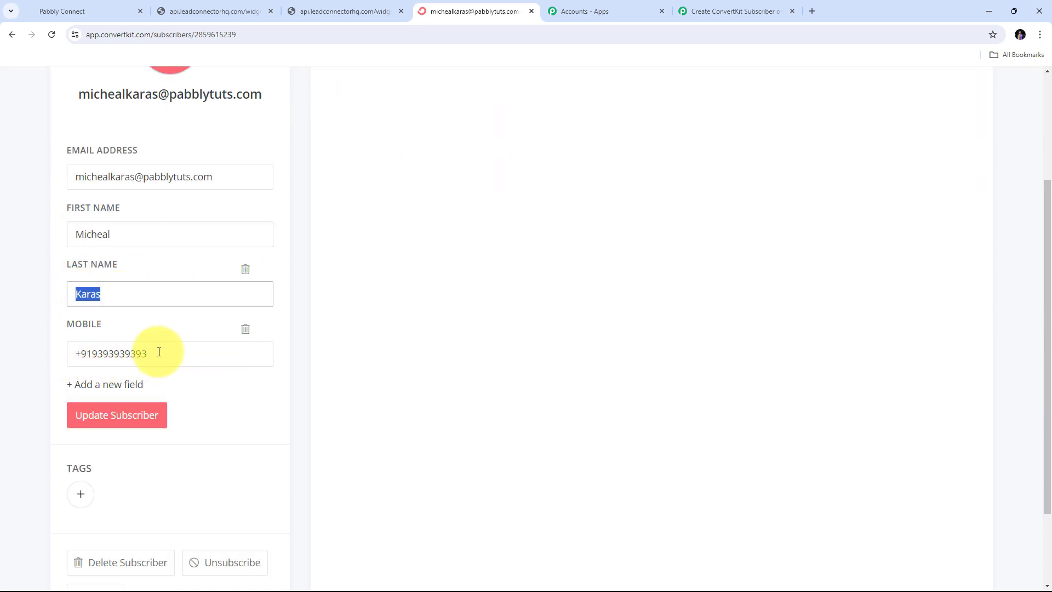
pyautogui.moveTo(168, 359); pyautogui.dragTo(74, 354)
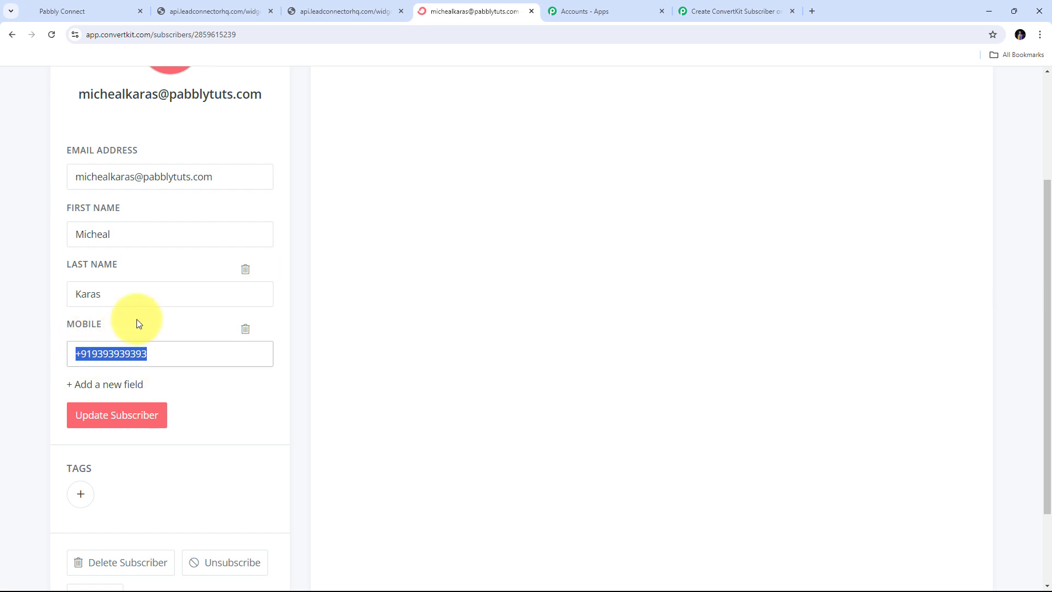
pyautogui.scroll(-2, 136, 321)
pyautogui.scroll(5, 139, 317)
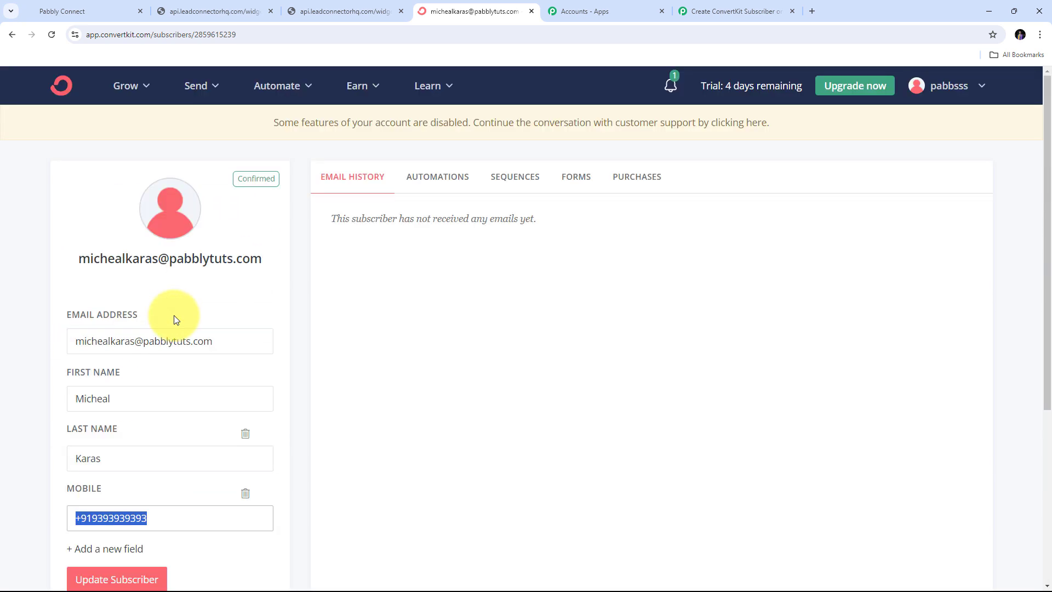
pyautogui.click(510, 180)
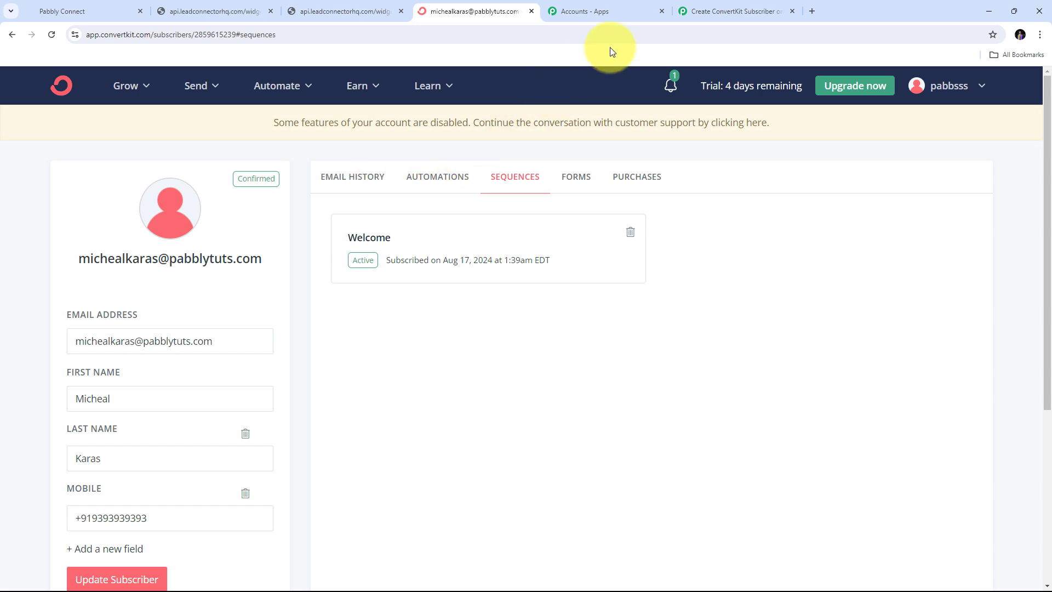
pyautogui.click(728, 11)
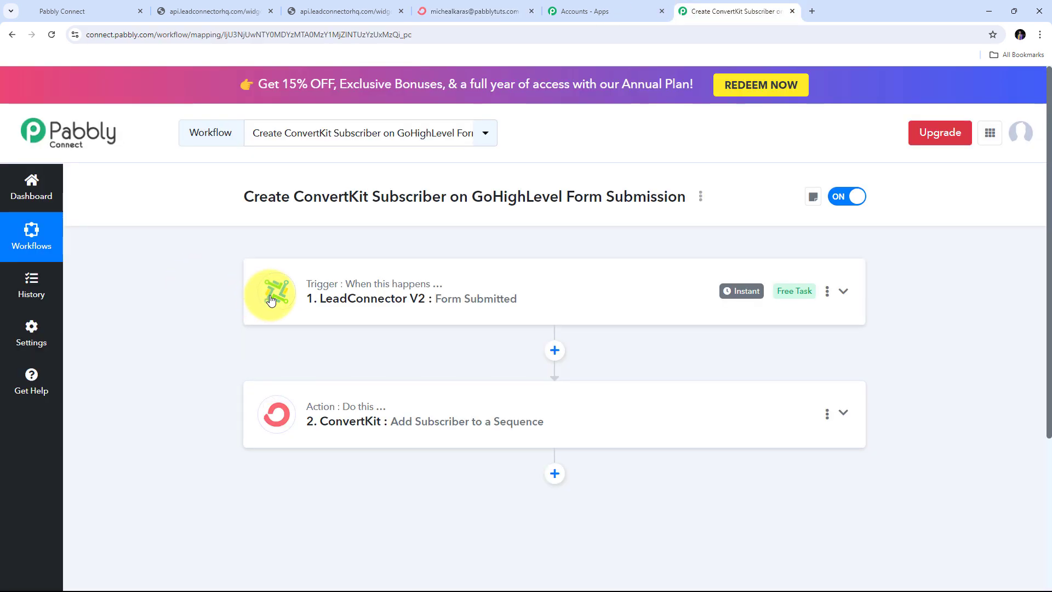